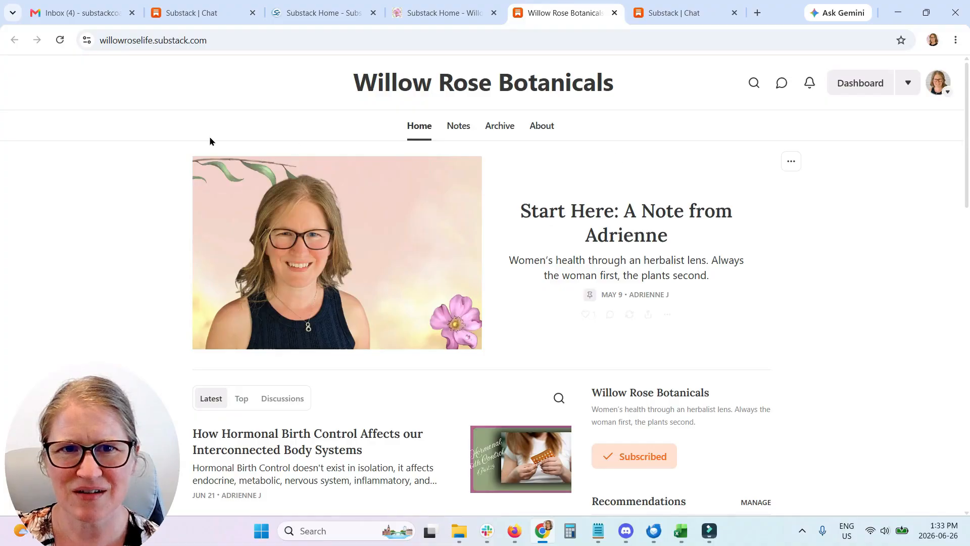
# Close the duplicate Substack Home tab and open the Willow Rose Botanicals website editor from its dashboard.
pyautogui.moveTo(708, 195)
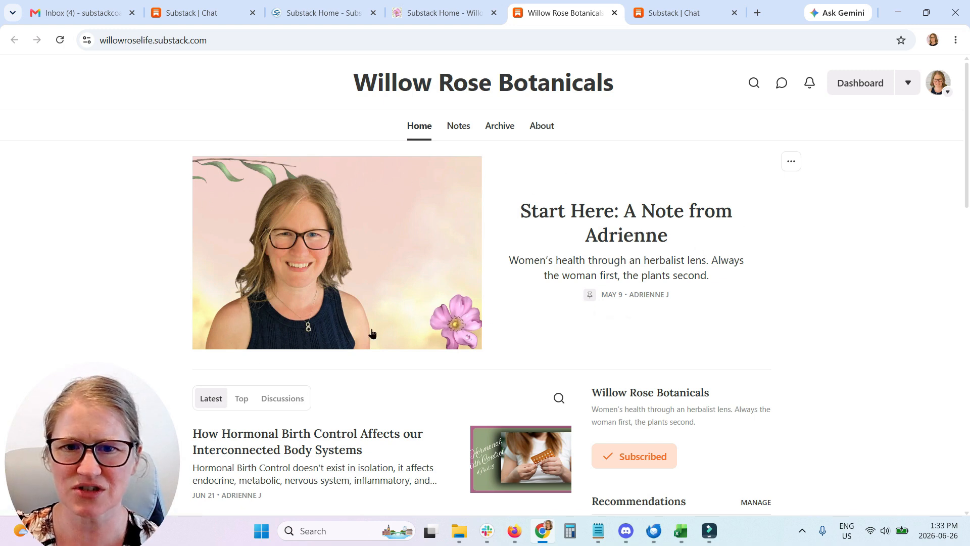
pyautogui.scroll(-4, 597, 247)
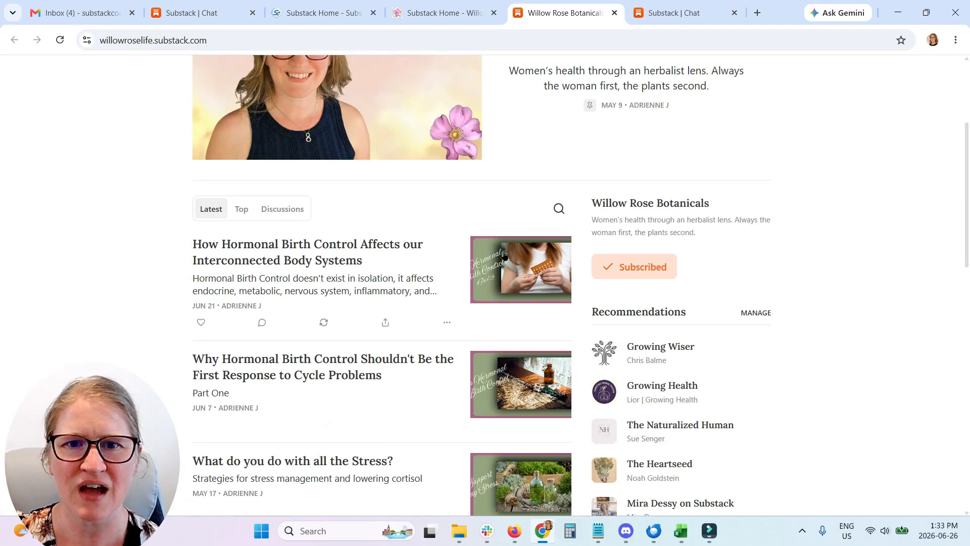
pyautogui.scroll(4, 582, 313)
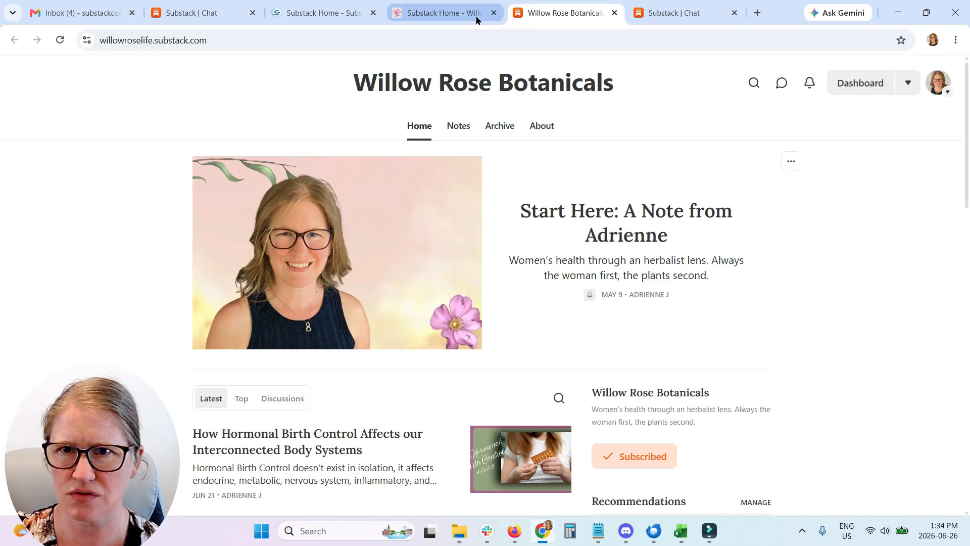
pyautogui.click(494, 13)
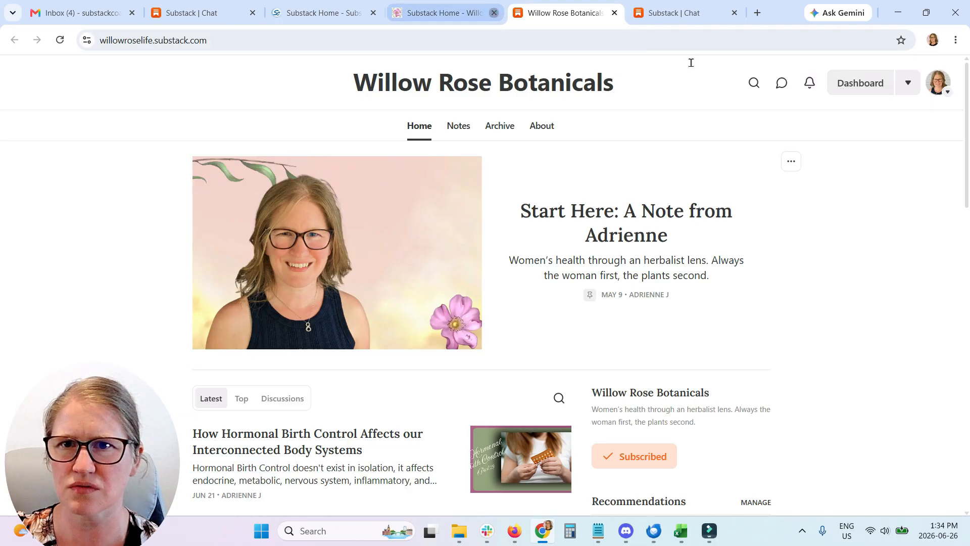
pyautogui.click(864, 85)
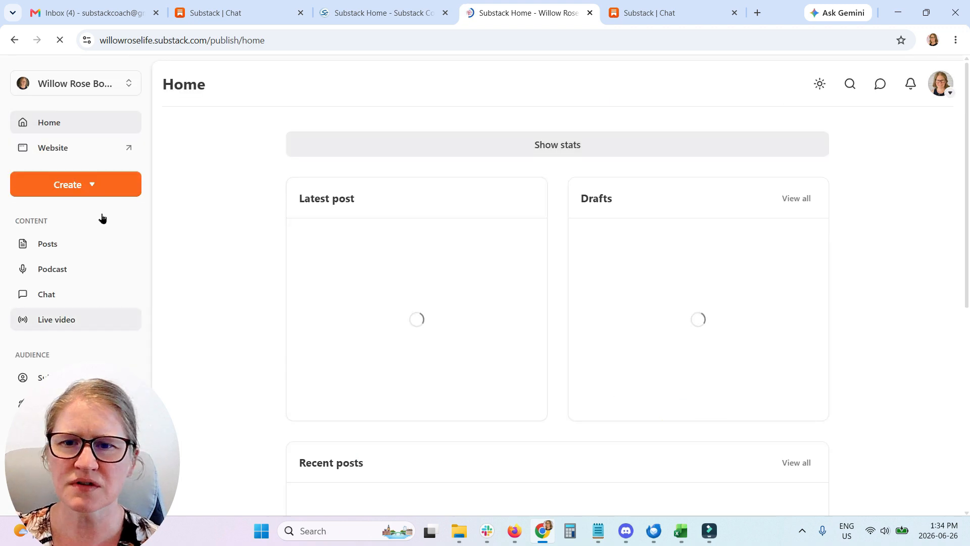
pyautogui.scroll(-2, 60, 260)
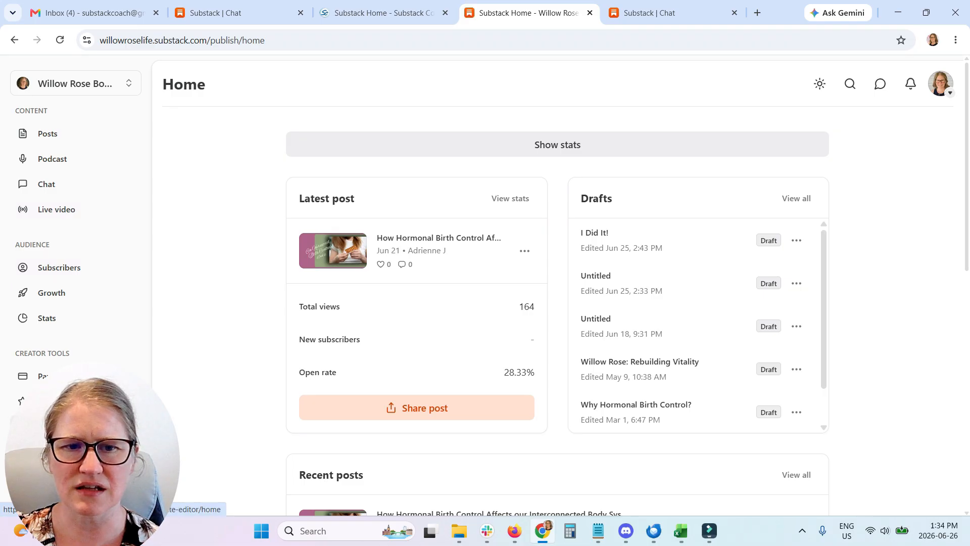
pyautogui.click(59, 427)
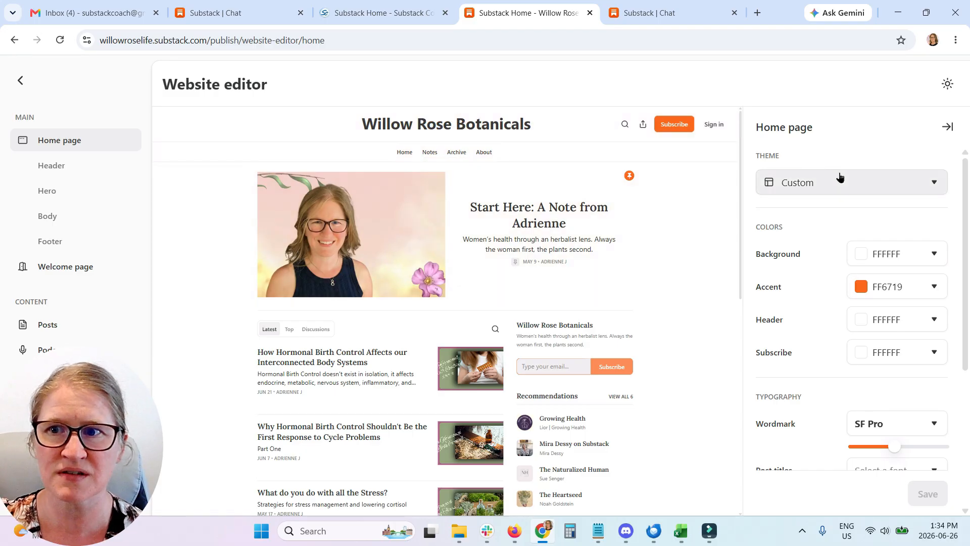
# Review the available home page themes and examine the current page layout in the preview down to the footer.
pyautogui.click(927, 186)
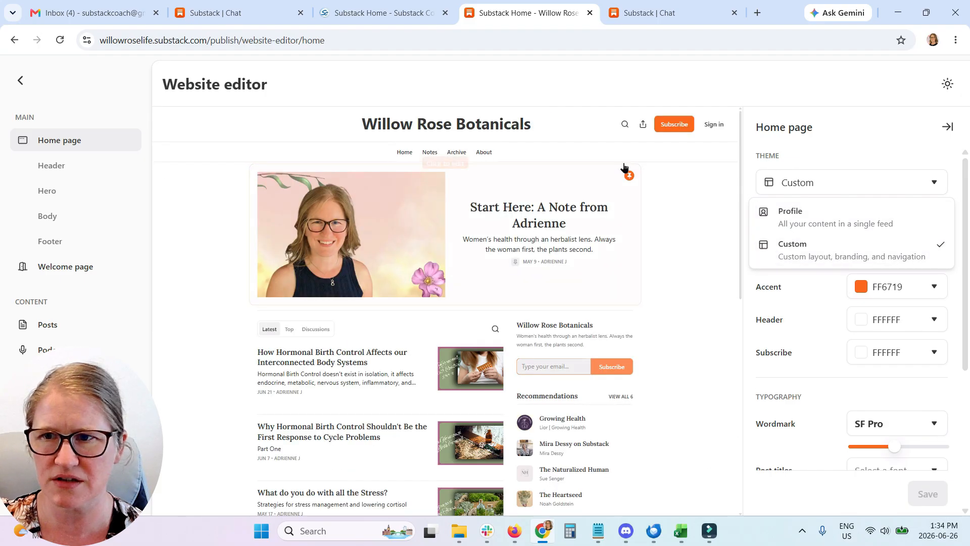
pyautogui.click(870, 140)
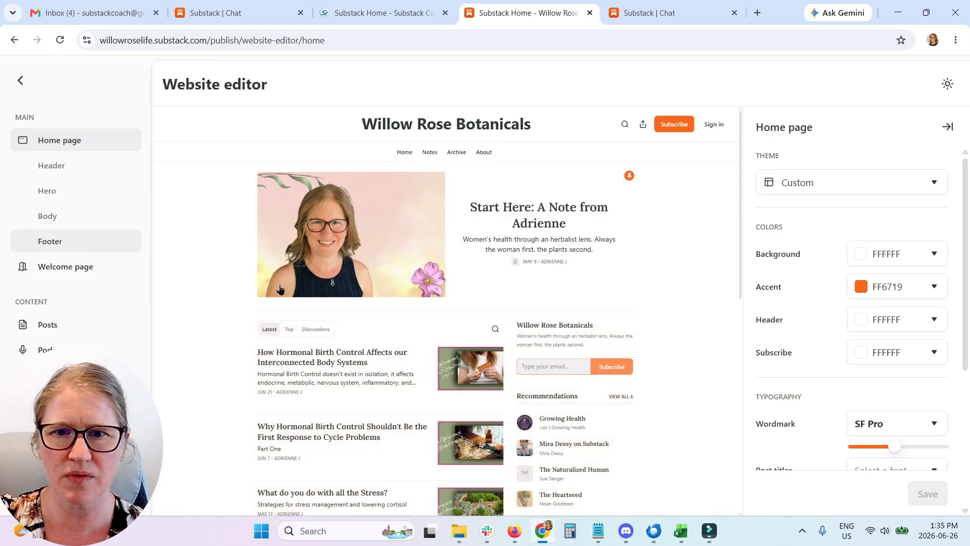
pyautogui.scroll(-12, 362, 314)
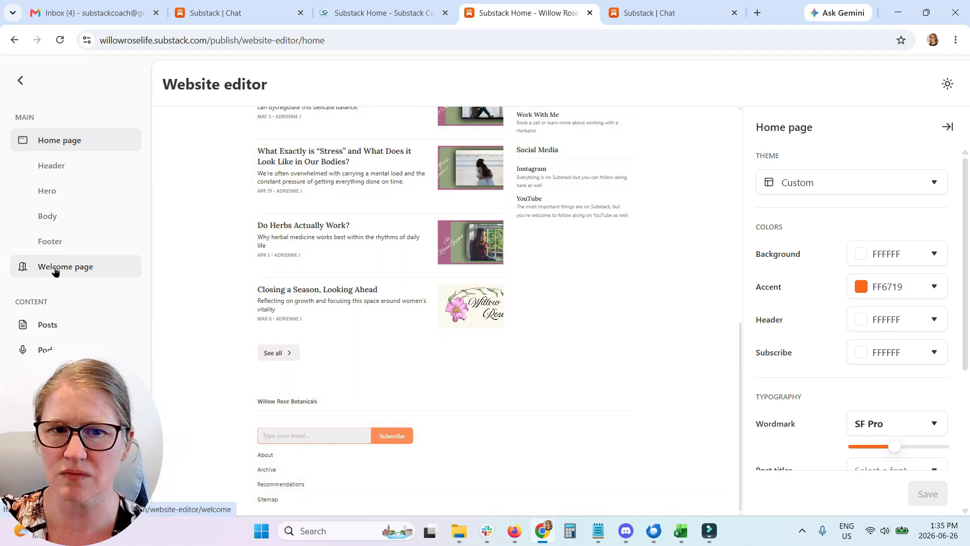
pyautogui.scroll(5, 558, 293)
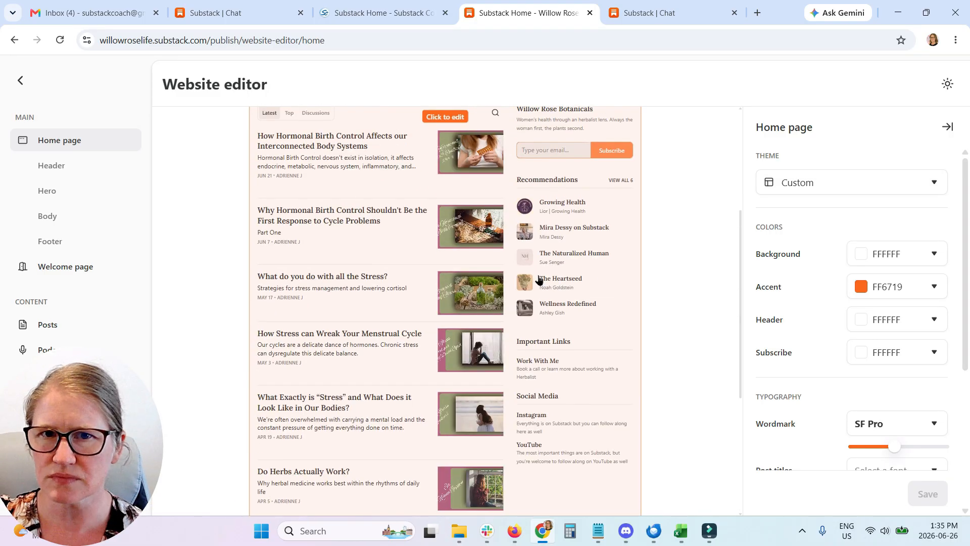
pyautogui.scroll(4, 539, 280)
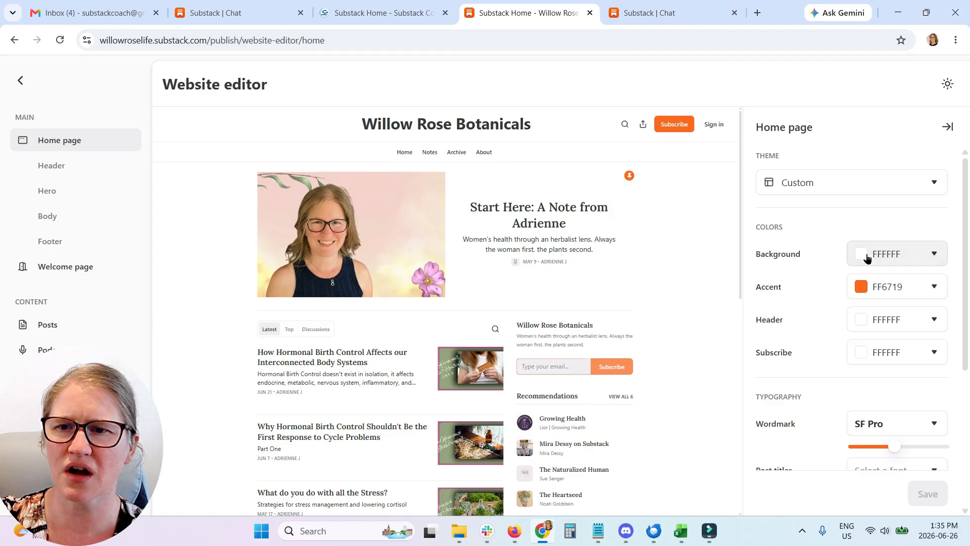
# Set the home page background colour to FDFAEE.
pyautogui.click(908, 256)
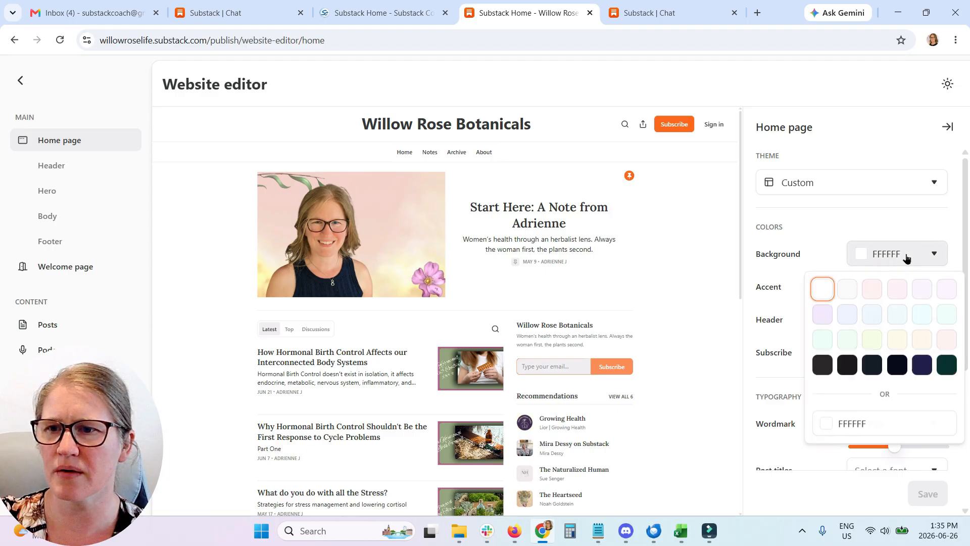
pyautogui.moveTo(874, 425); pyautogui.dragTo(848, 425)
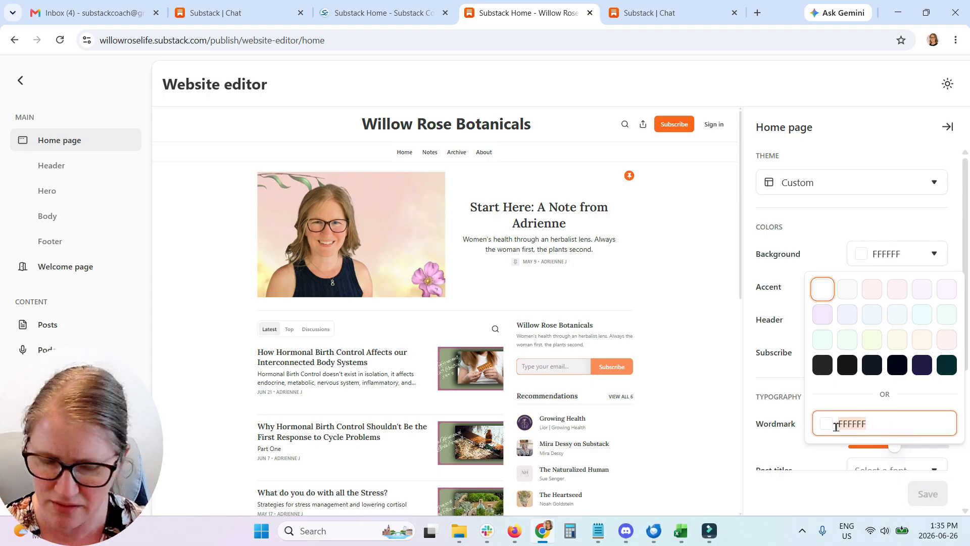
pyautogui.write('FDF')
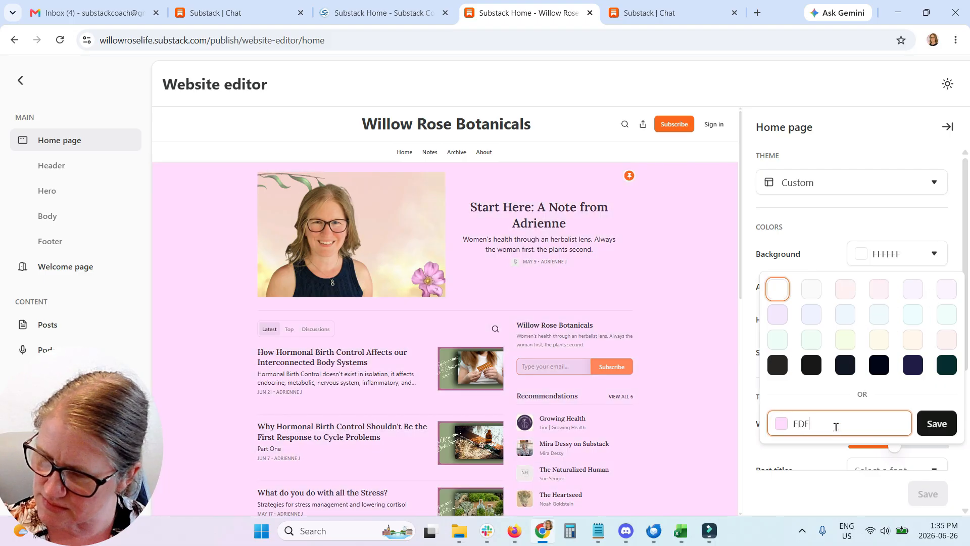
pyautogui.write('AEE')
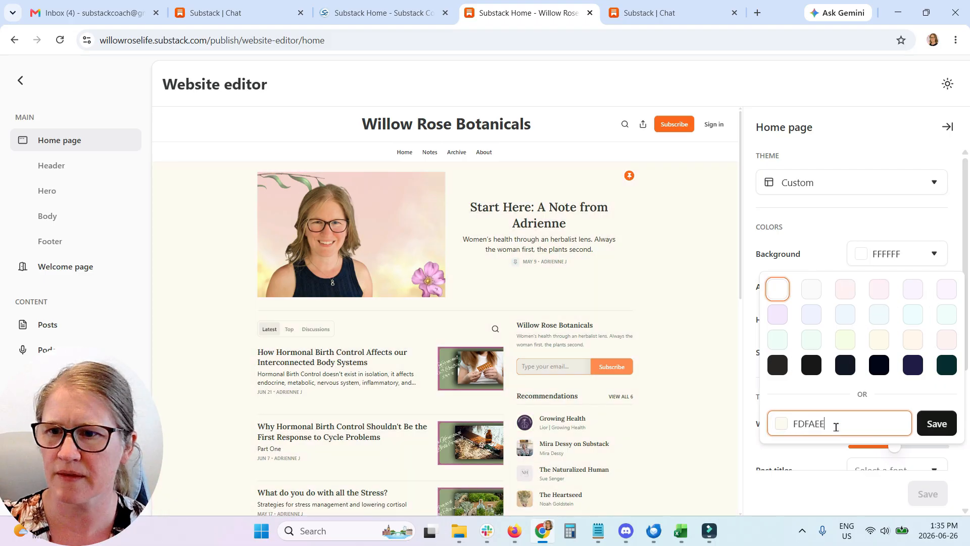
pyautogui.click(936, 424)
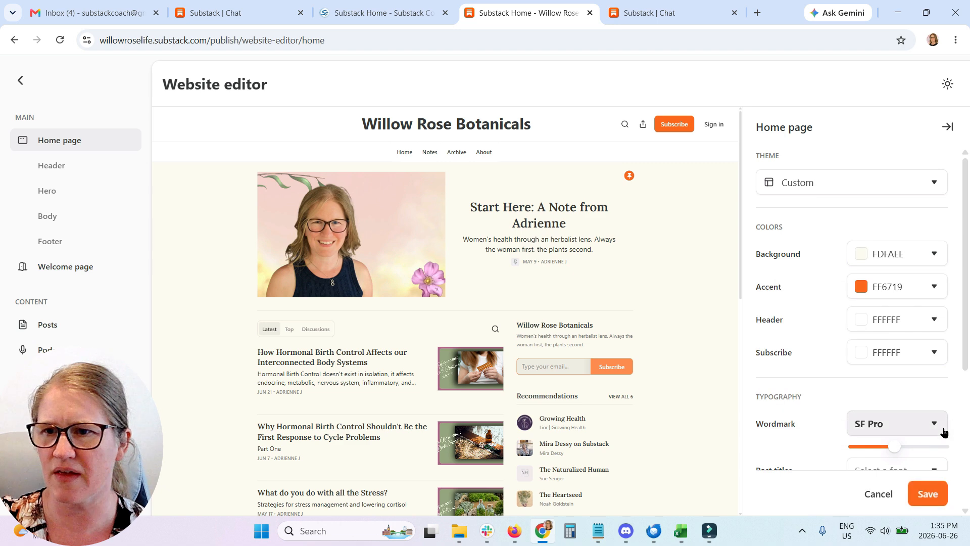
# Set the home page accent colour to 94A47E.
pyautogui.click(910, 286)
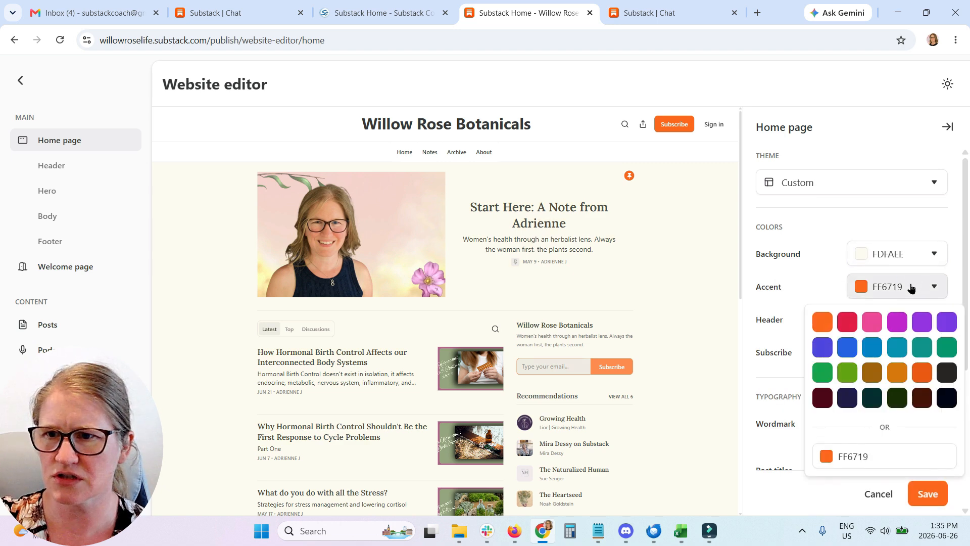
pyautogui.click(878, 460)
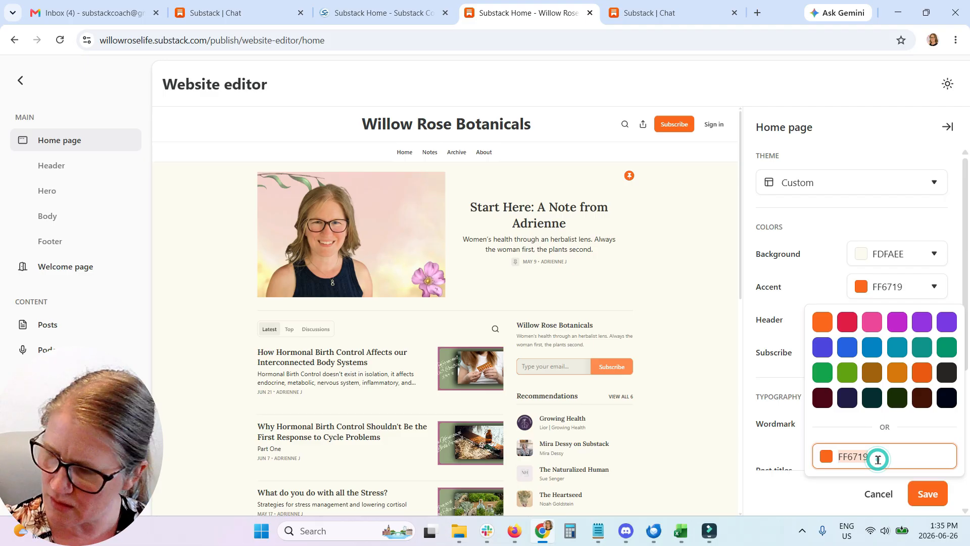
pyautogui.write('9')
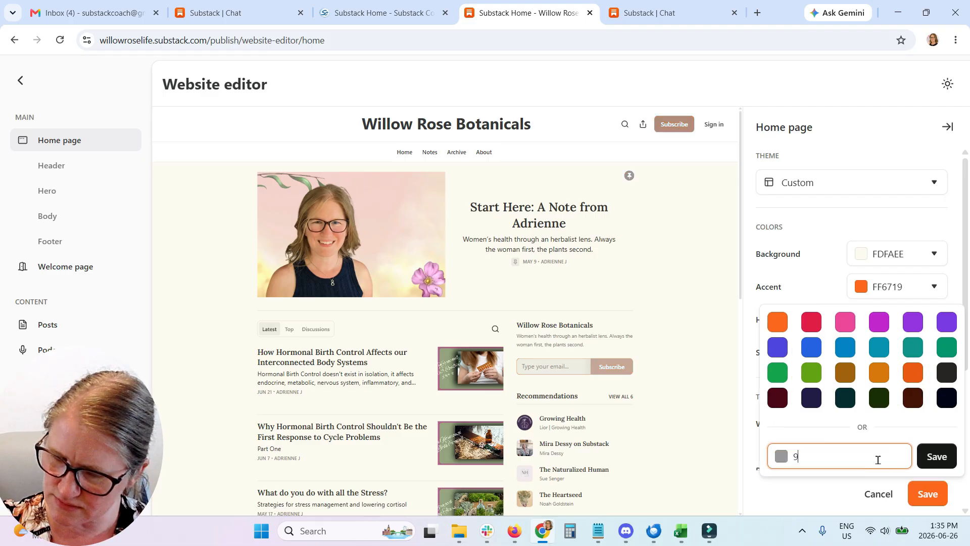
pyautogui.write('4A47E')
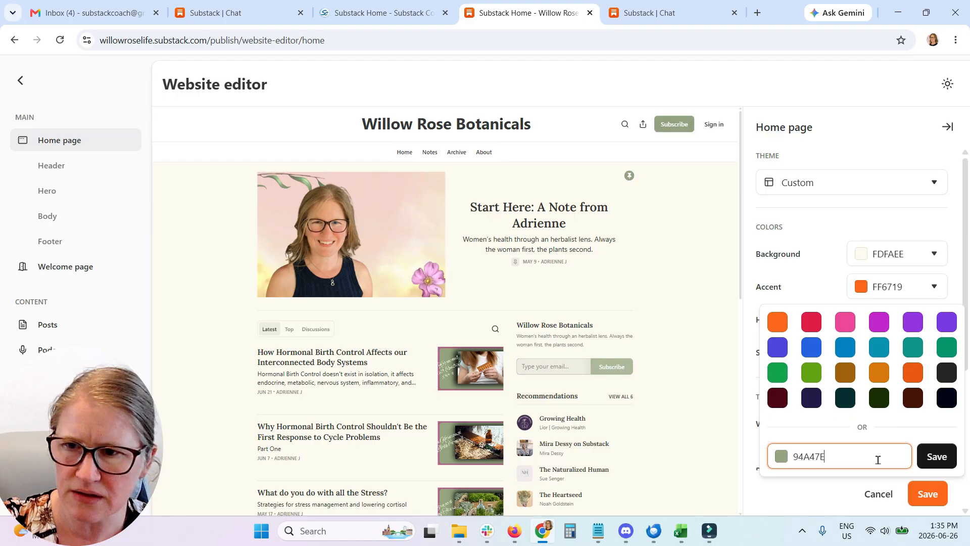
pyautogui.click(937, 457)
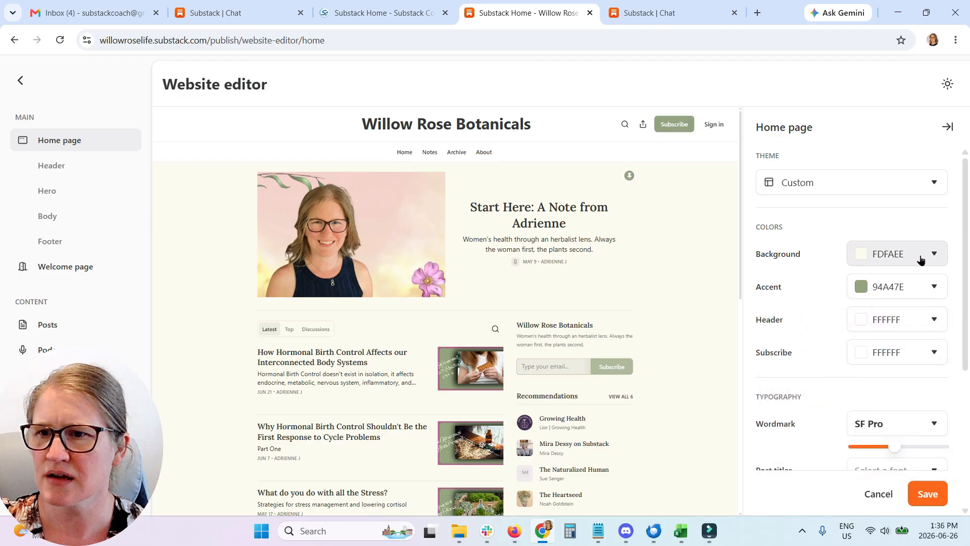
# Try to set the home page header colour to AF698A.
pyautogui.click(913, 324)
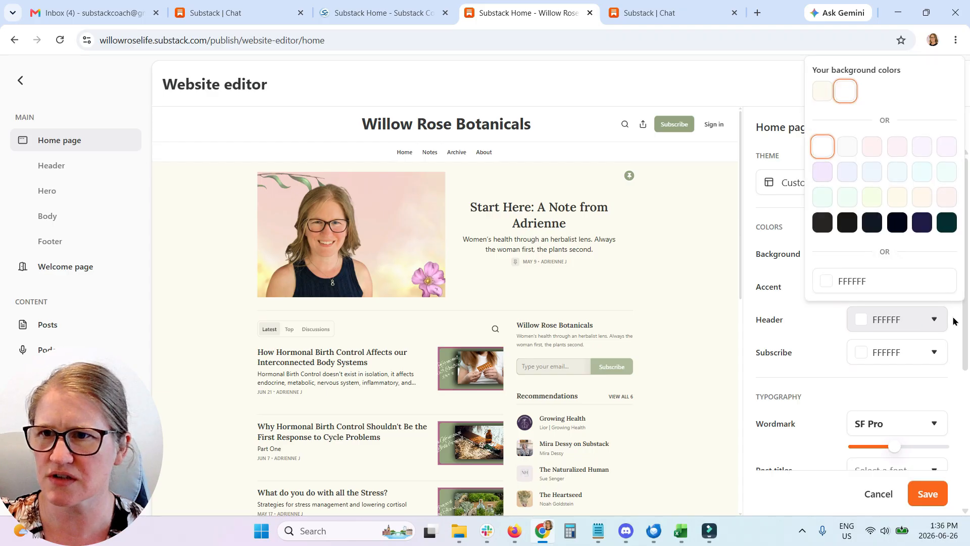
pyautogui.click(904, 281)
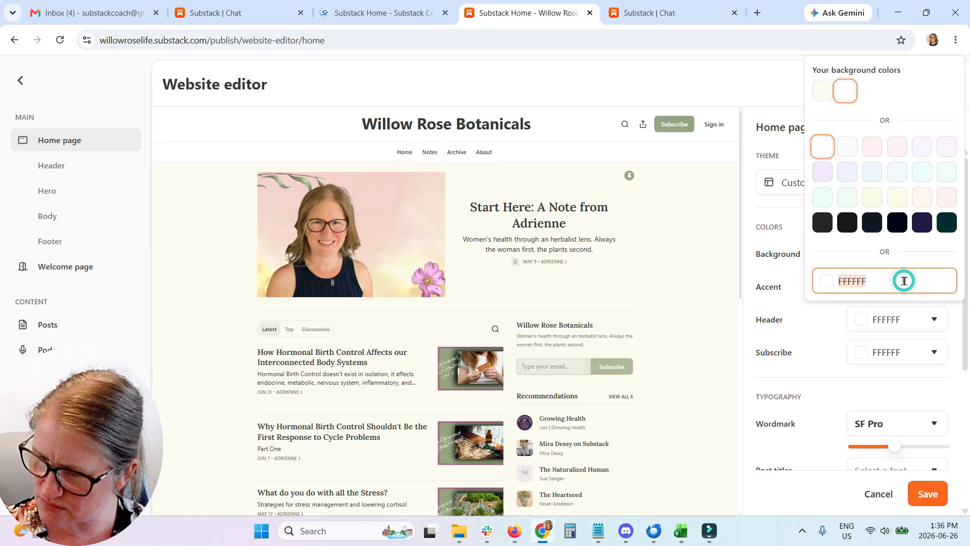
pyautogui.write('AF')
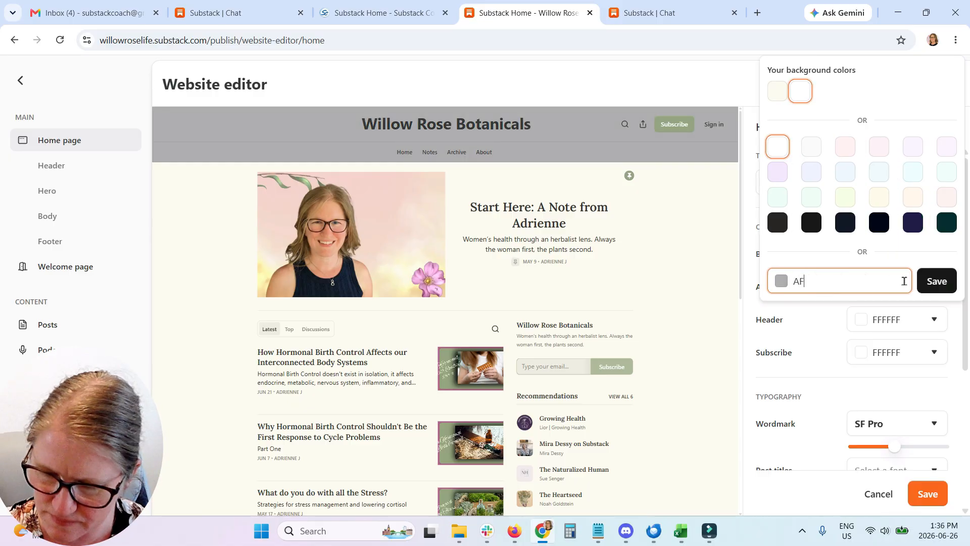
pyautogui.write('69')
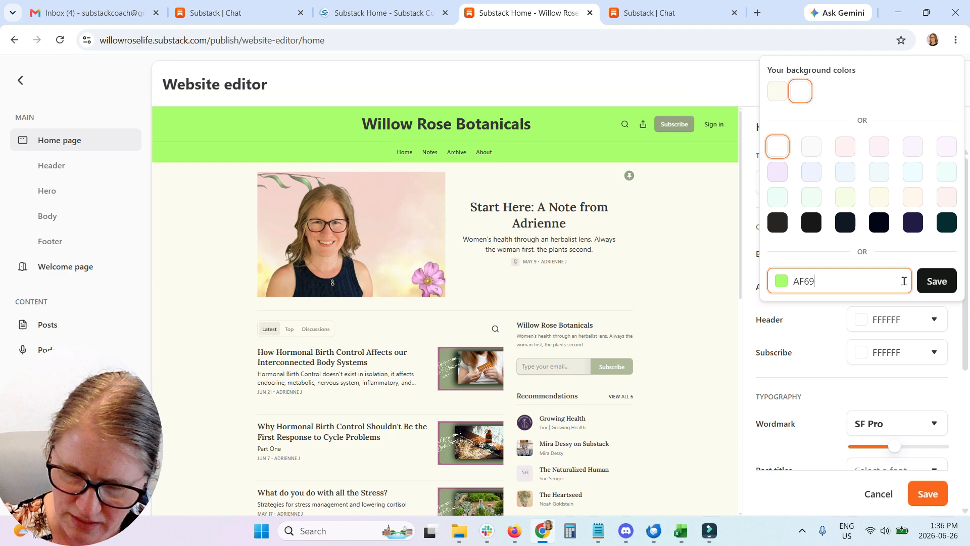
pyautogui.write('8A')
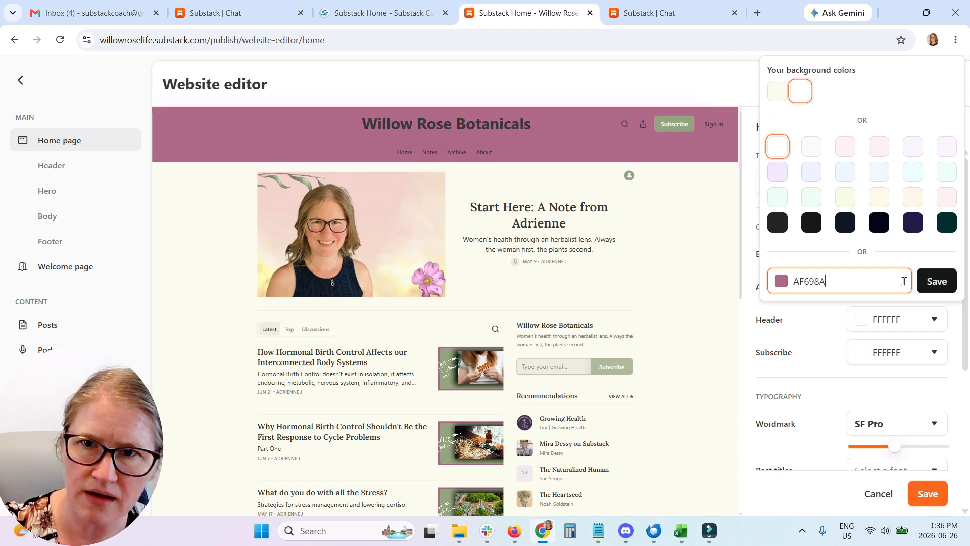
pyautogui.click(927, 507)
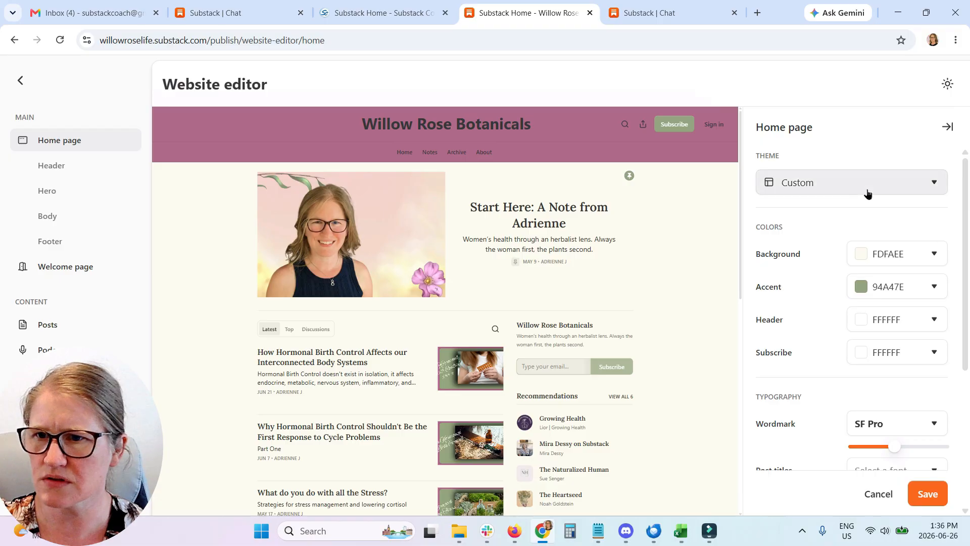
# Set the home page header colour to AF648A and save the website changes.
pyautogui.scroll(-1, 833, 318)
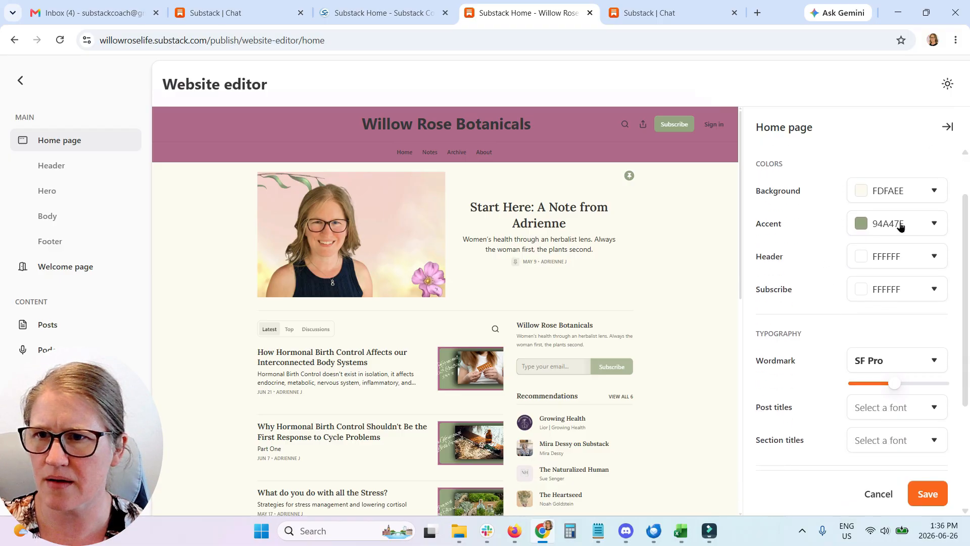
pyautogui.click(889, 258)
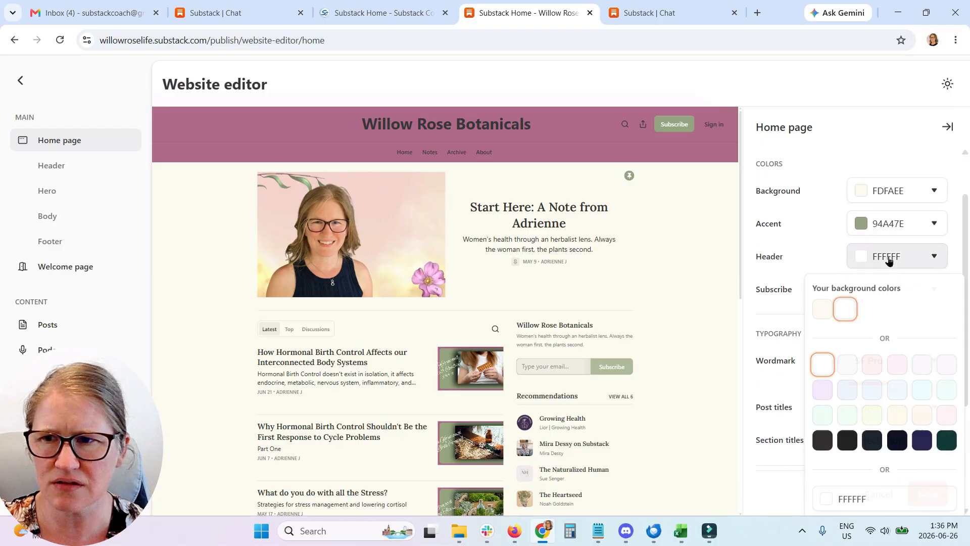
pyautogui.click(888, 256)
pyautogui.click(887, 252)
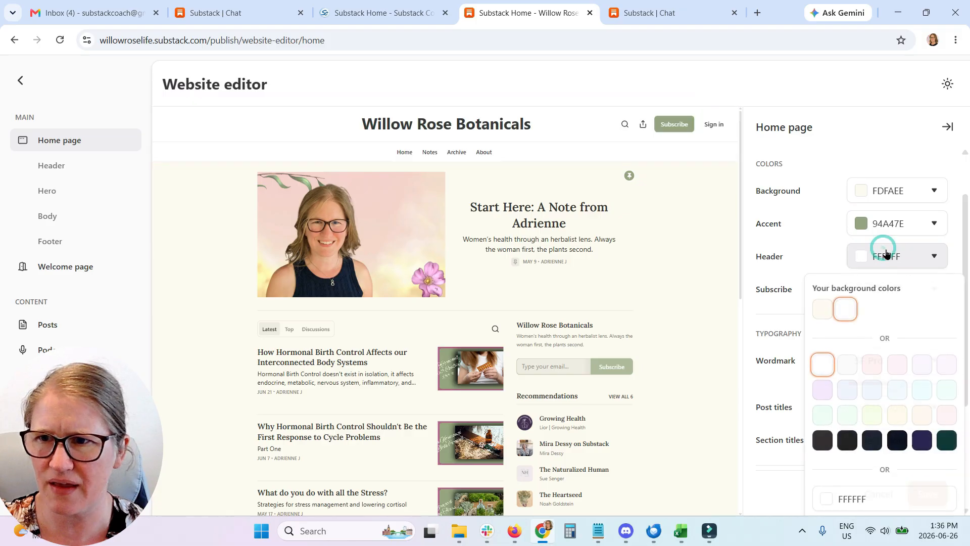
pyautogui.click(882, 501)
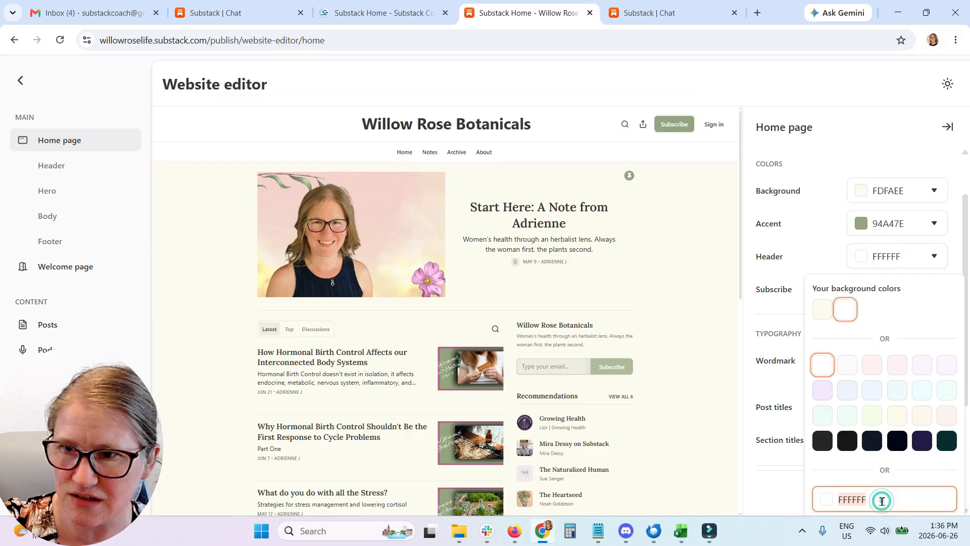
pyautogui.scroll(-3, 781, 463)
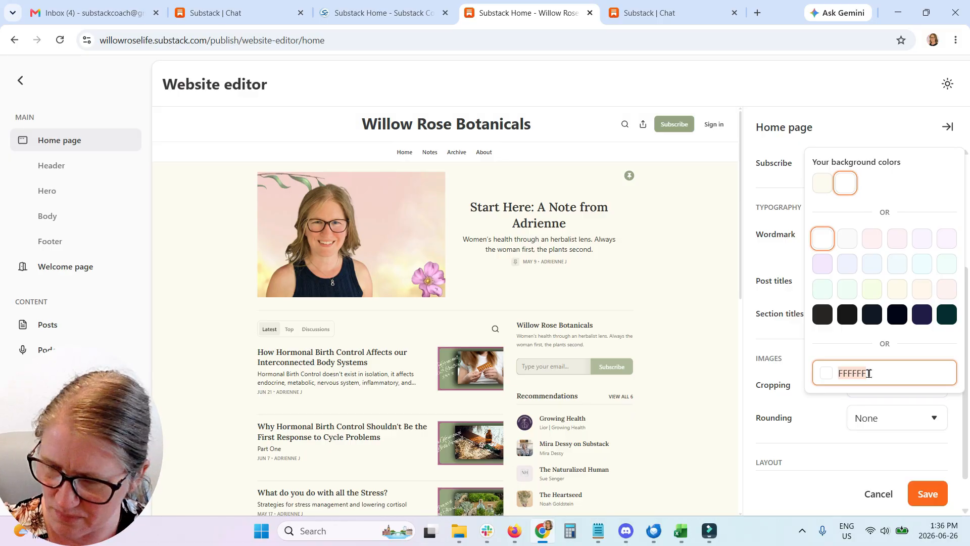
pyautogui.write('AF648')
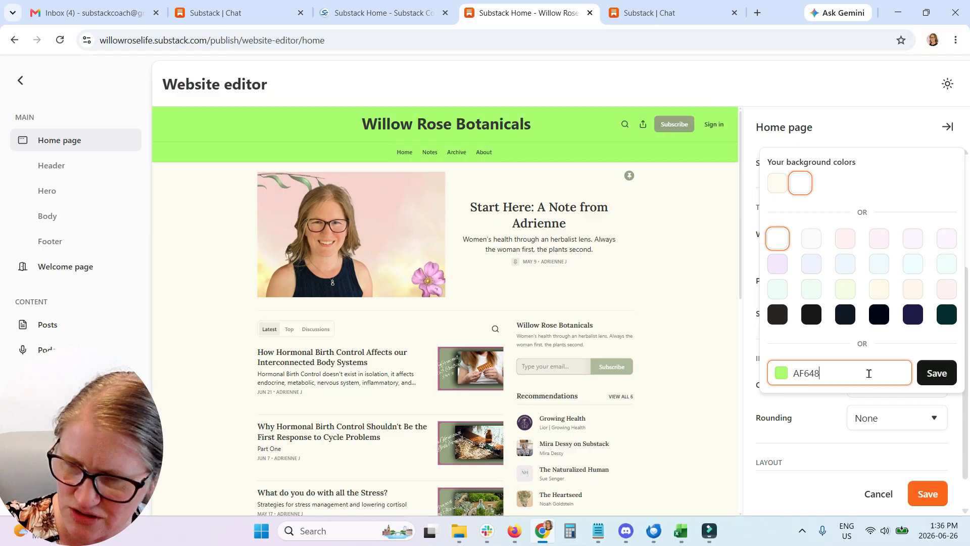
pyautogui.write('A')
pyautogui.click(936, 373)
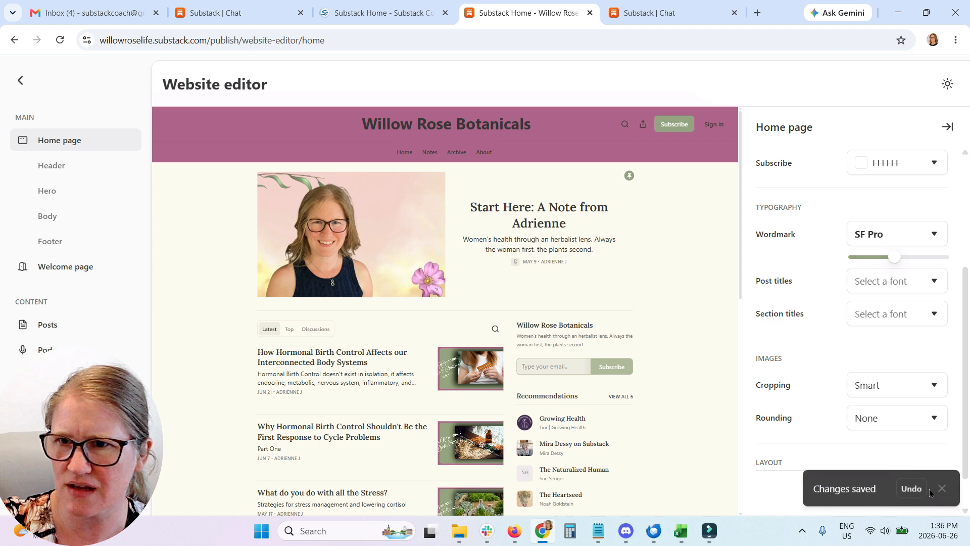
# Set the home page fonts for post titles and section titles to Lora.
pyautogui.scroll(4, 811, 387)
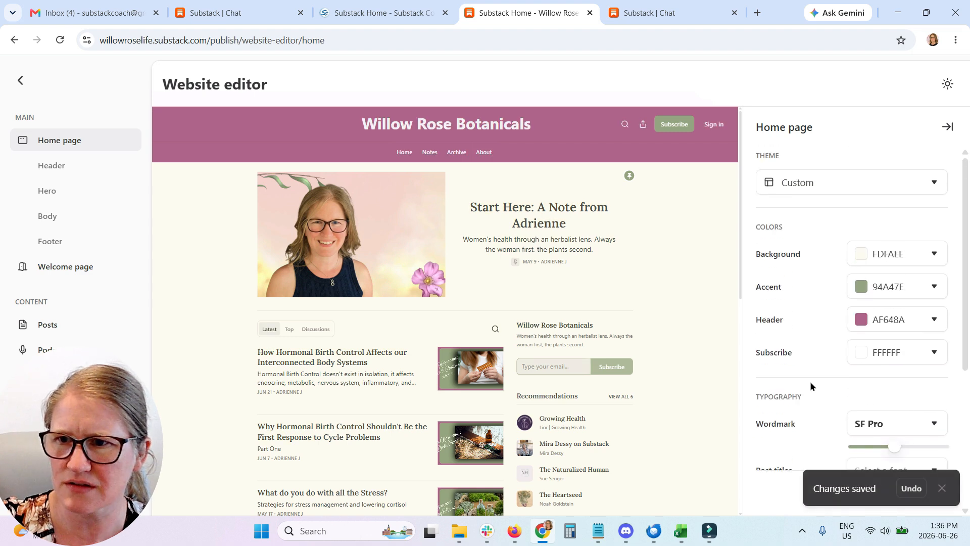
pyautogui.scroll(-2, 814, 314)
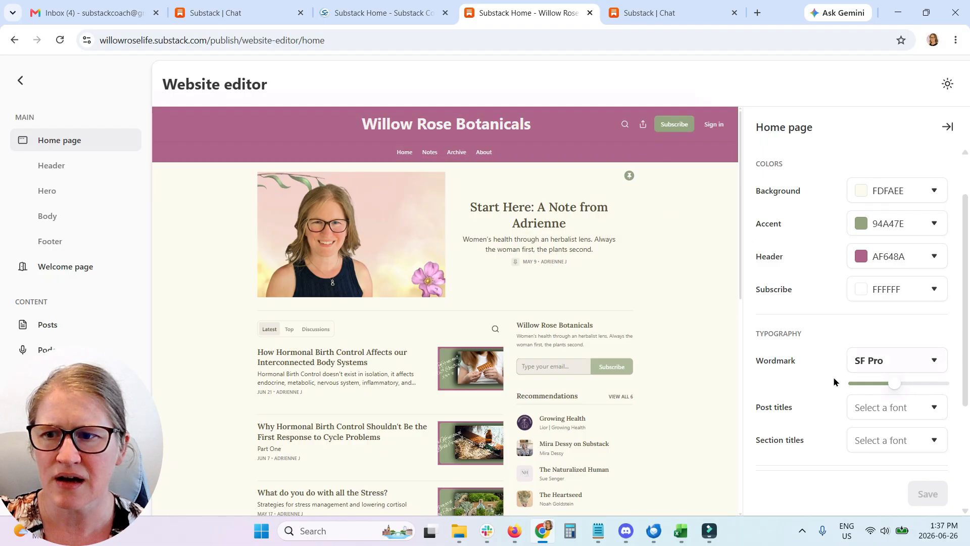
pyautogui.scroll(-1, 820, 378)
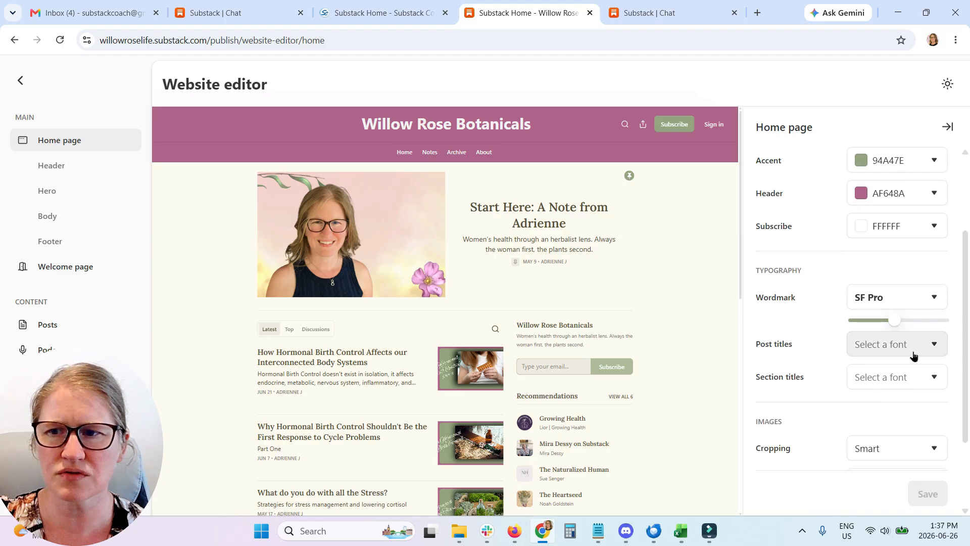
pyautogui.click(915, 306)
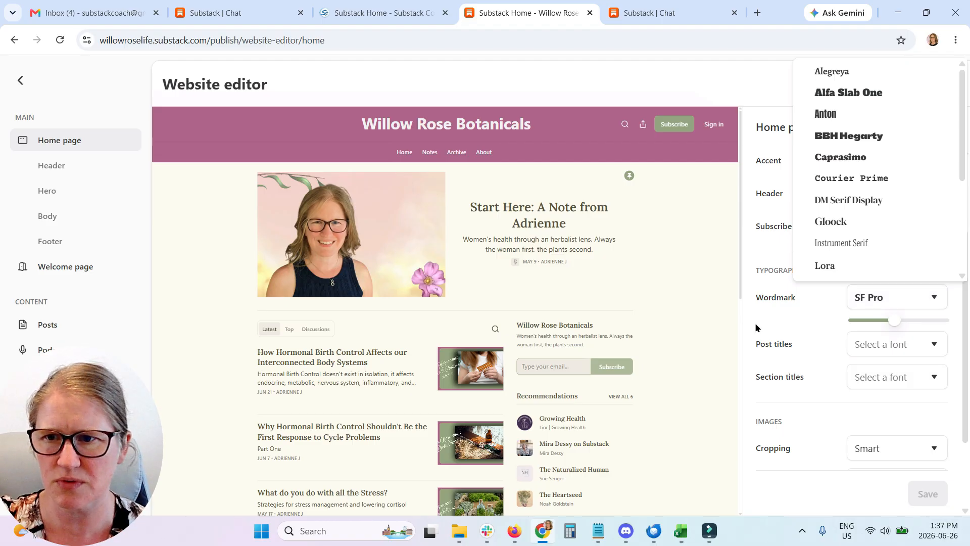
pyautogui.click(782, 326)
pyautogui.click(926, 351)
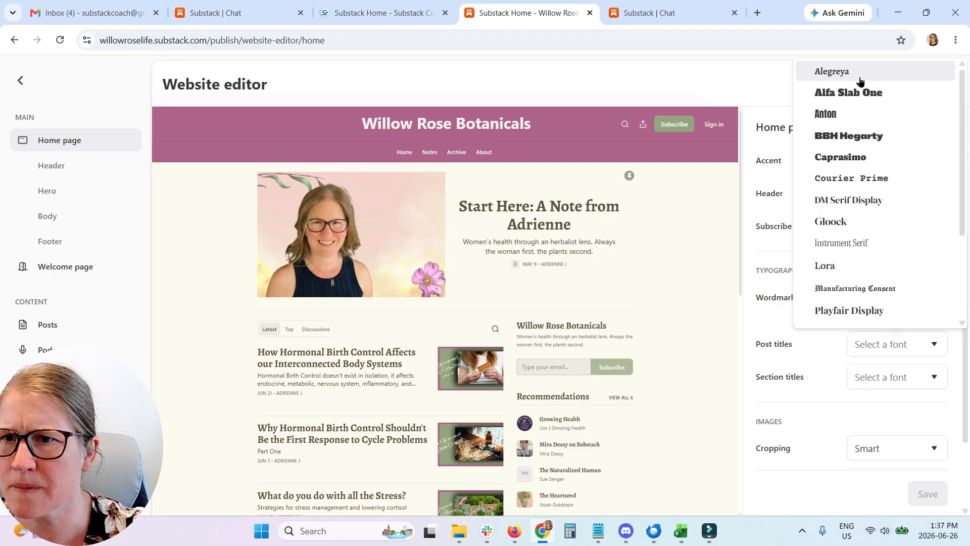
pyautogui.click(854, 266)
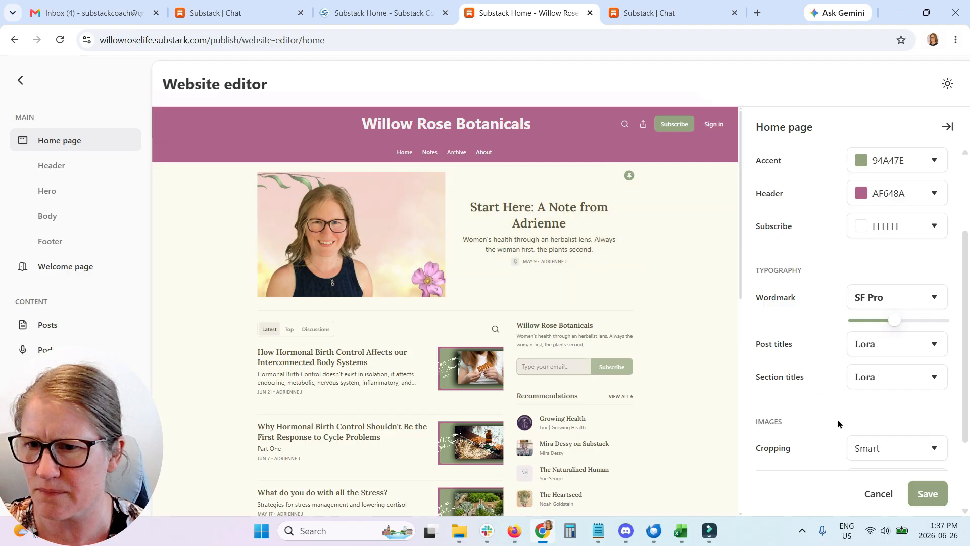
# Try Center cropping for the home page images and switch back to Smart.
pyautogui.scroll(-2, 793, 392)
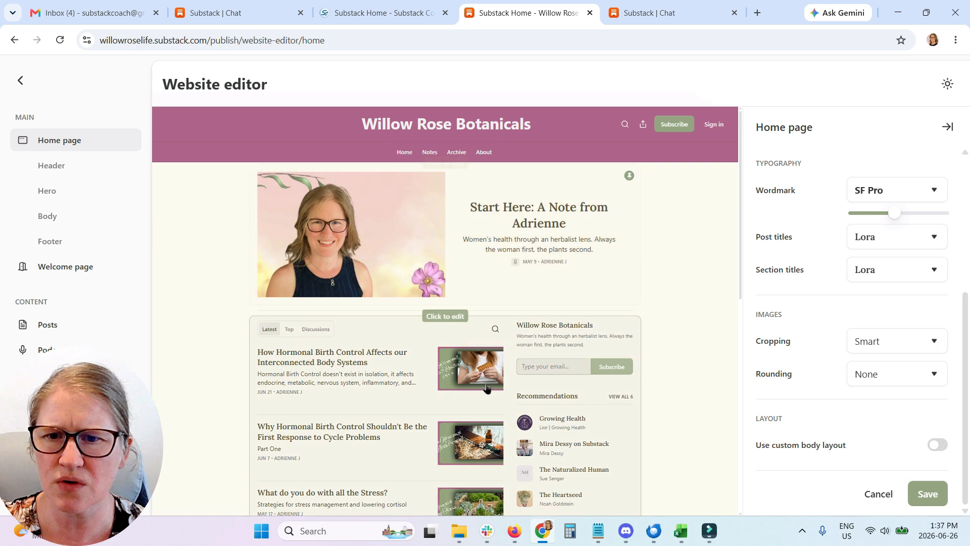
pyautogui.click(864, 347)
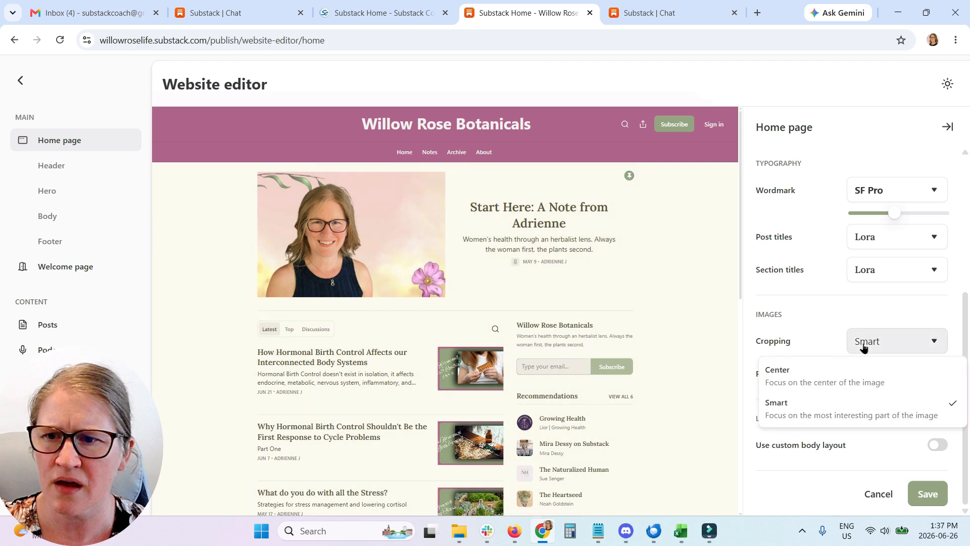
pyautogui.click(849, 381)
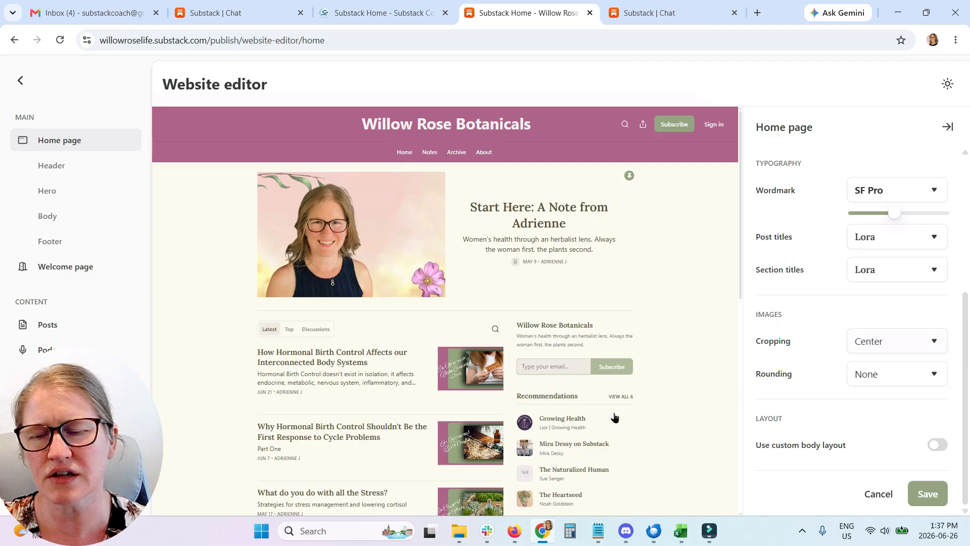
pyautogui.scroll(-2, 627, 435)
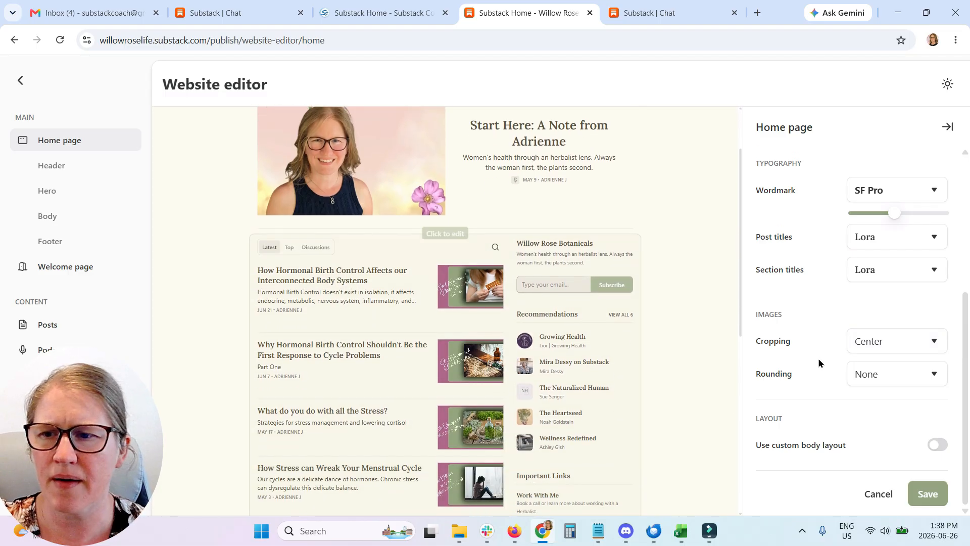
pyautogui.click(875, 341)
pyautogui.click(882, 417)
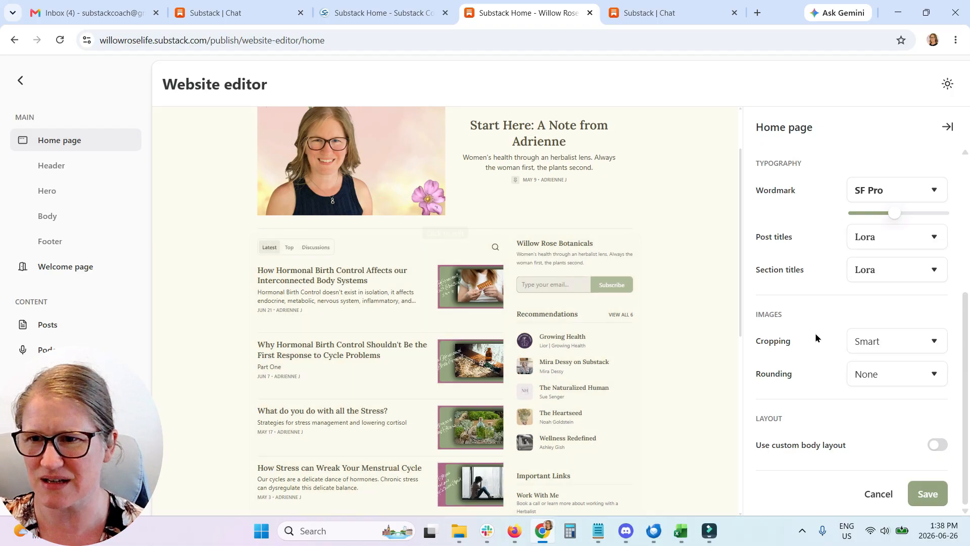
# Set the home page image cropping to Center and the image rounding to Medium.
pyautogui.click(917, 341)
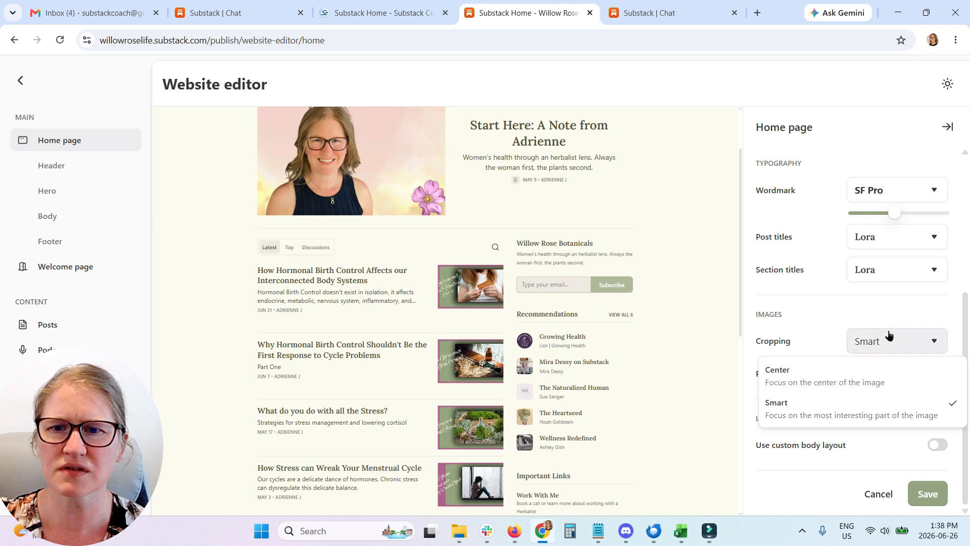
pyautogui.click(884, 372)
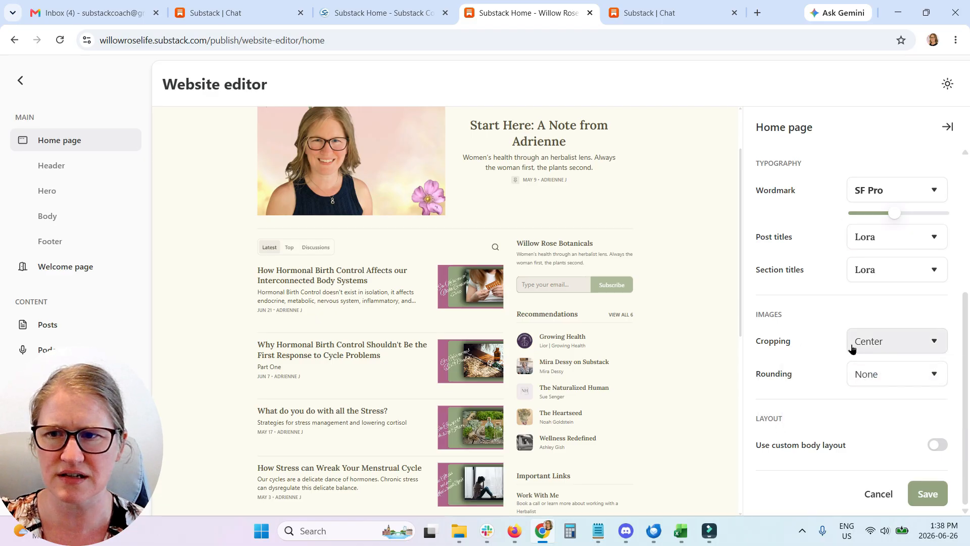
pyautogui.click(875, 375)
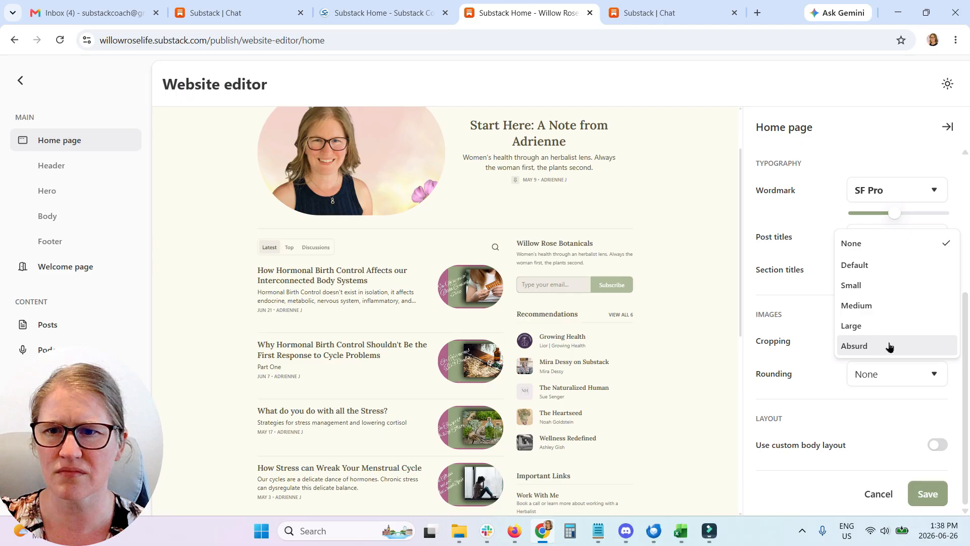
pyautogui.click(892, 304)
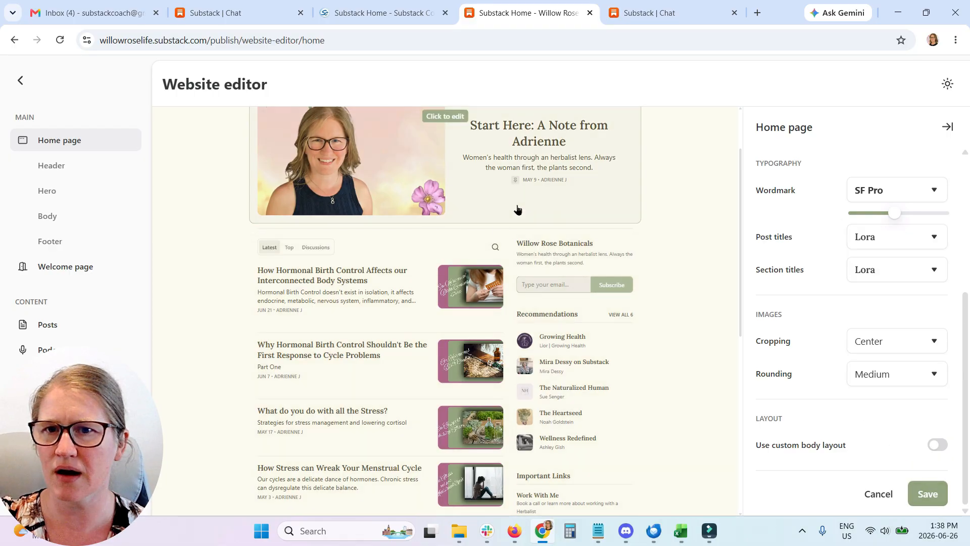
# Enable the custom body layout for the home page and save the website changes.
pyautogui.click(937, 445)
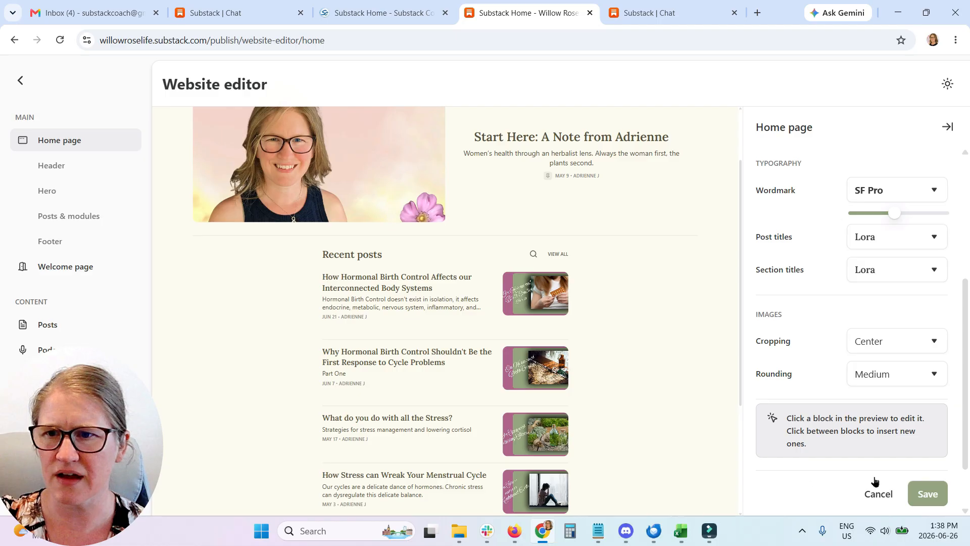
pyautogui.scroll(-2, 830, 331)
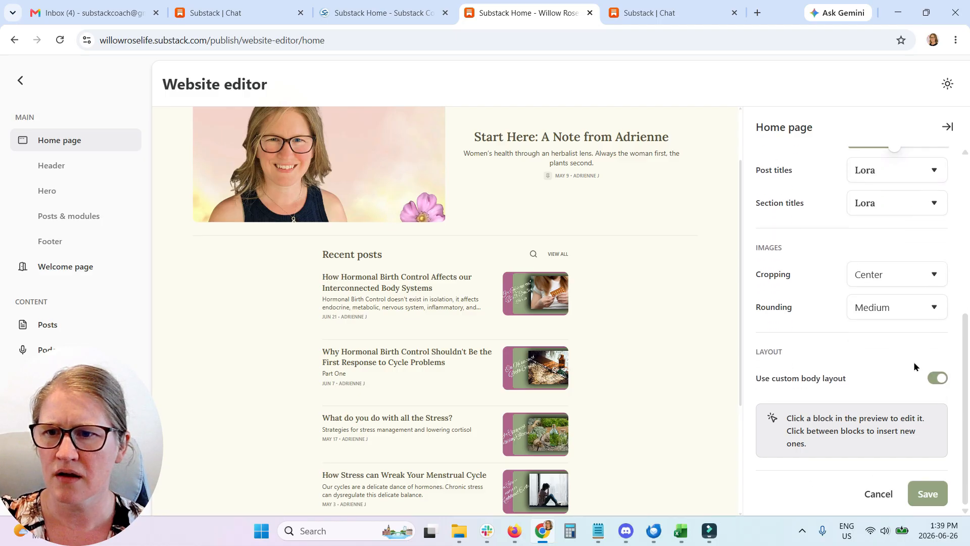
pyautogui.click(946, 501)
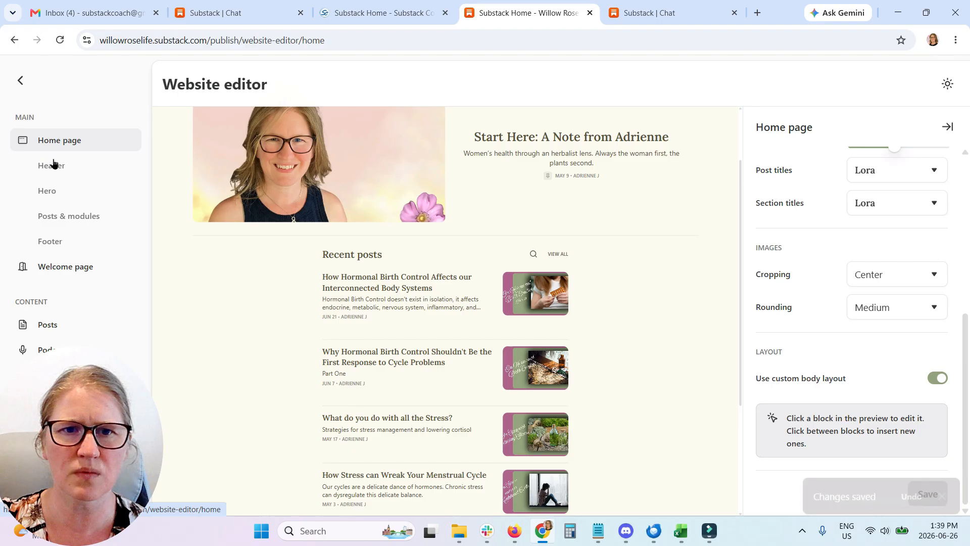
# Upload Willow Rose Sqare Logo no name.png from the Willow Rose Botanicals Graphics folder as the header logo.
pyautogui.click(52, 166)
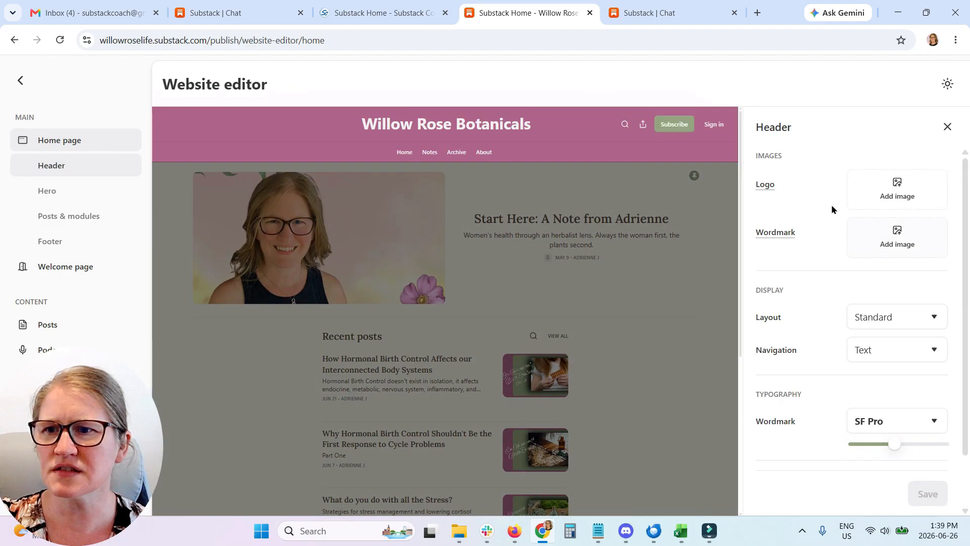
pyautogui.click(907, 188)
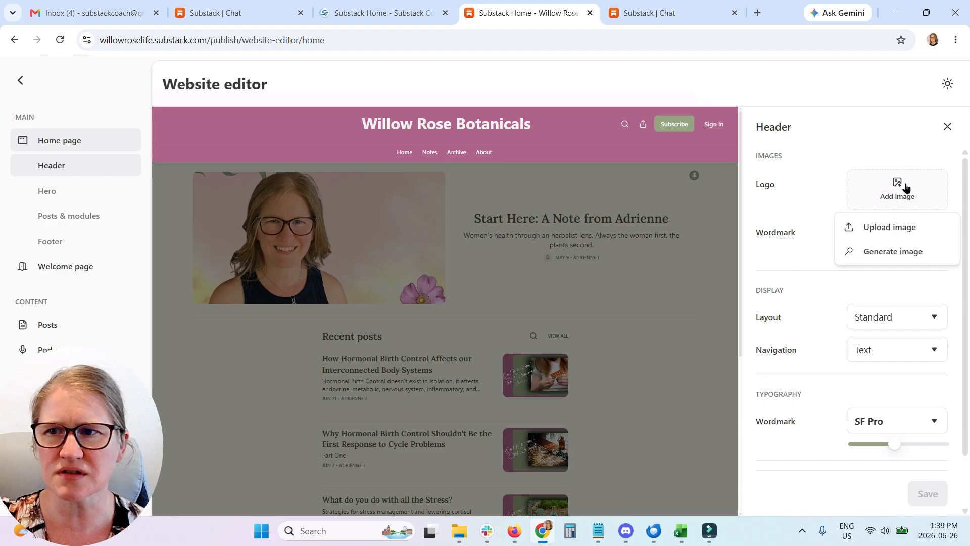
pyautogui.click(918, 233)
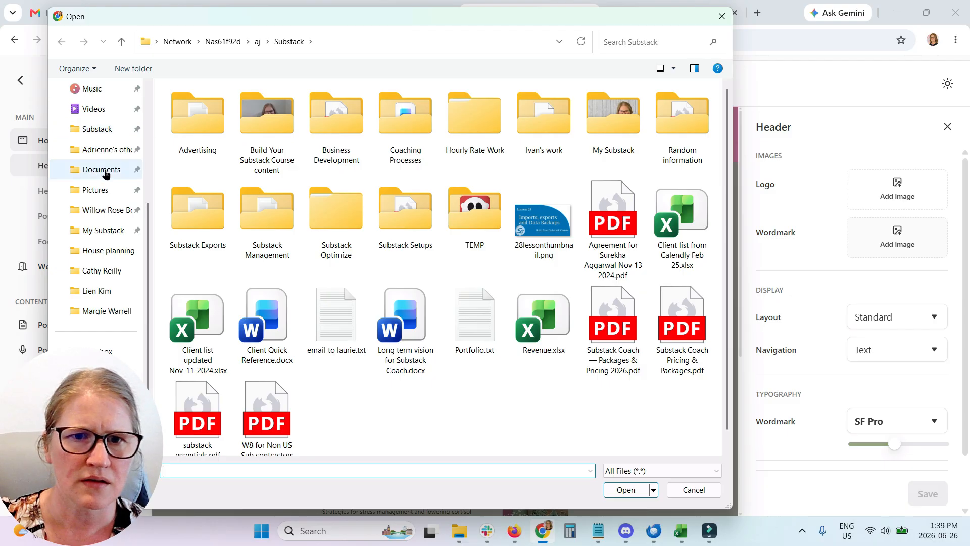
pyautogui.click(112, 212)
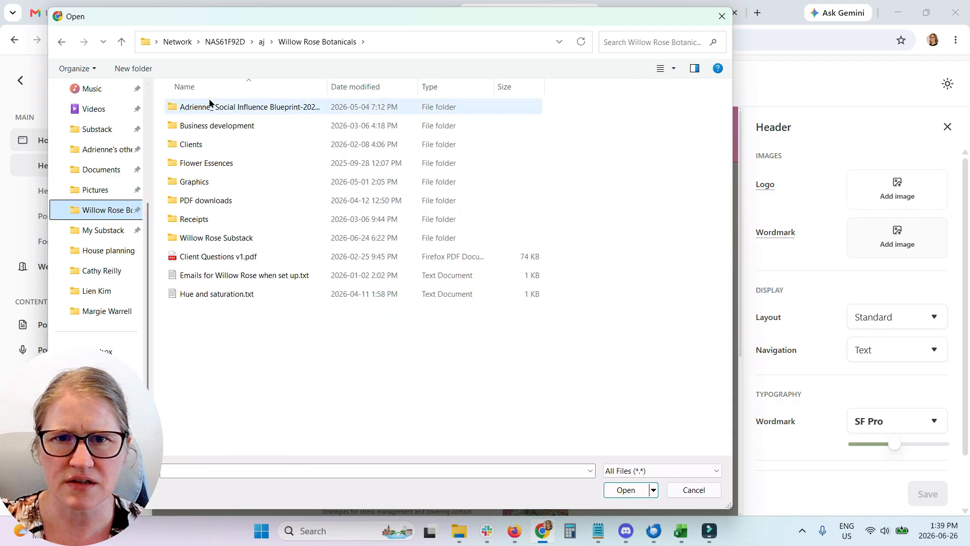
pyautogui.click(227, 182)
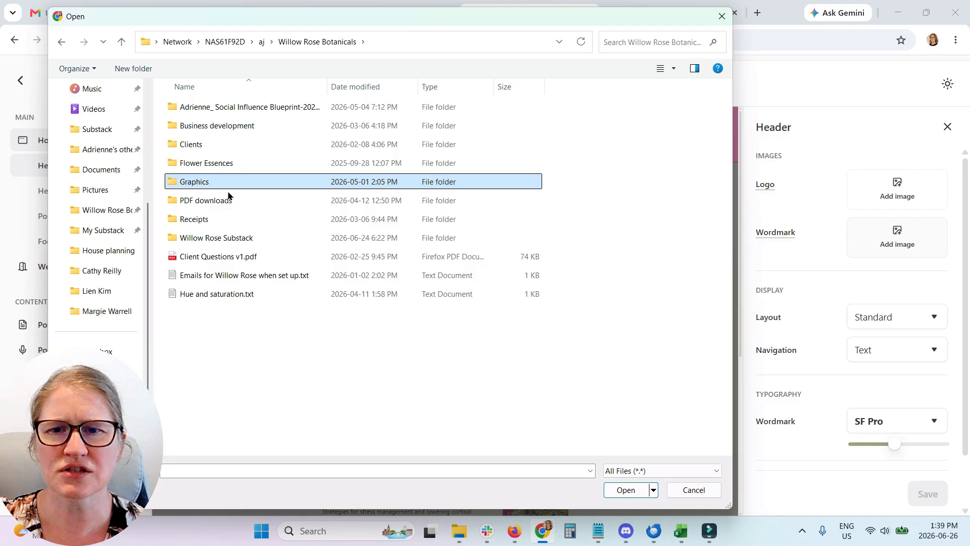
pyautogui.doubleClick(323, 181)
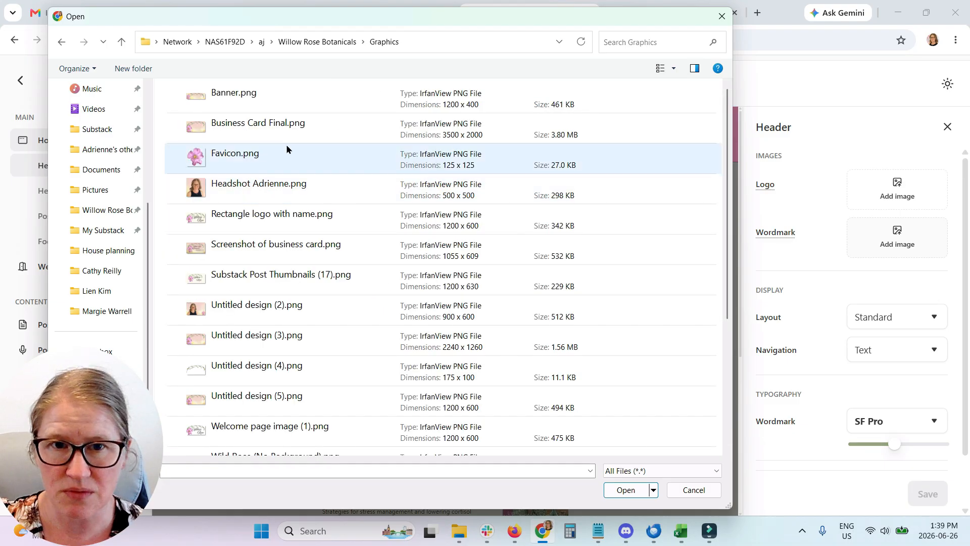
pyautogui.scroll(-3, 340, 206)
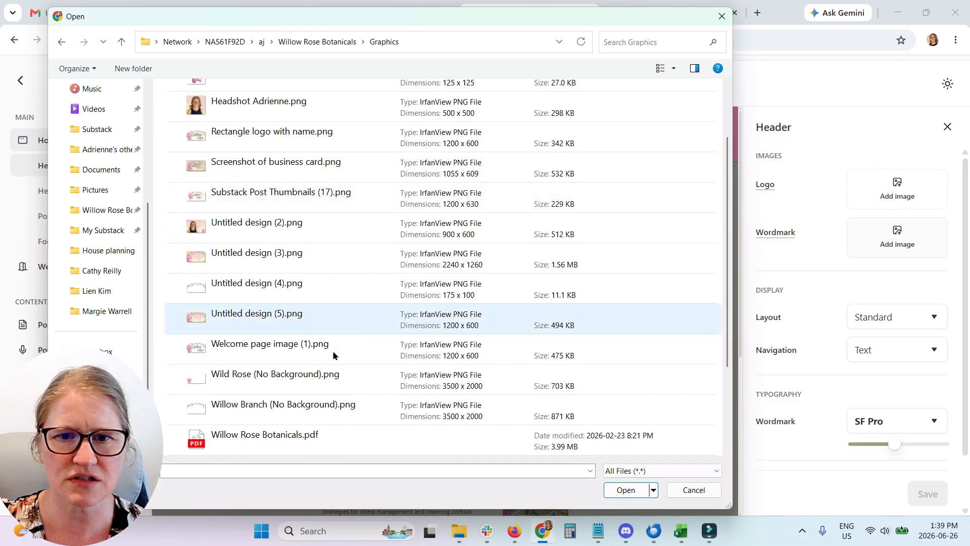
pyautogui.scroll(-4, 356, 375)
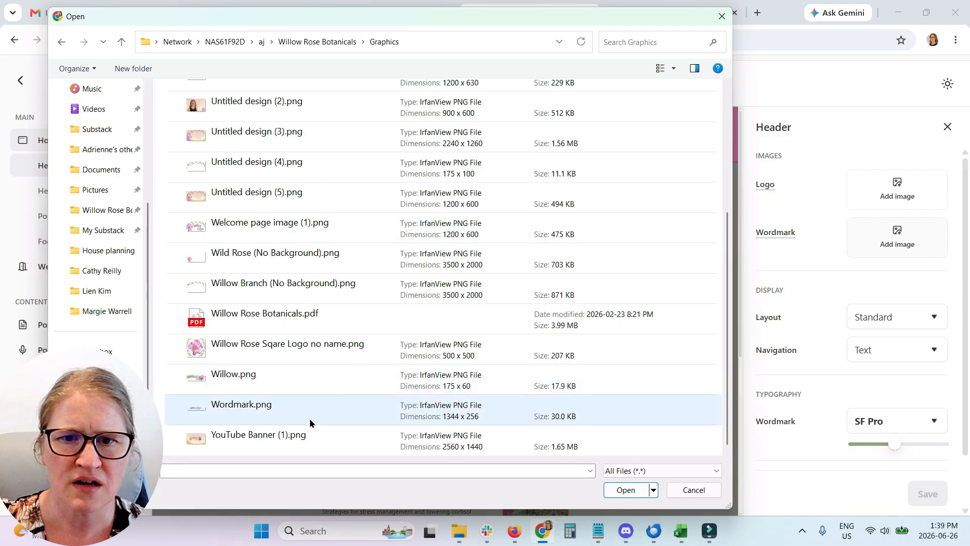
pyautogui.doubleClick(310, 420)
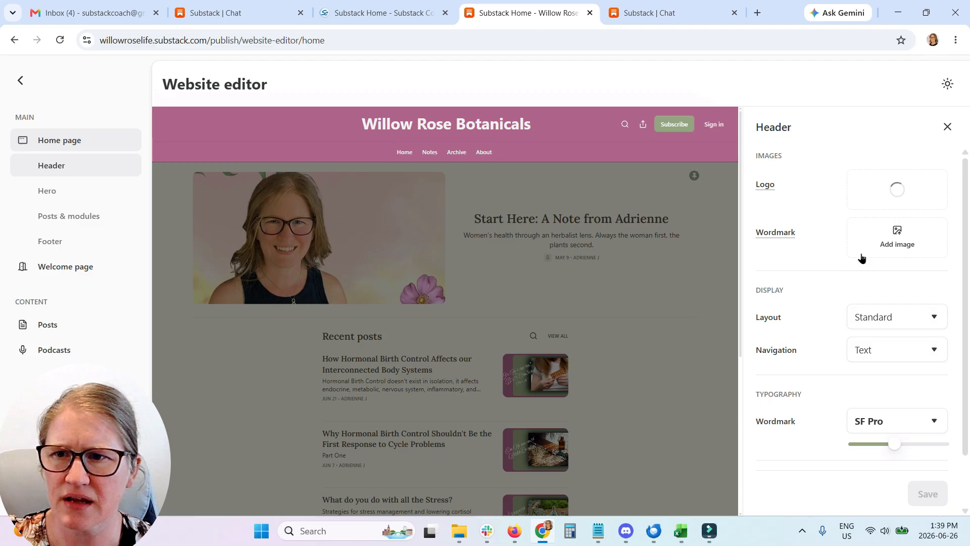
# Upload Wordmark.png from the Graphics folder as the header wordmark image.
pyautogui.click(913, 252)
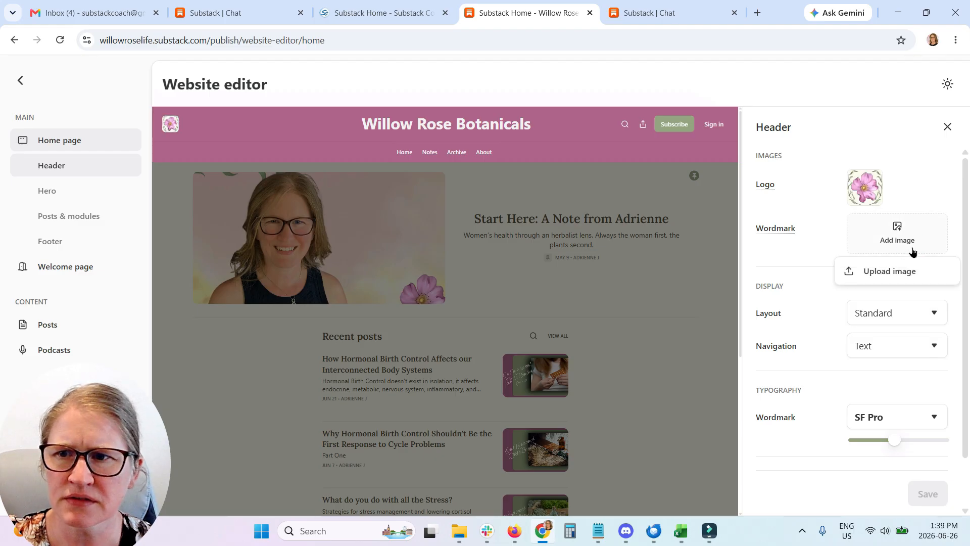
pyautogui.click(918, 273)
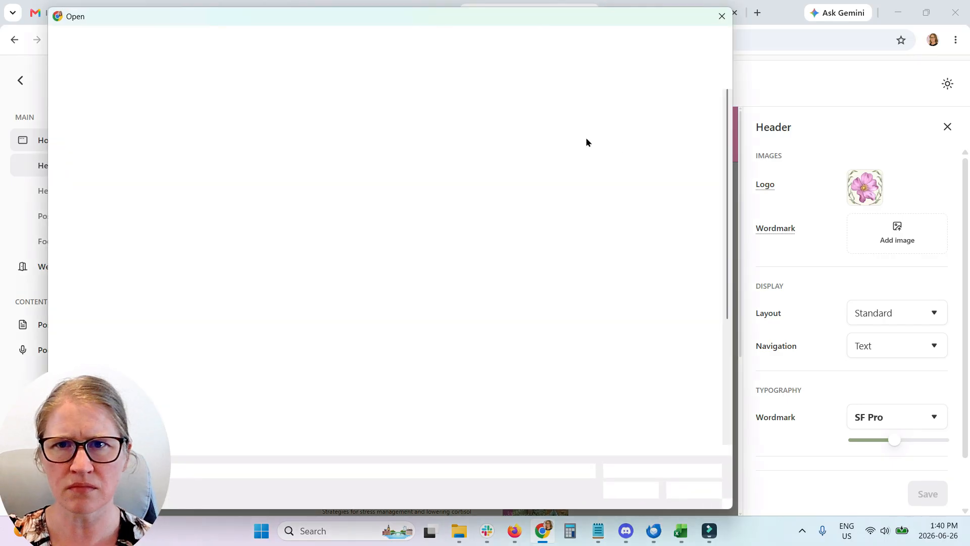
pyautogui.scroll(-3, 478, 180)
pyautogui.click(303, 403)
pyautogui.click(627, 488)
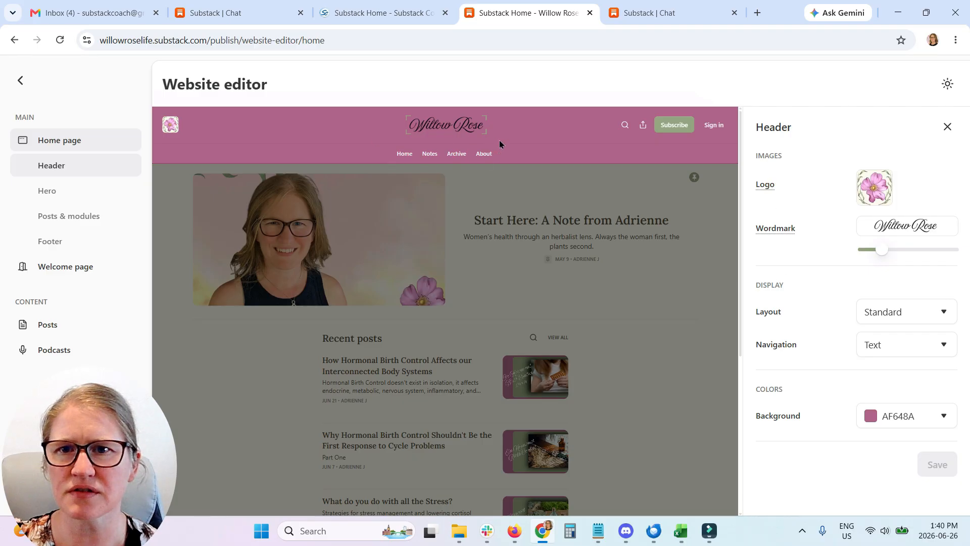
# Enlarge the header wordmark to about two thirds of its size range and save the header changes.
pyautogui.moveTo(880, 253); pyautogui.dragTo(926, 254)
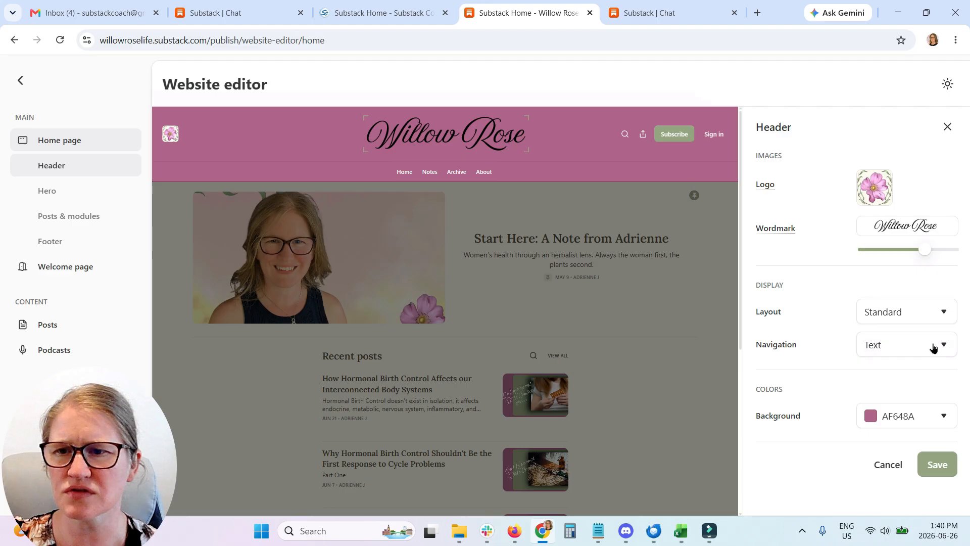
pyautogui.click(936, 464)
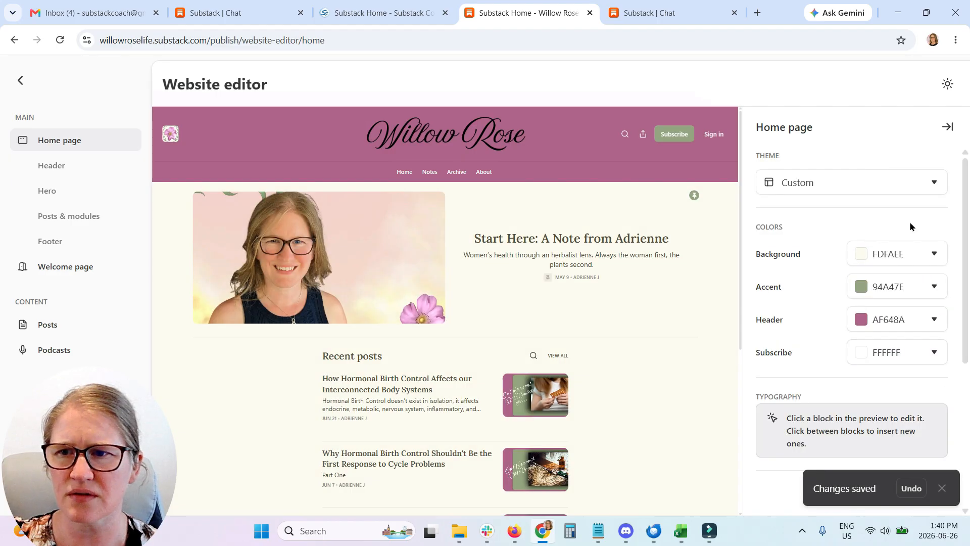
# Reopen the header settings and set the header layout to Inline.
pyautogui.click(84, 168)
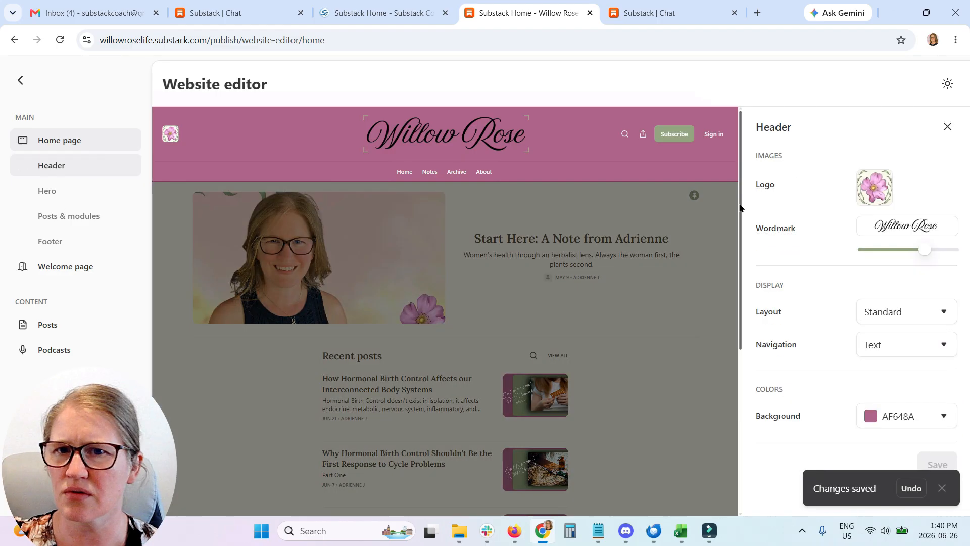
pyautogui.click(871, 315)
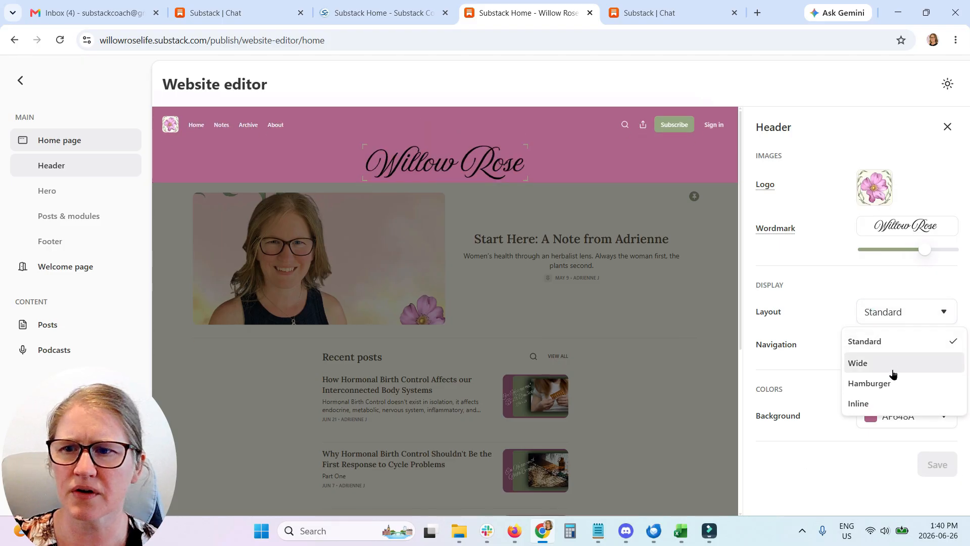
pyautogui.click(892, 404)
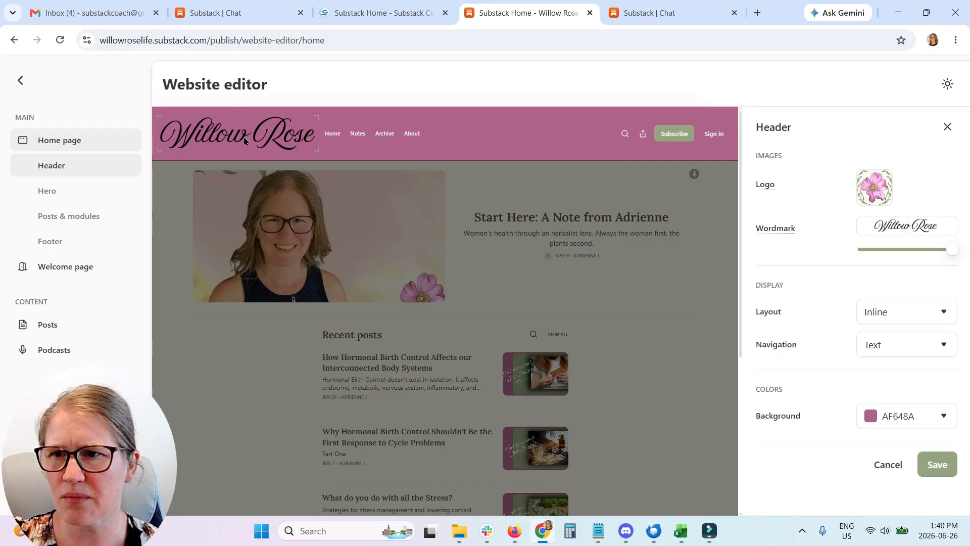
# Reduce the header wordmark to about two thirds of its size range, set the navigation style to Button, and save the header.
pyautogui.click(952, 252)
pyautogui.moveTo(951, 253); pyautogui.dragTo(926, 254)
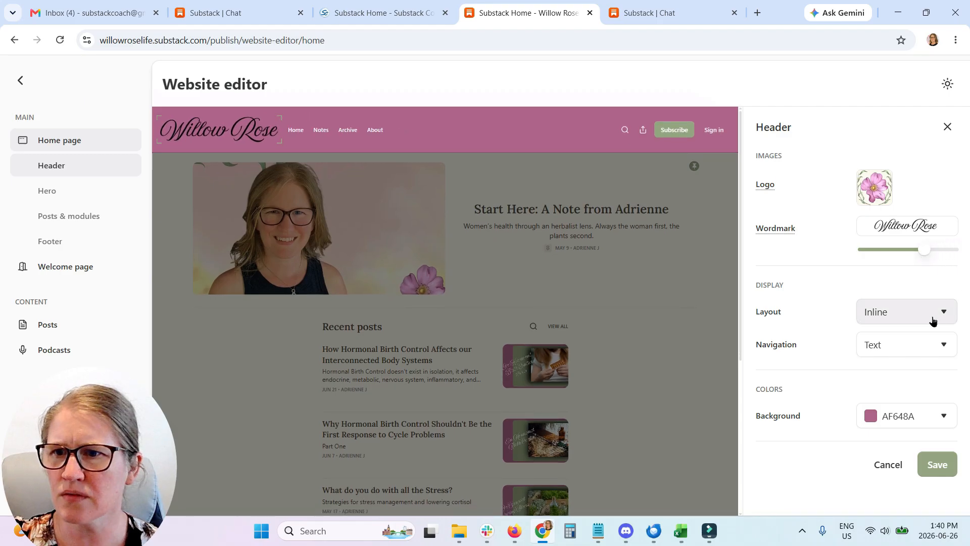
pyautogui.click(894, 351)
pyautogui.click(896, 395)
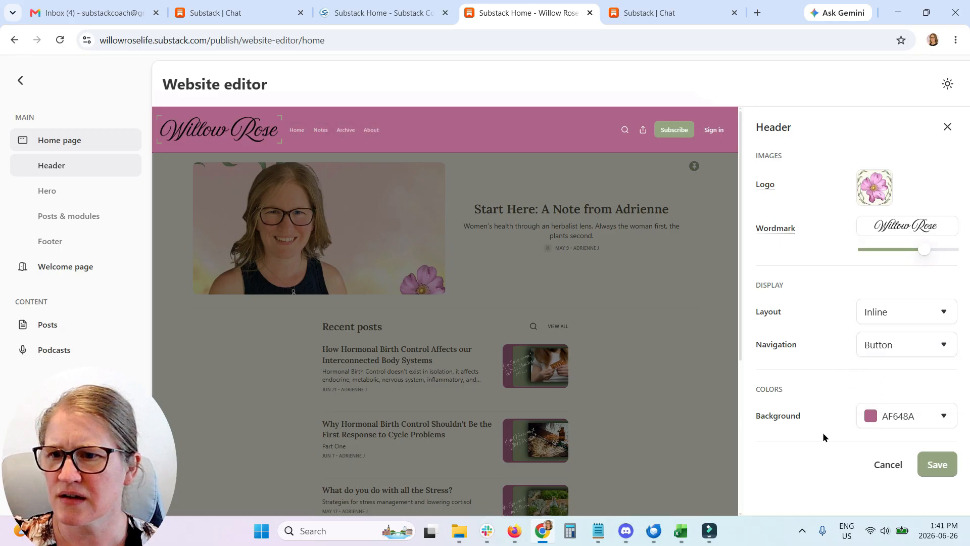
pyautogui.click(944, 467)
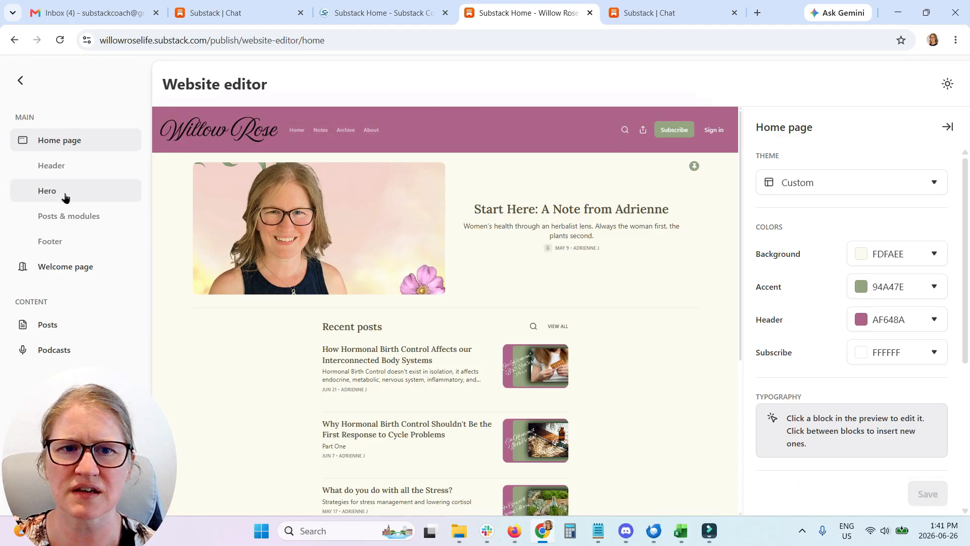
# Set the home page's hero layout to Newspaper and save the change.
pyautogui.click(65, 197)
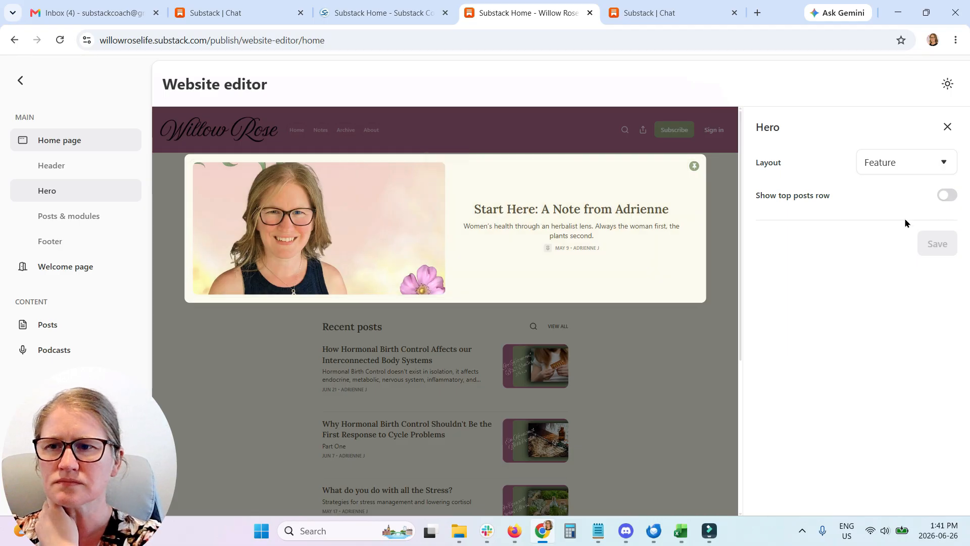
pyautogui.click(907, 160)
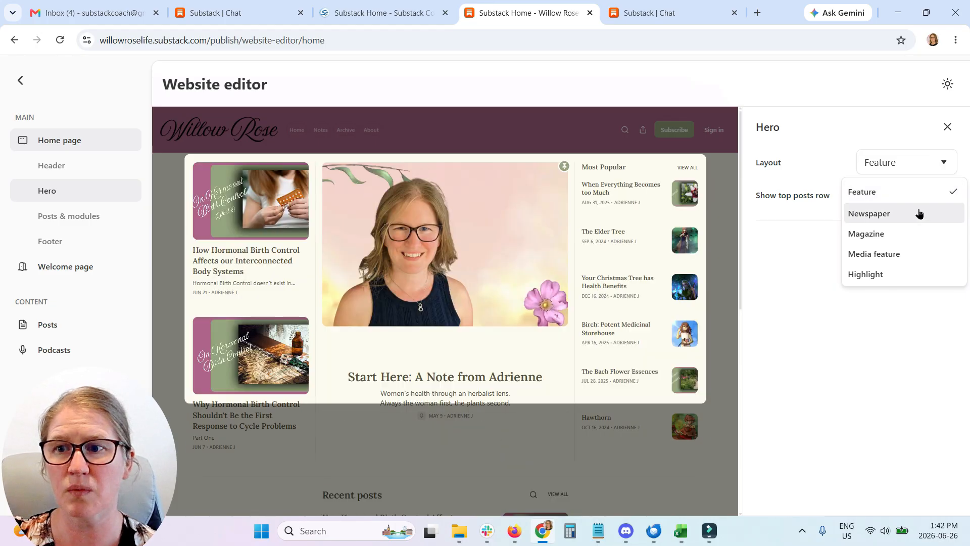
pyautogui.click(918, 215)
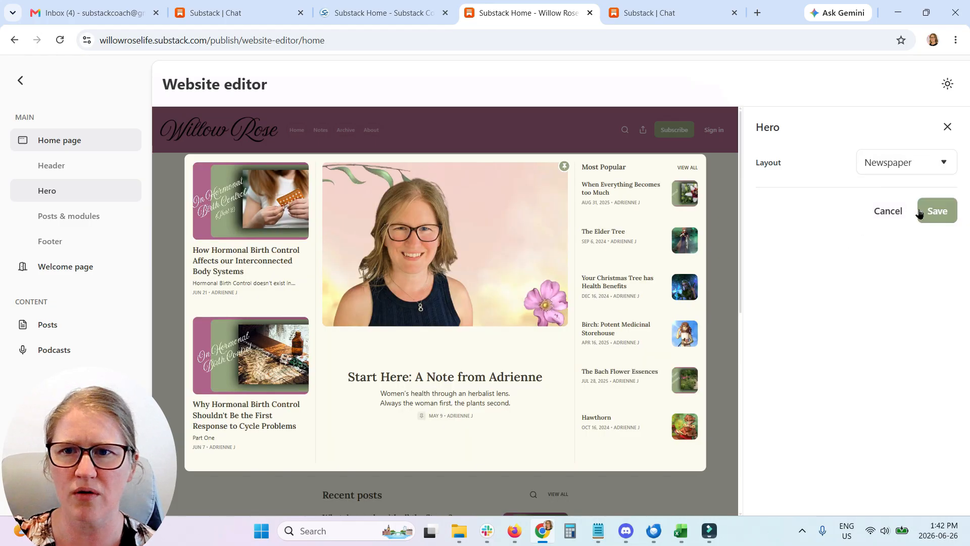
pyautogui.click(950, 212)
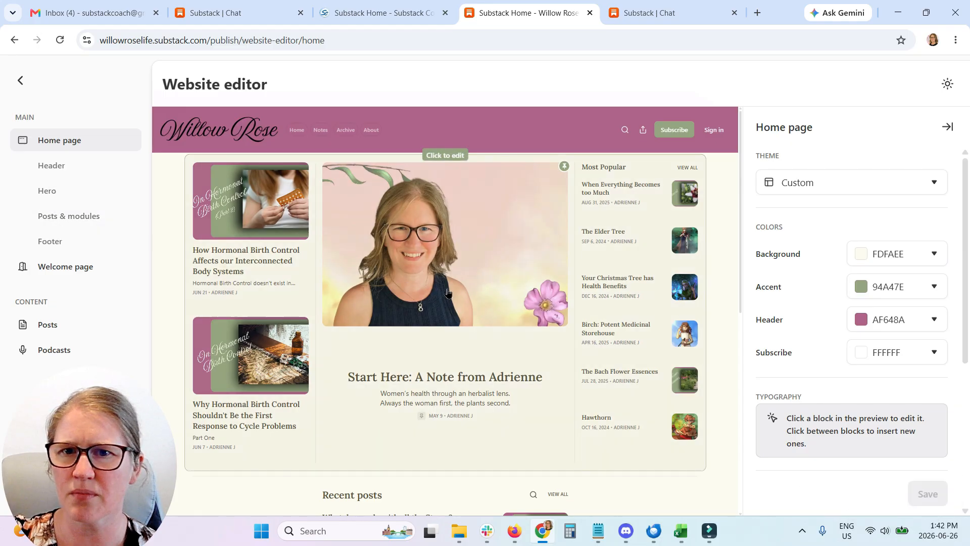
# Add a Two Column footer to the home page and set its background to the brand pink AF648A.
pyautogui.scroll(-6, 448, 292)
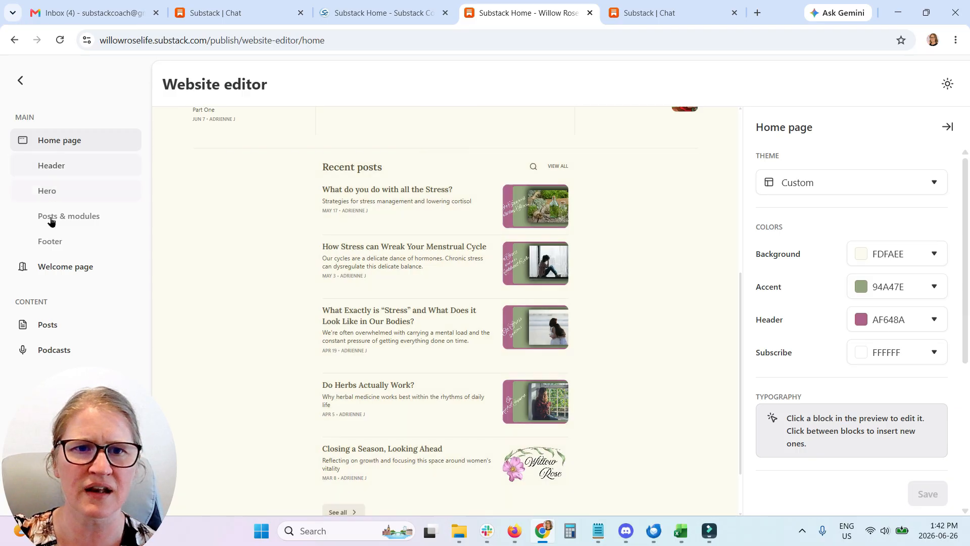
pyautogui.click(49, 243)
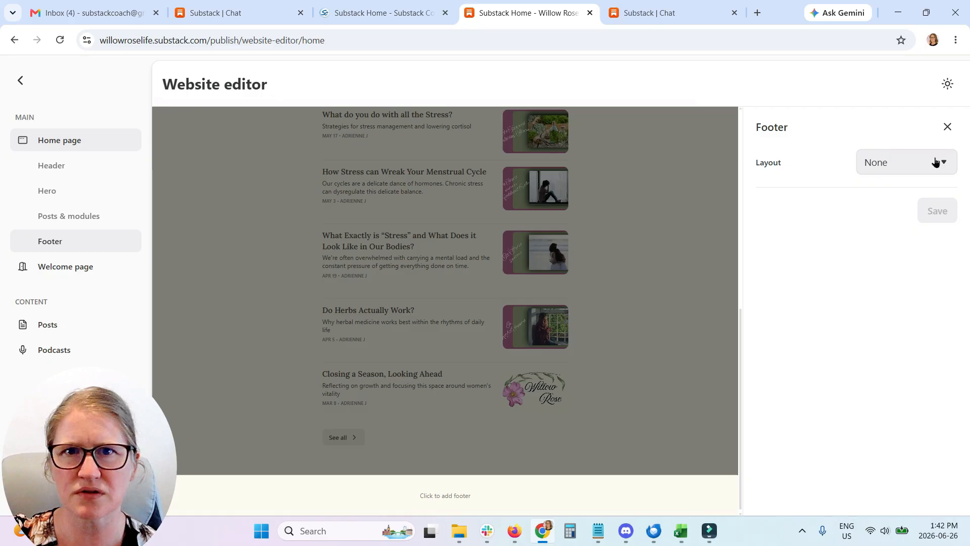
pyautogui.click(953, 163)
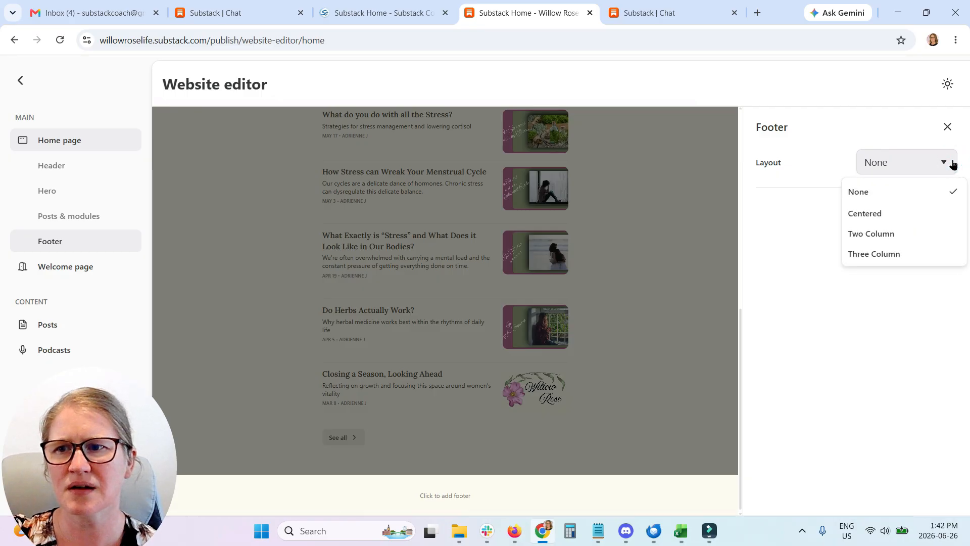
pyautogui.click(941, 233)
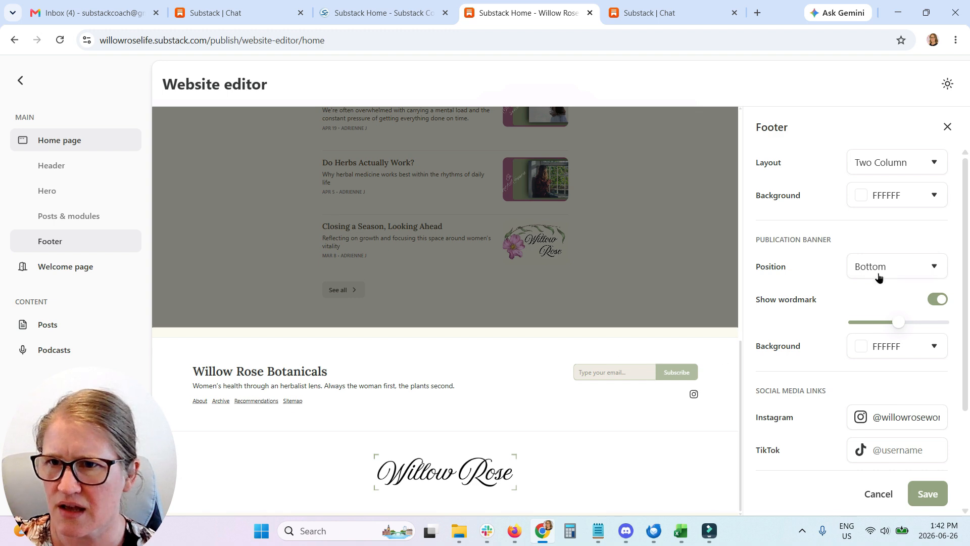
pyautogui.click(917, 195)
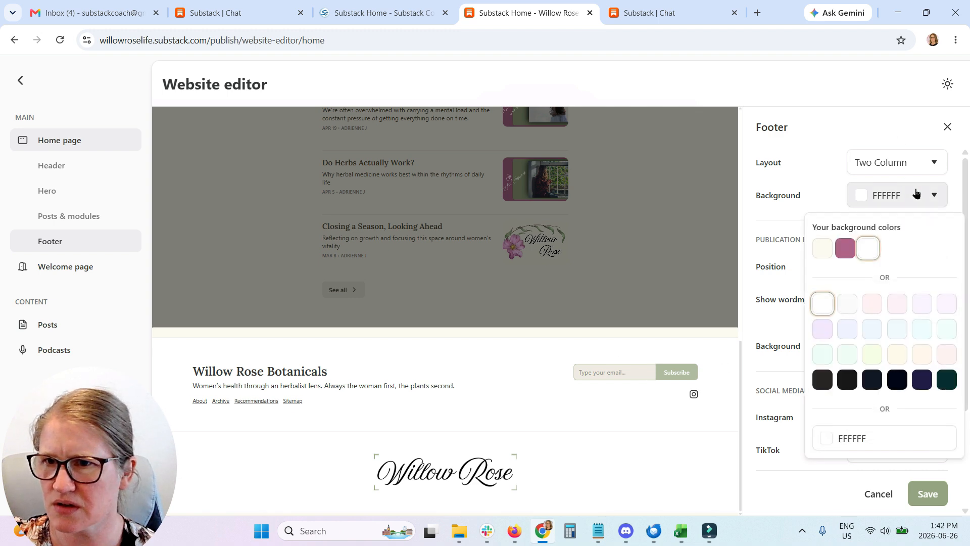
pyautogui.click(856, 251)
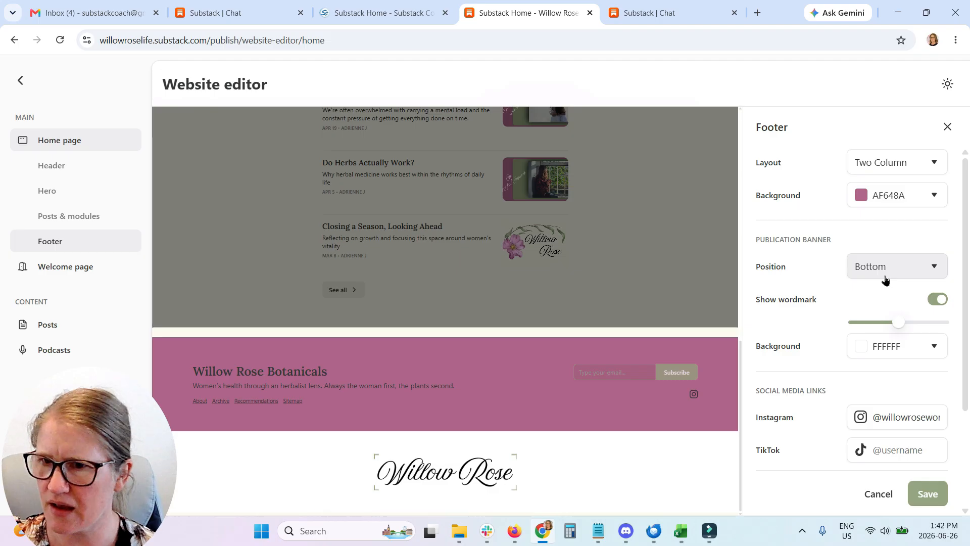
# Set the footer's publication banner background to D2E6C0 and save the footer.
pyautogui.scroll(-1, 882, 302)
pyautogui.scroll(1, 877, 293)
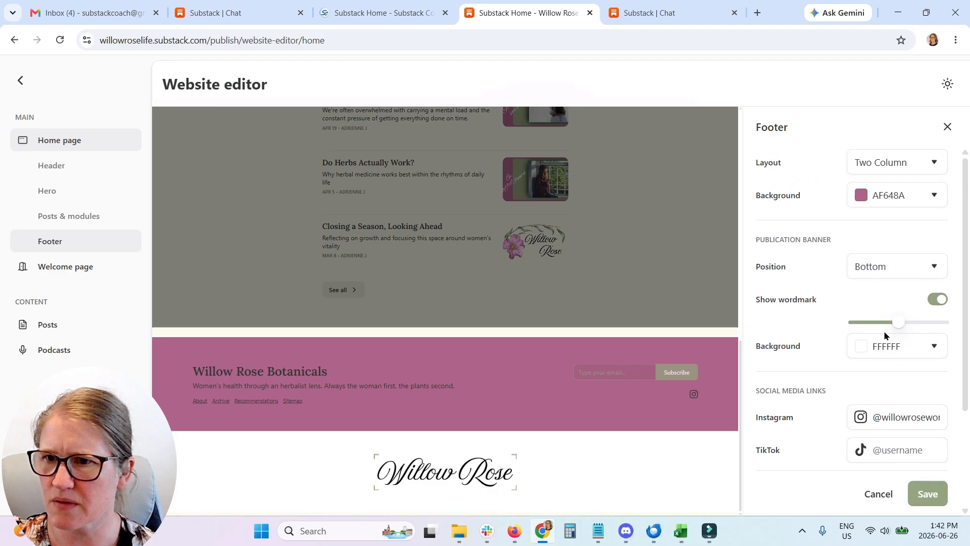
pyautogui.click(890, 353)
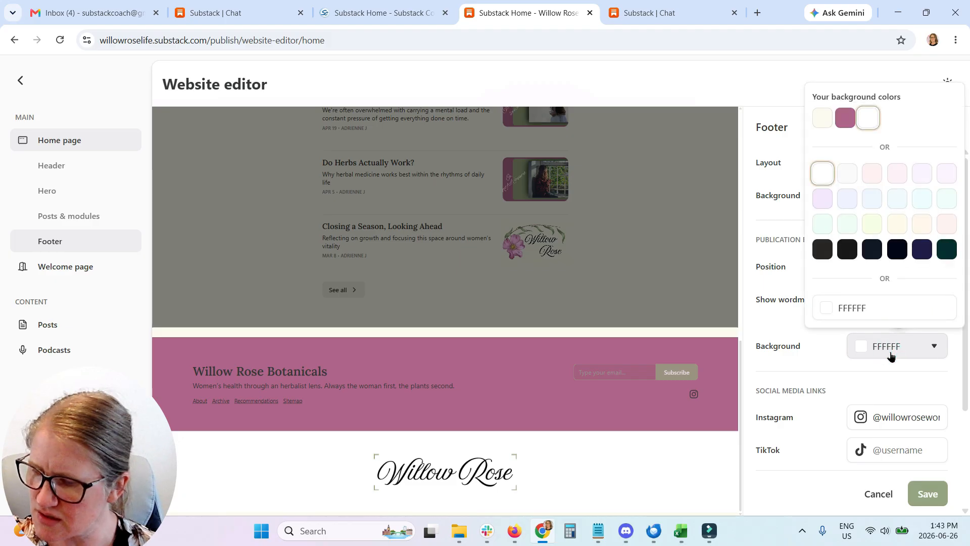
pyautogui.click(888, 311)
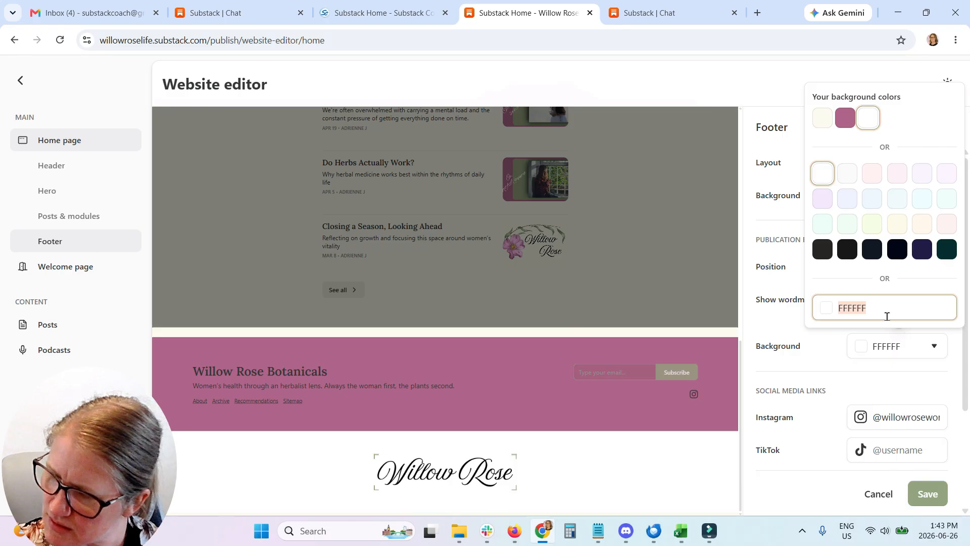
pyautogui.write('D2E6')
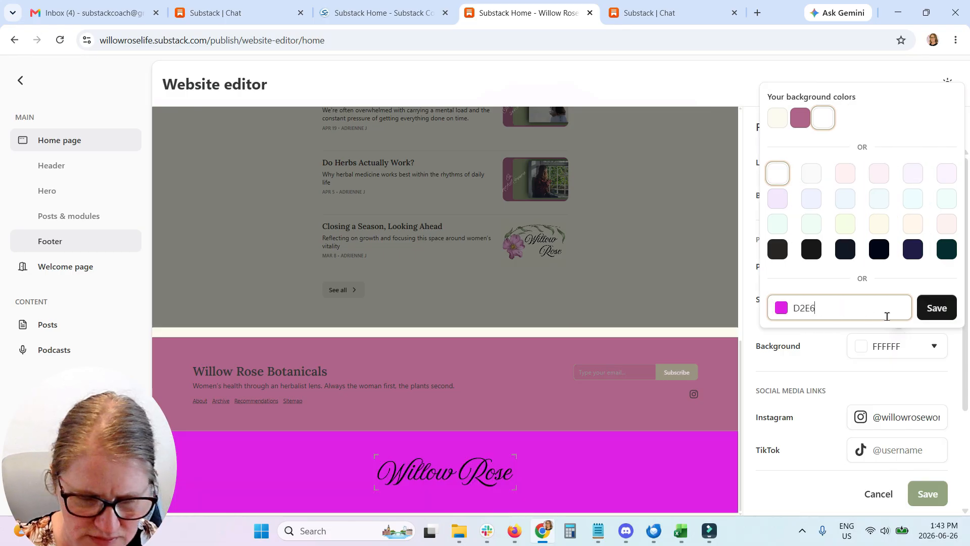
pyautogui.write('C0')
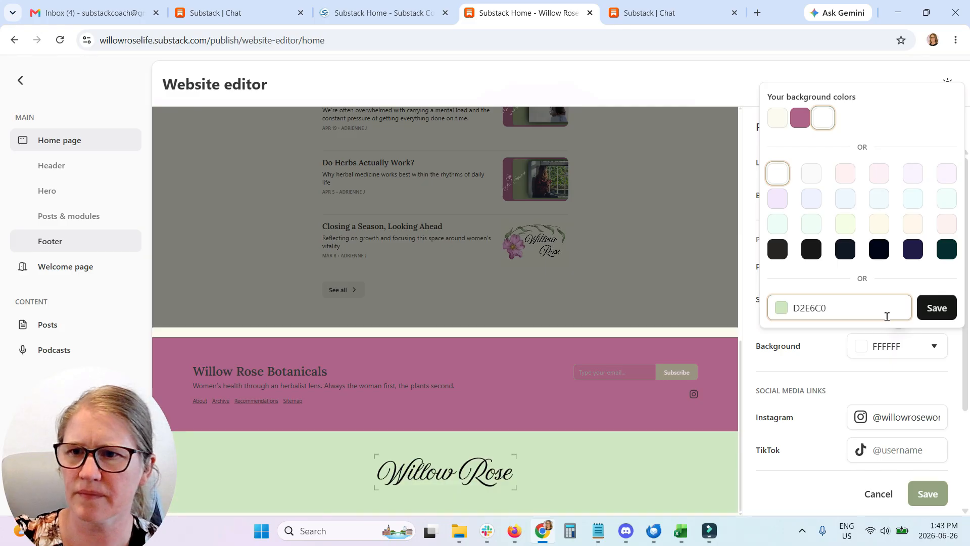
pyautogui.click(937, 309)
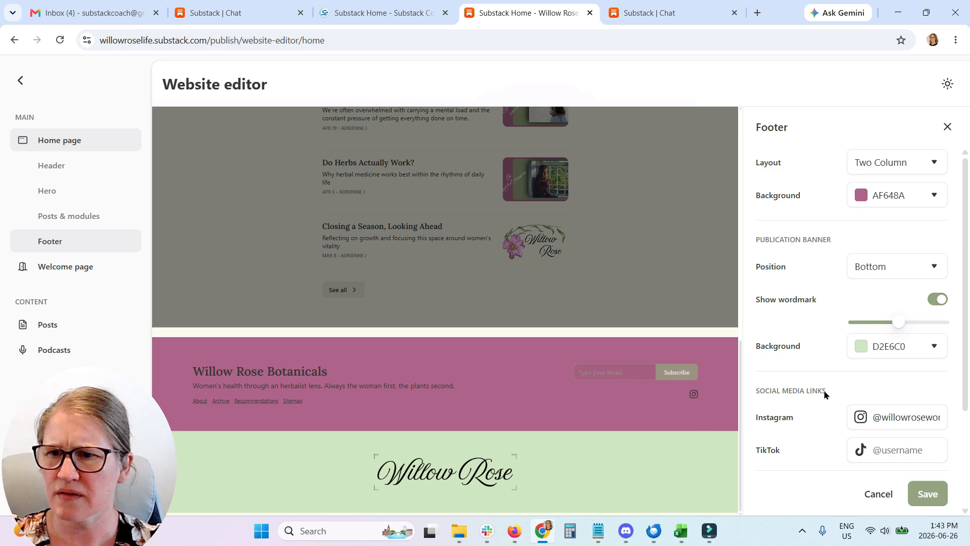
pyautogui.scroll(-3, 817, 433)
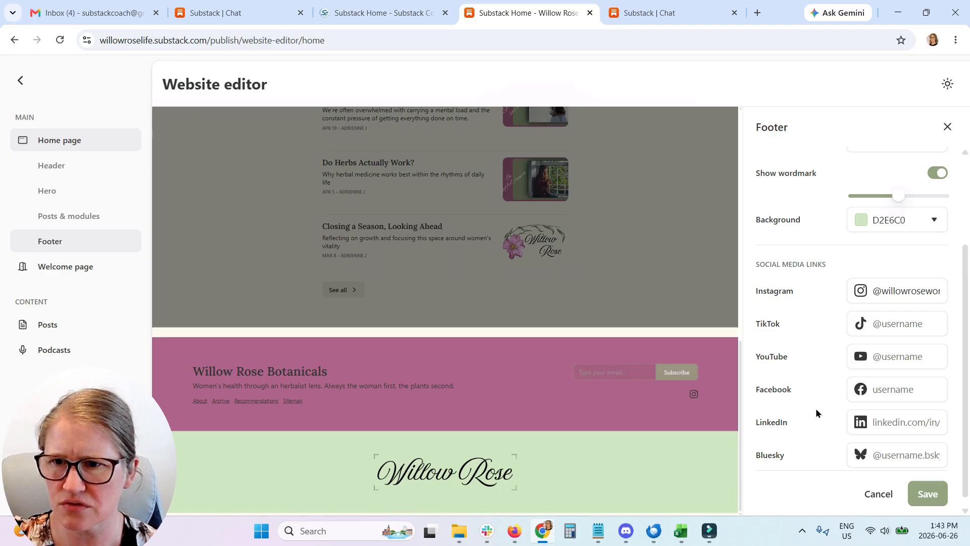
pyautogui.scroll(-1, 834, 424)
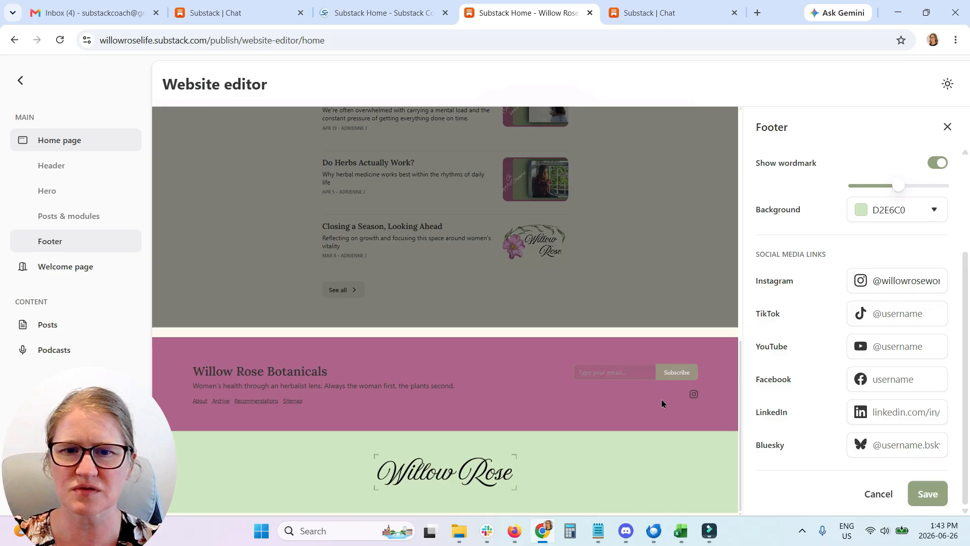
pyautogui.click(941, 497)
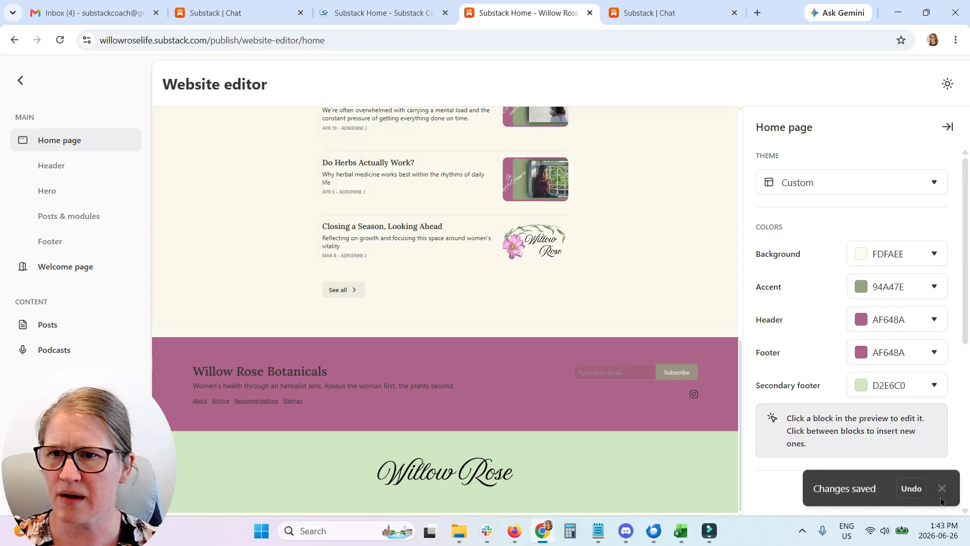
# Review the saved footer with its banner and social link settings, and the Posts & modules block settings.
pyautogui.click(71, 242)
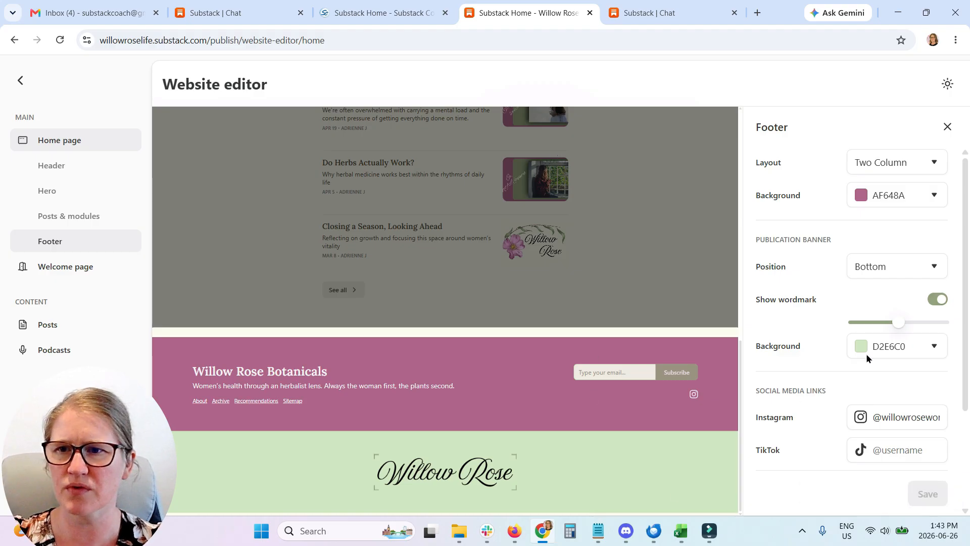
pyautogui.scroll(-3, 823, 457)
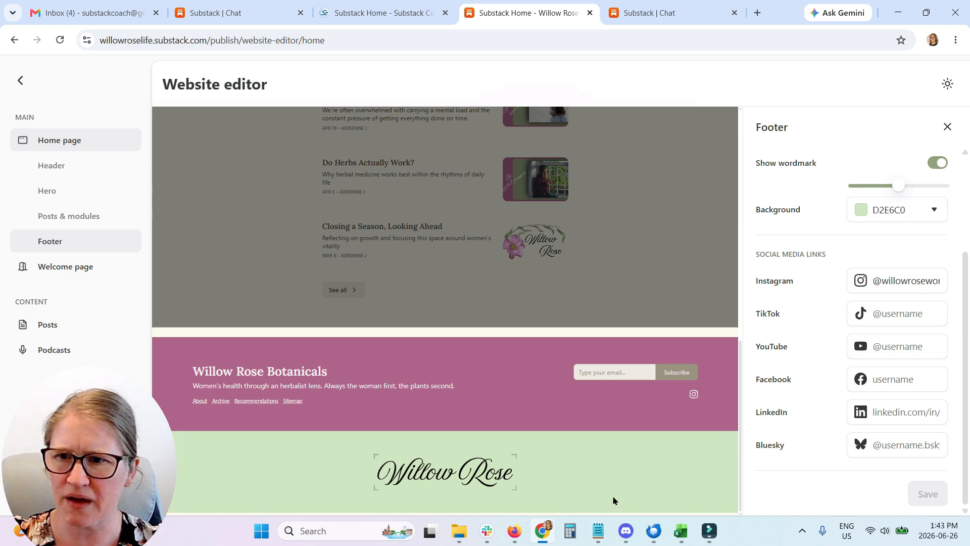
pyautogui.scroll(3, 800, 468)
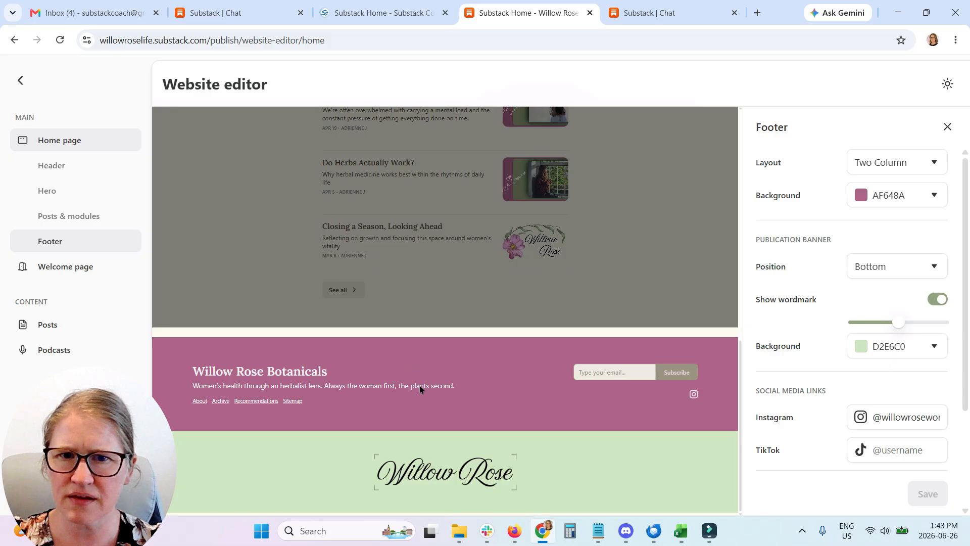
pyautogui.scroll(10, 420, 388)
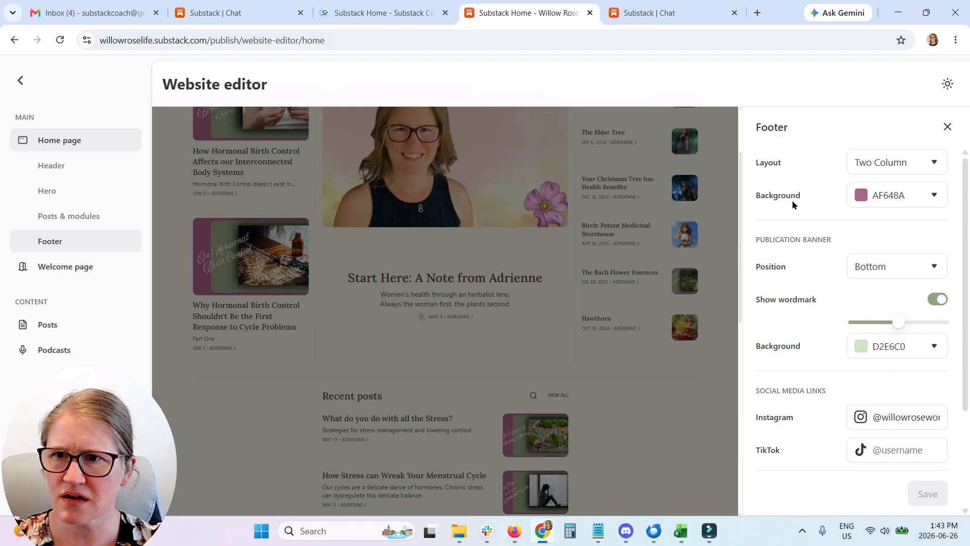
pyautogui.click(71, 216)
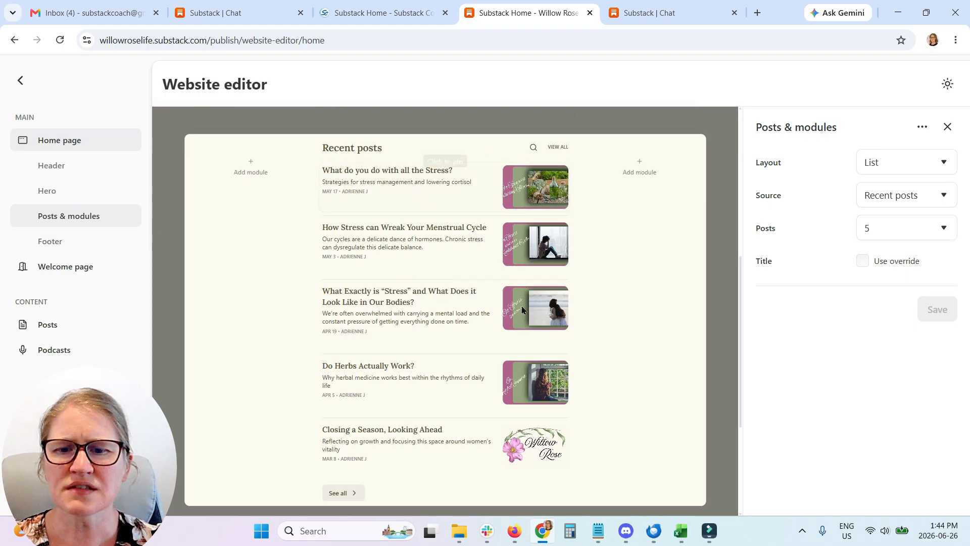
pyautogui.scroll(-1, 478, 427)
pyautogui.scroll(3, 477, 427)
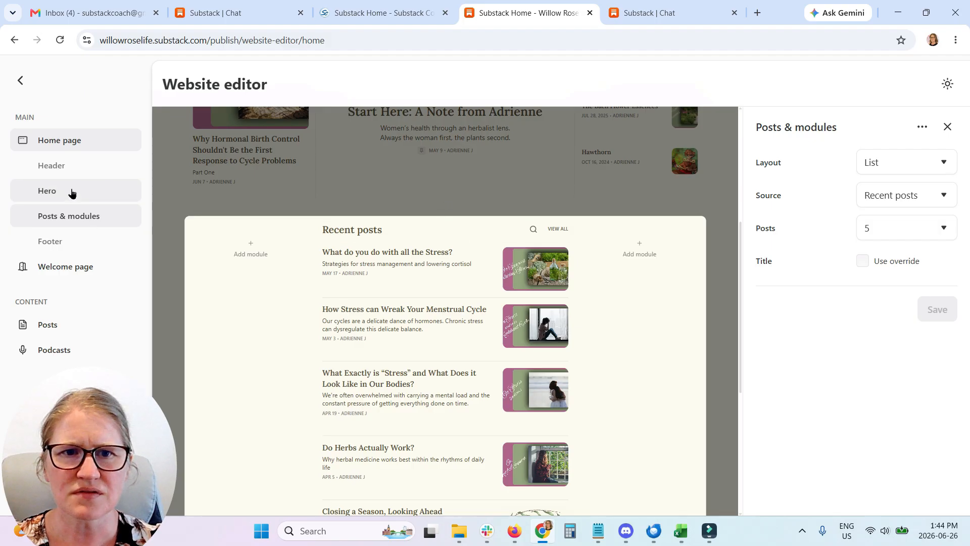
# Insert a Feature block between the hero and Recent posts, source its posts from the Stress Resilience tag, and save it.
pyautogui.click(52, 144)
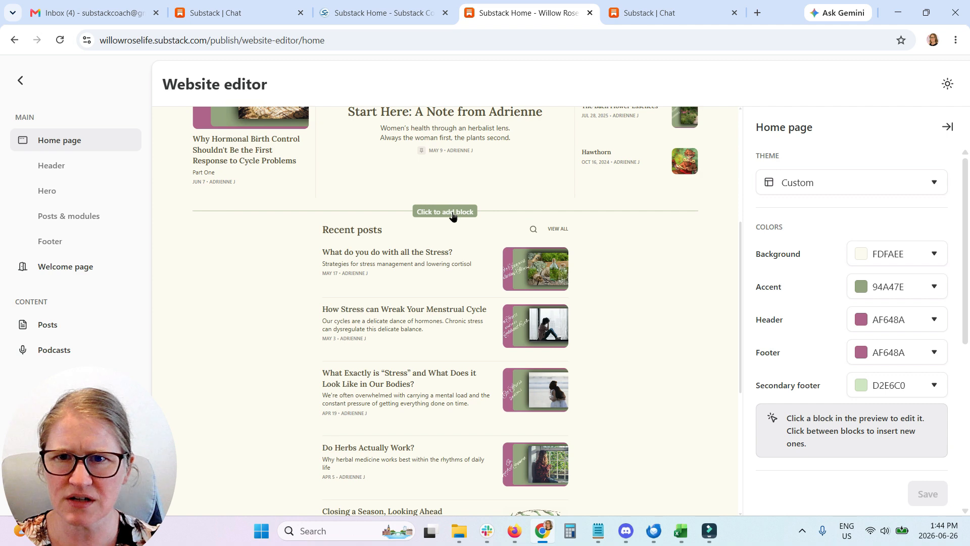
pyautogui.click(453, 212)
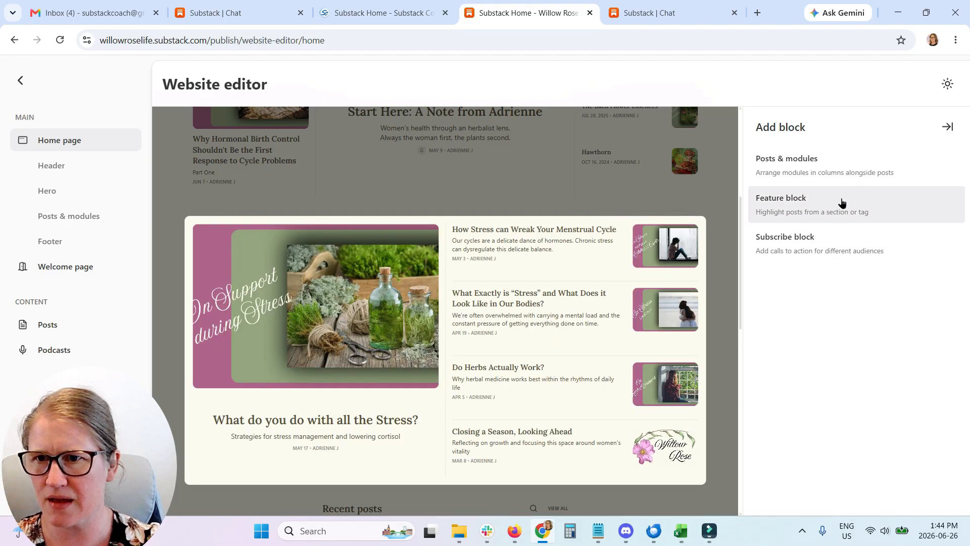
pyautogui.click(842, 201)
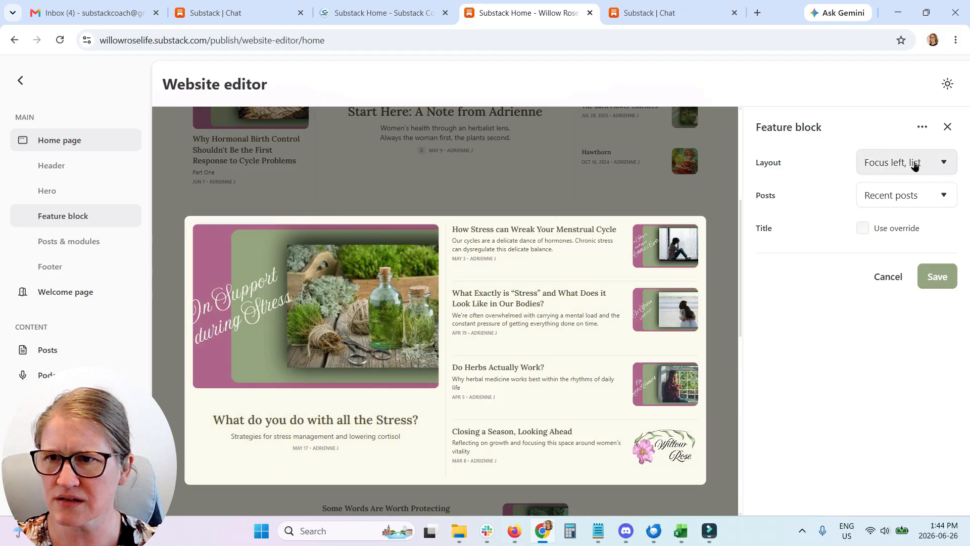
pyautogui.click(907, 196)
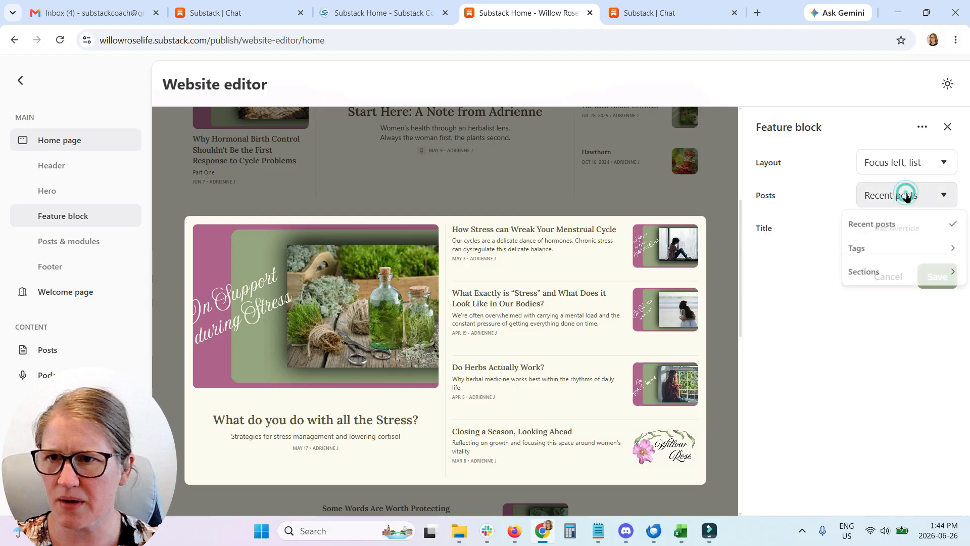
pyautogui.click(912, 247)
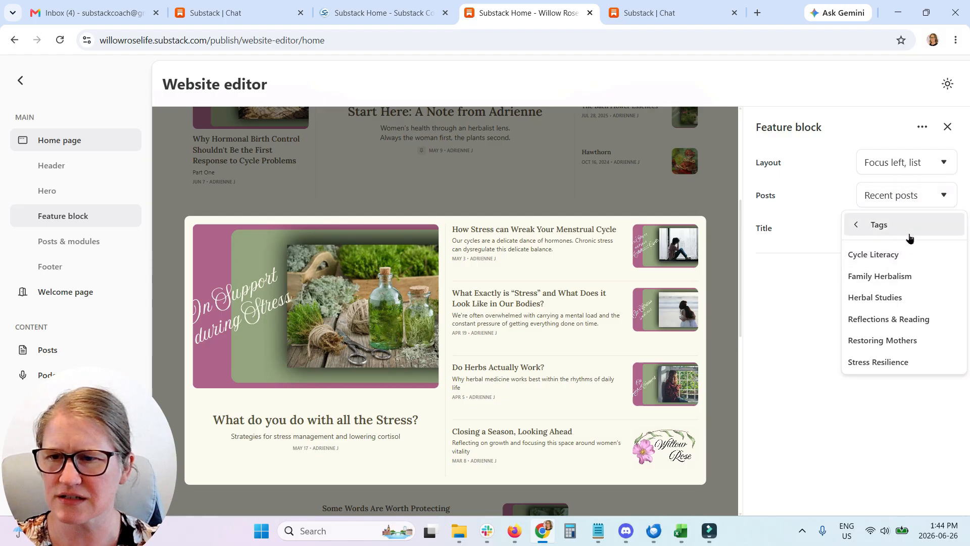
pyautogui.click(894, 361)
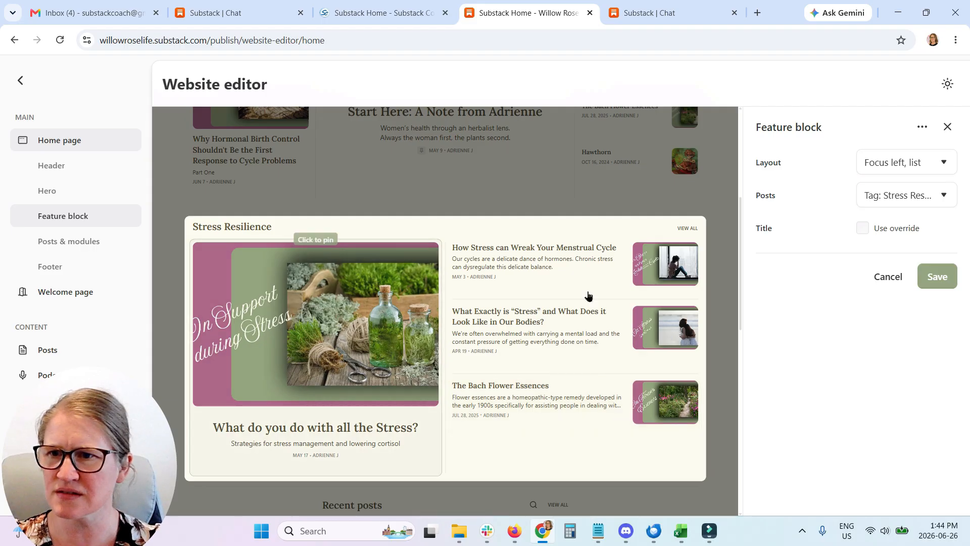
pyautogui.click(946, 275)
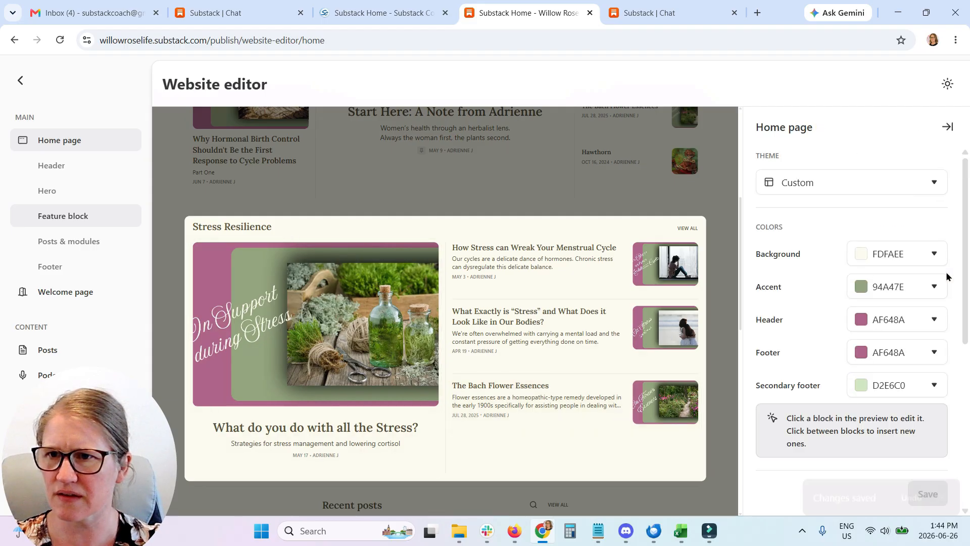
# Remove the Recent posts block from the home page.
pyautogui.scroll(-1, 382, 216)
pyautogui.scroll(-1, 382, 216)
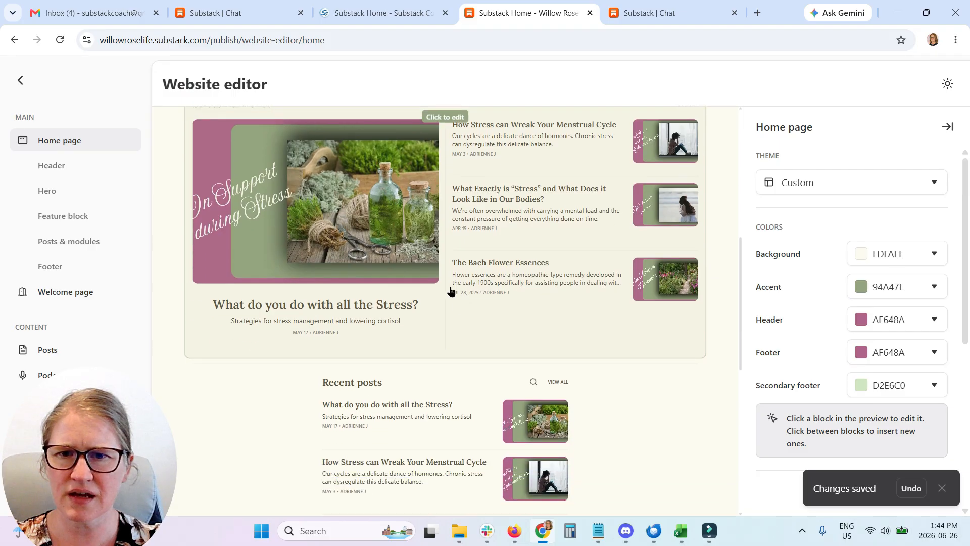
pyautogui.click(440, 406)
pyautogui.click(923, 127)
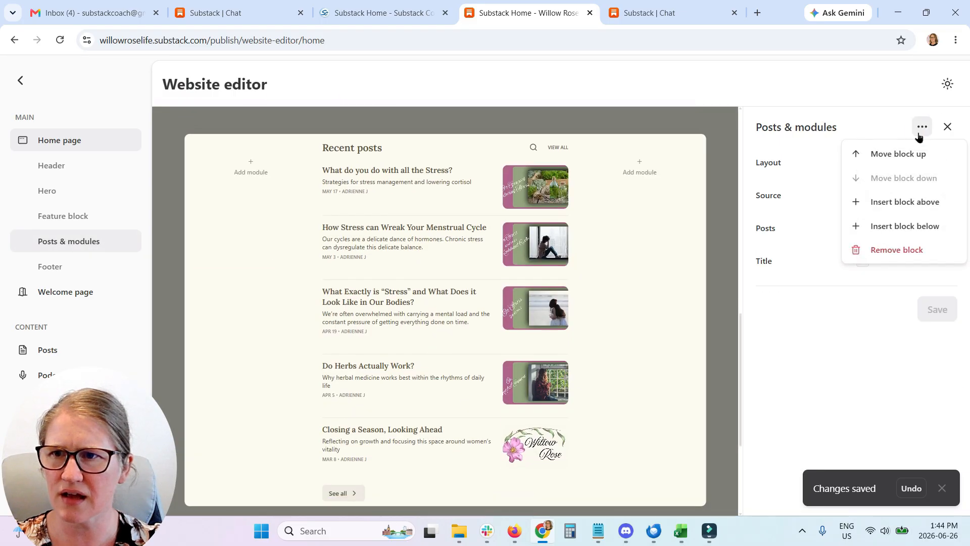
pyautogui.click(909, 251)
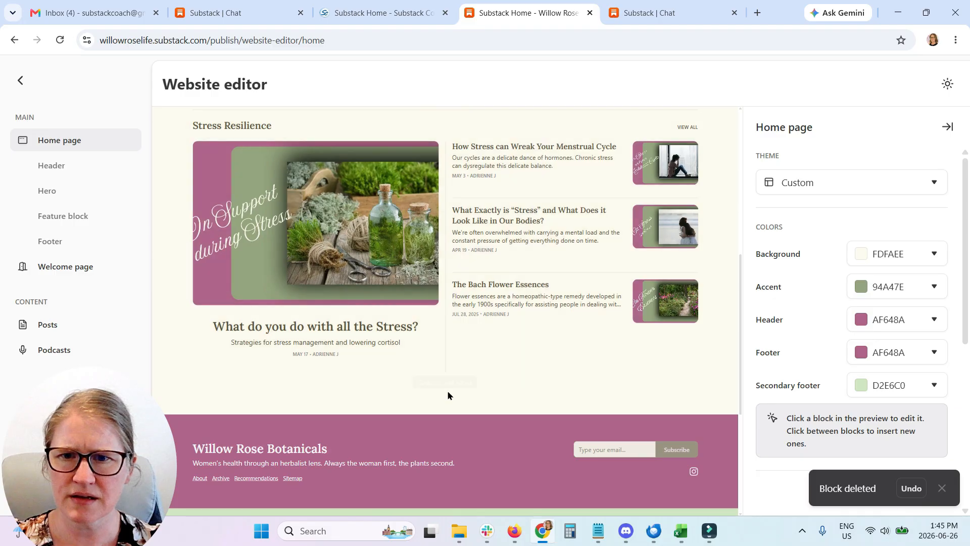
# Insert a Subscribe block between the Stress Resilience feature and the footer, and set its background to D2E6C0.
pyautogui.click(448, 387)
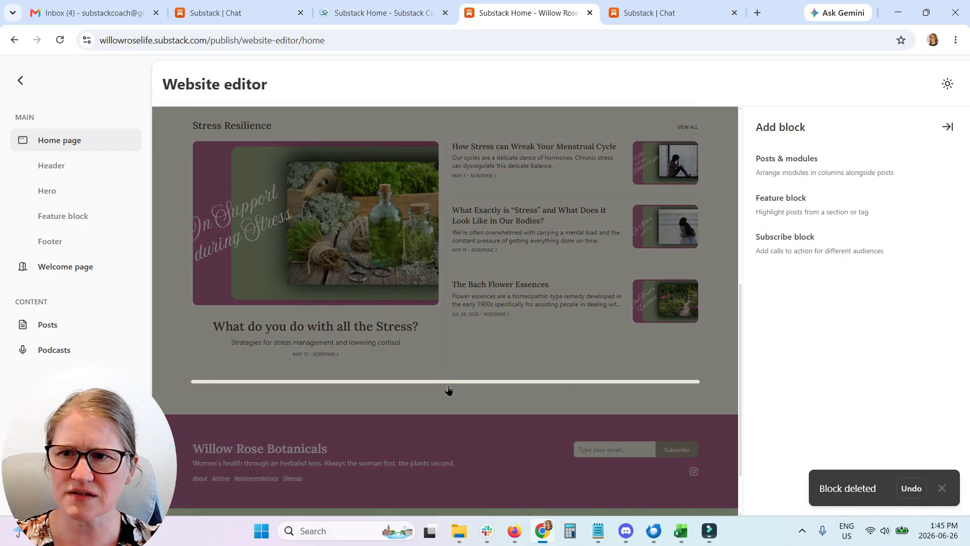
pyautogui.click(797, 239)
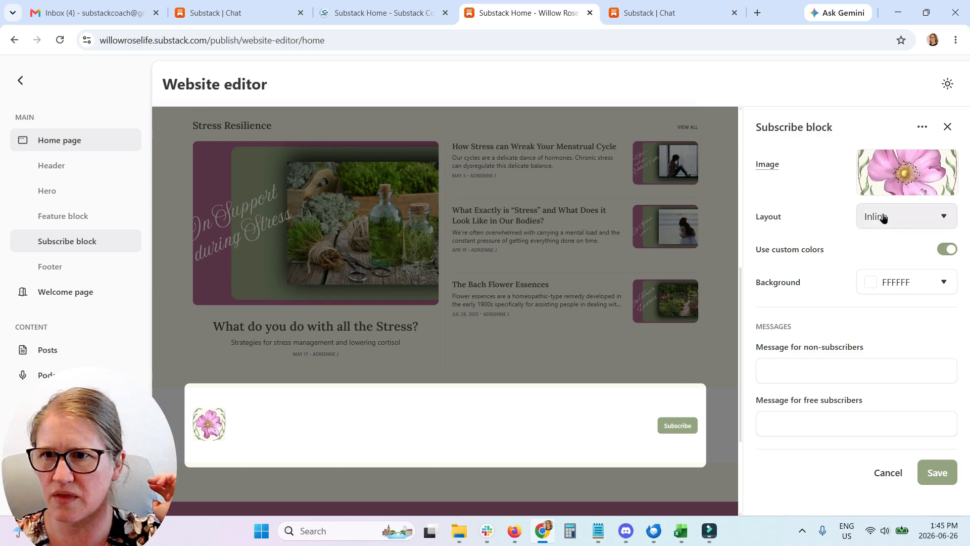
pyautogui.click(907, 282)
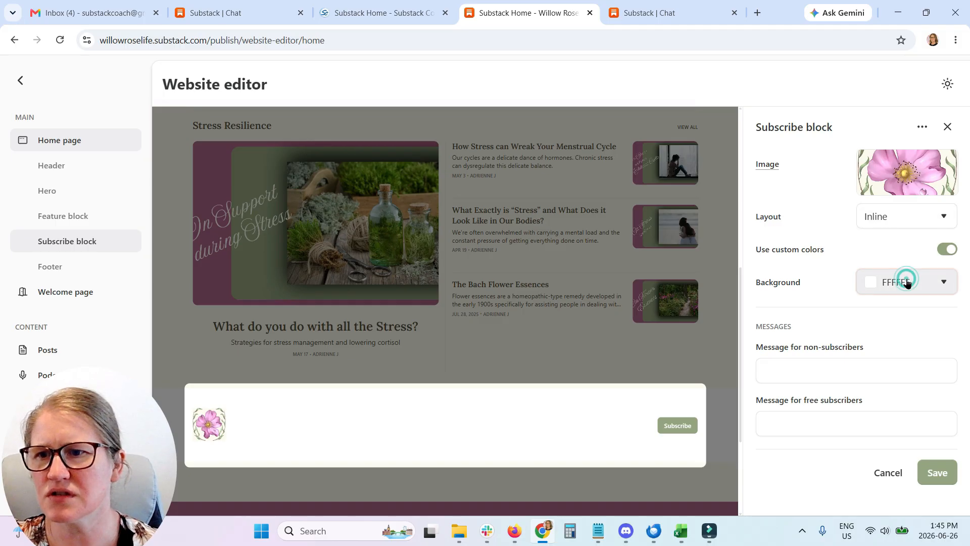
pyautogui.click(869, 335)
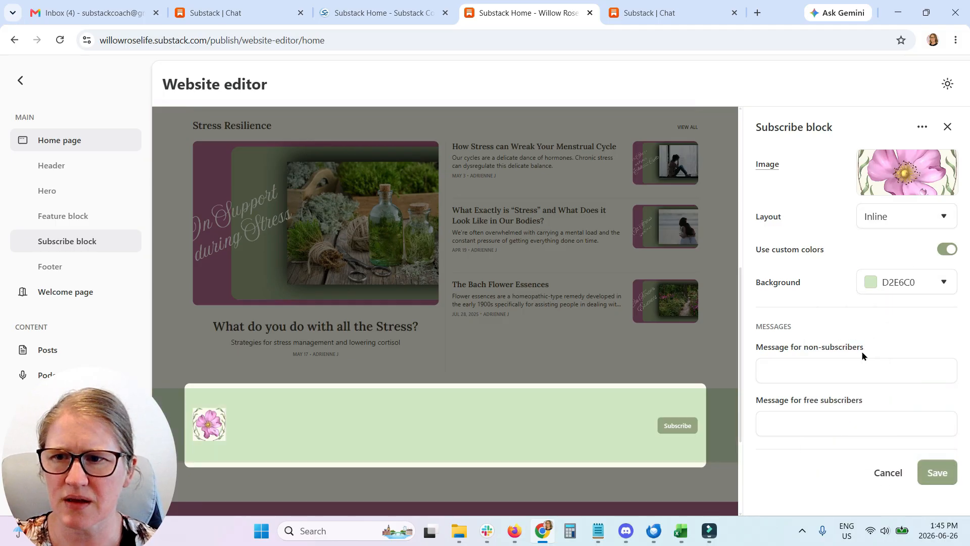
# Enter "Subscribe to receive Essays on Health and Herbs" for non-subscribers and "Thank You for Subscribing" for free subscribers, and save the Subscribe block.
pyautogui.click(790, 369)
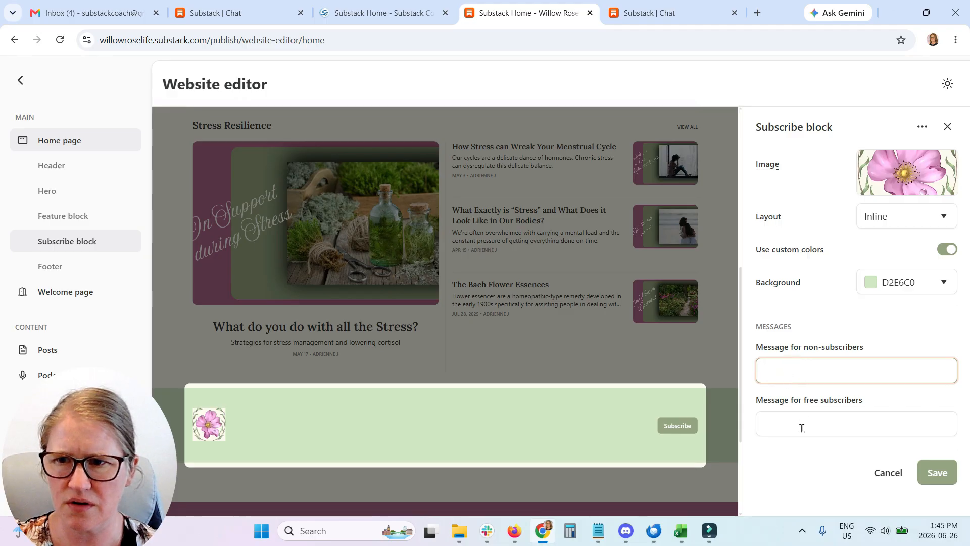
pyautogui.click(821, 423)
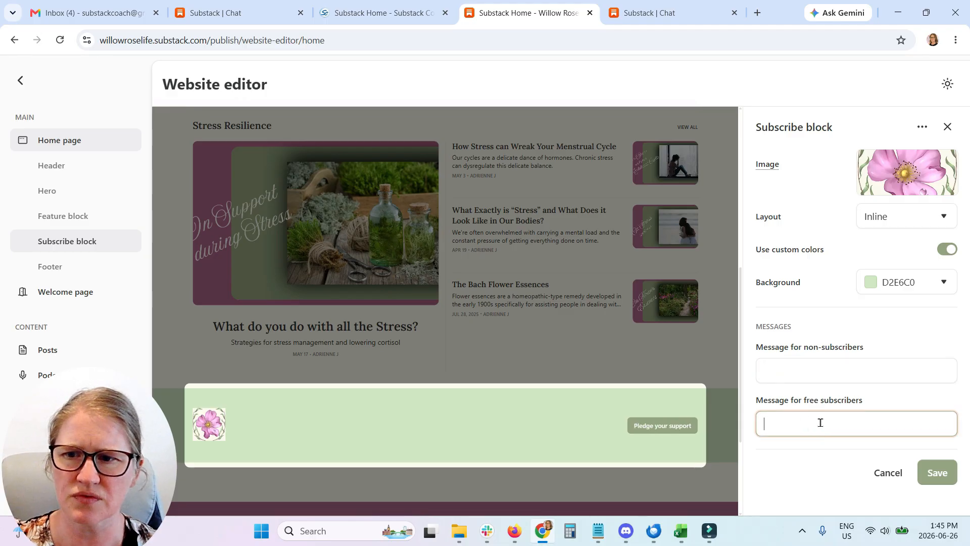
pyautogui.click(816, 365)
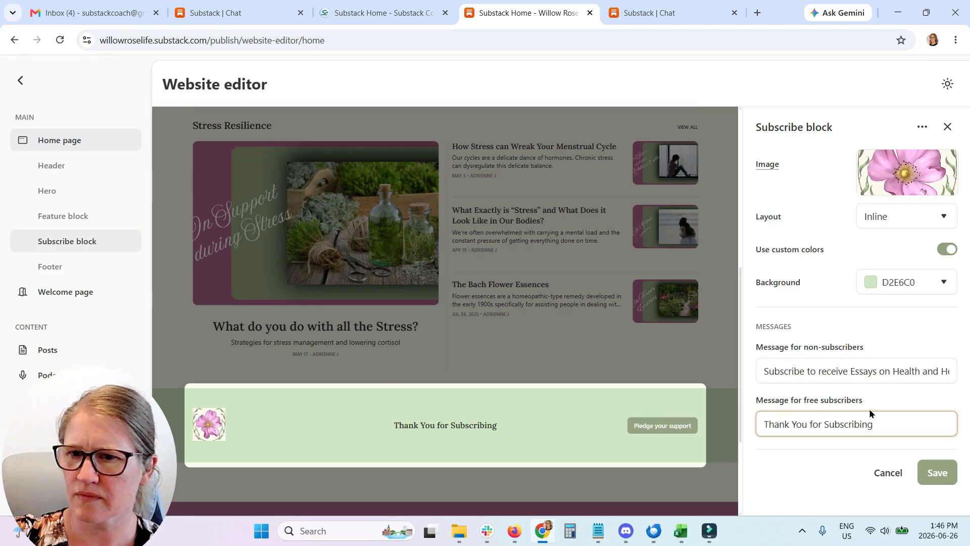
pyautogui.click(927, 465)
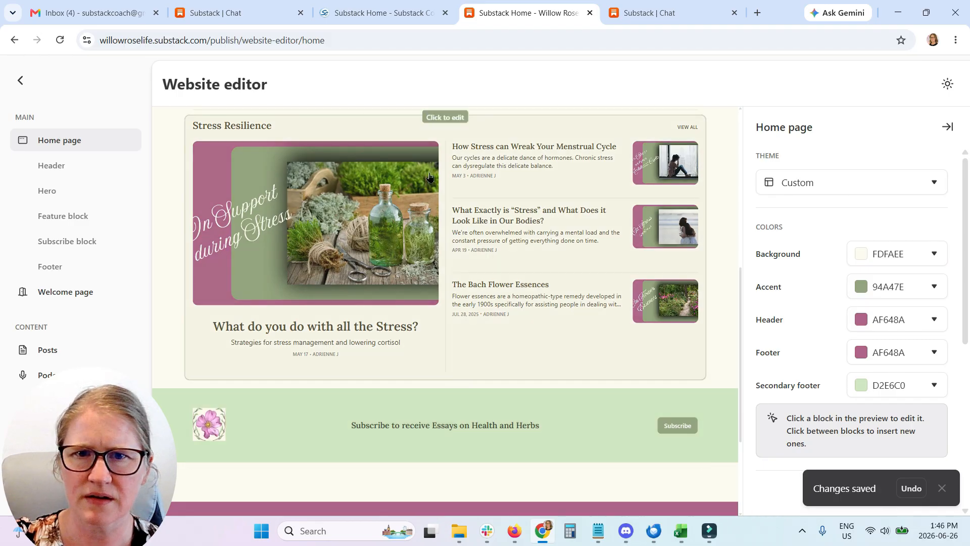
# Insert a Posts & modules block below the Subscribe block as a 1-row Grid sourced from the Family Herbalism tag.
pyautogui.scroll(2, 495, 323)
pyautogui.scroll(-2, 571, 374)
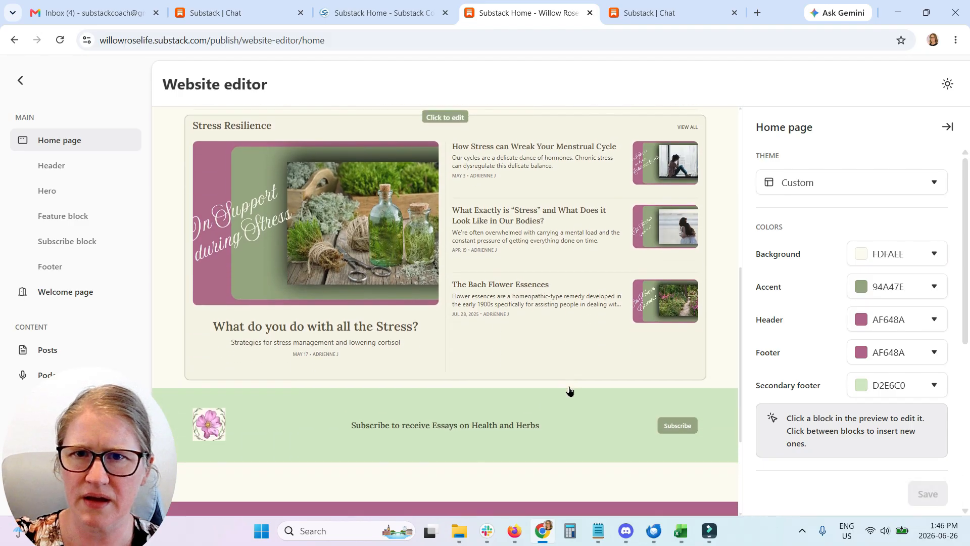
pyautogui.scroll(-1, 571, 422)
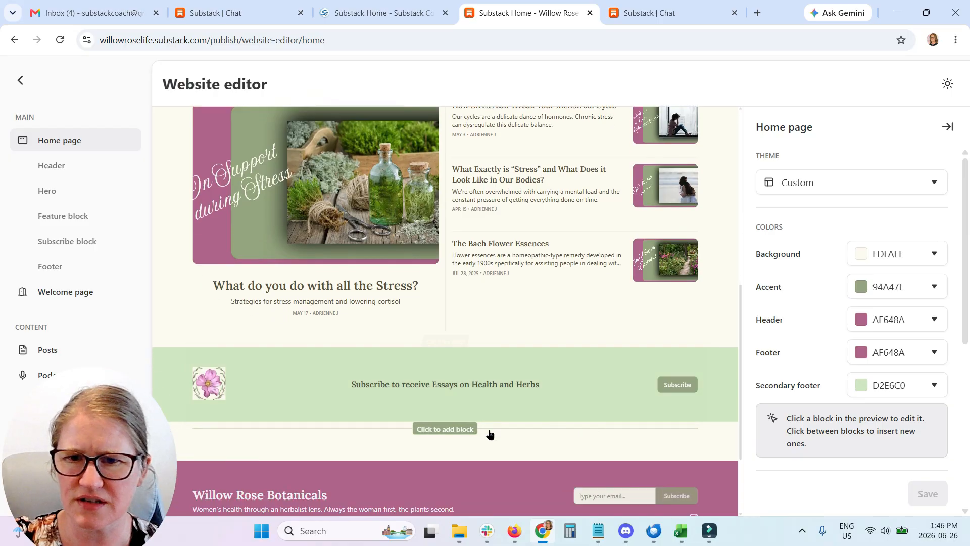
pyautogui.click(460, 430)
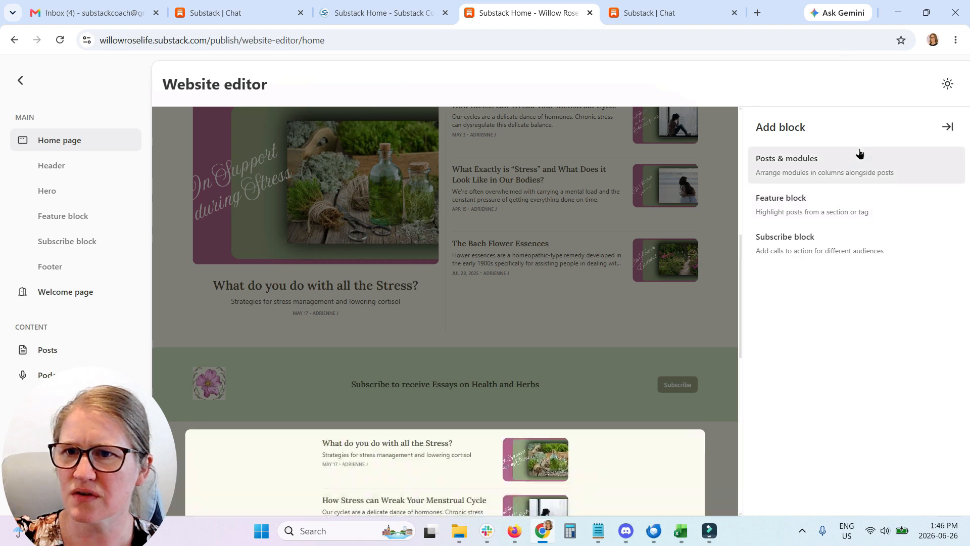
pyautogui.click(836, 169)
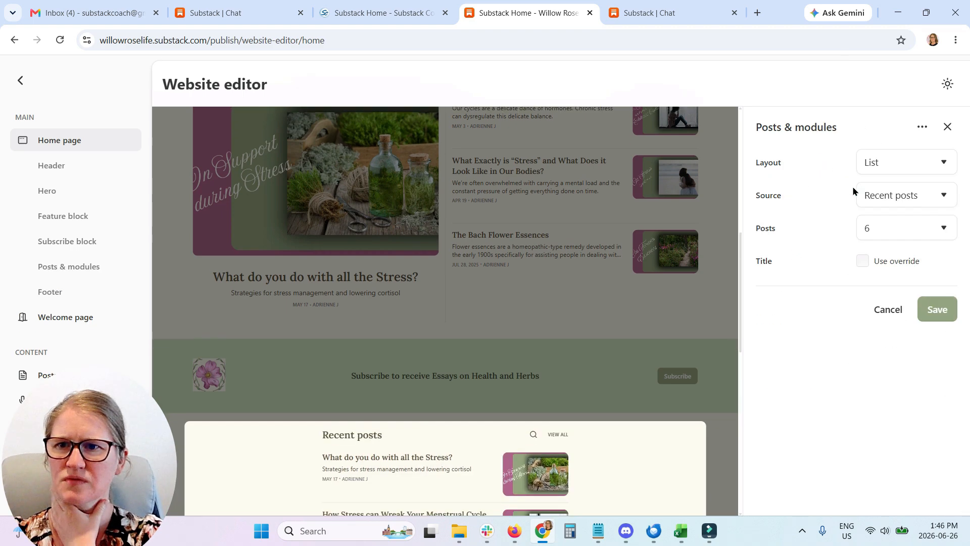
pyautogui.click(885, 164)
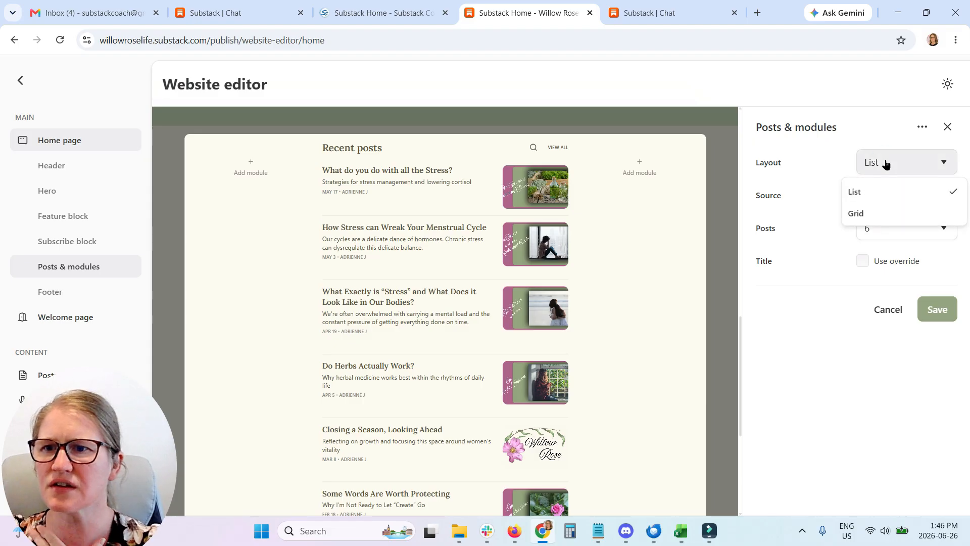
pyautogui.click(893, 218)
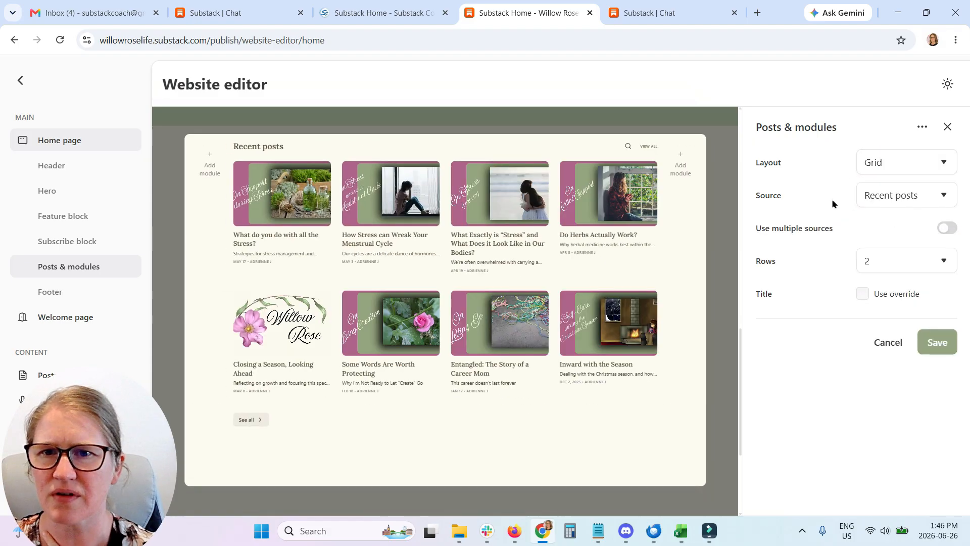
pyautogui.click(902, 261)
pyautogui.click(886, 289)
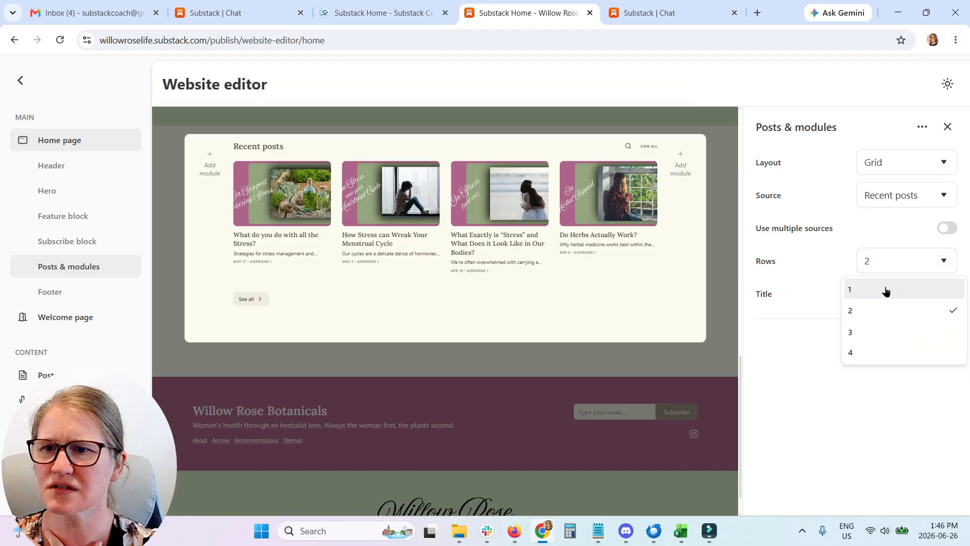
pyautogui.click(886, 196)
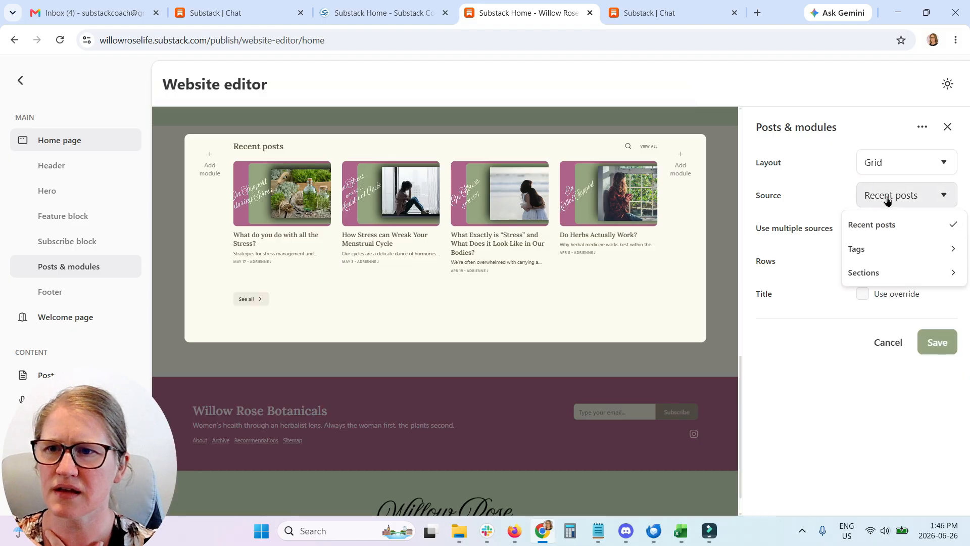
pyautogui.click(949, 254)
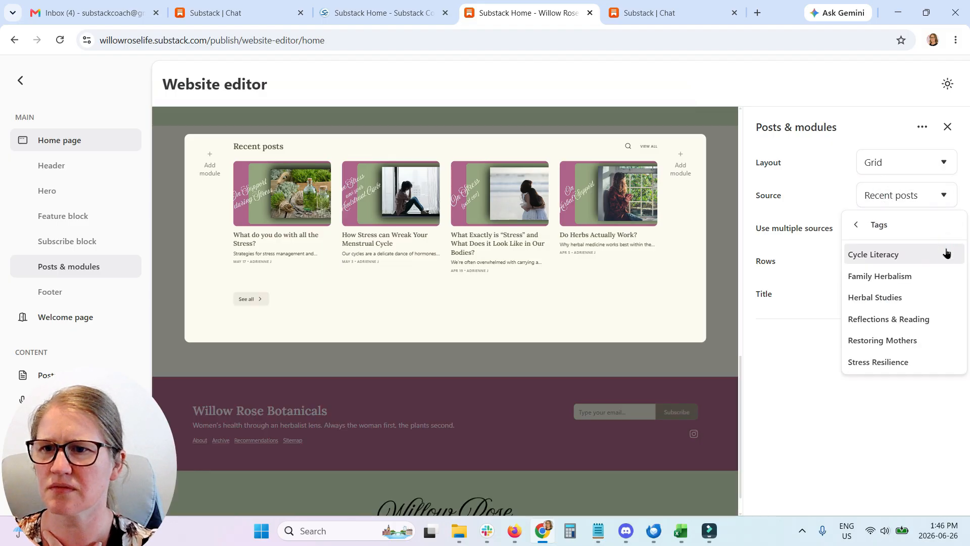
pyautogui.click(947, 274)
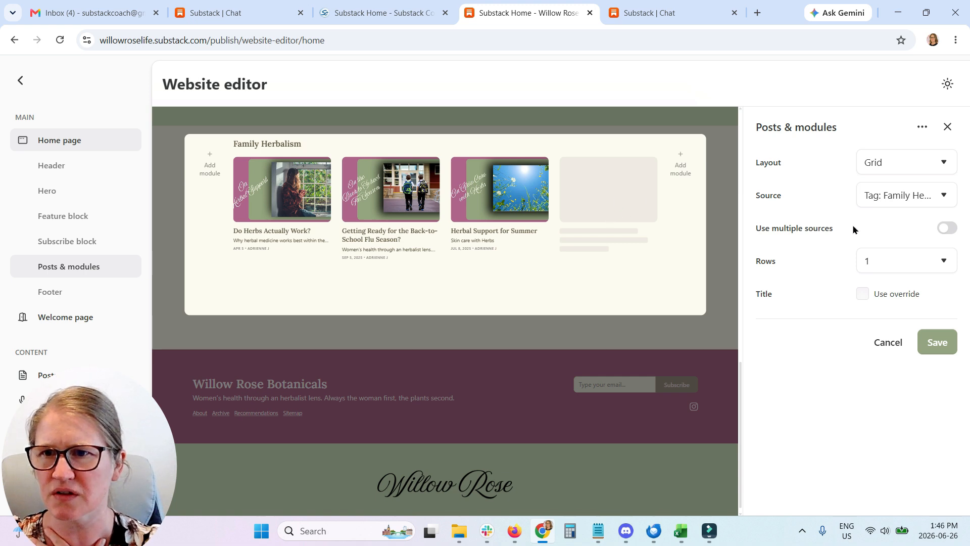
# Add a Links module to the right of the Family Herbalism grid and save the block.
pyautogui.click(687, 169)
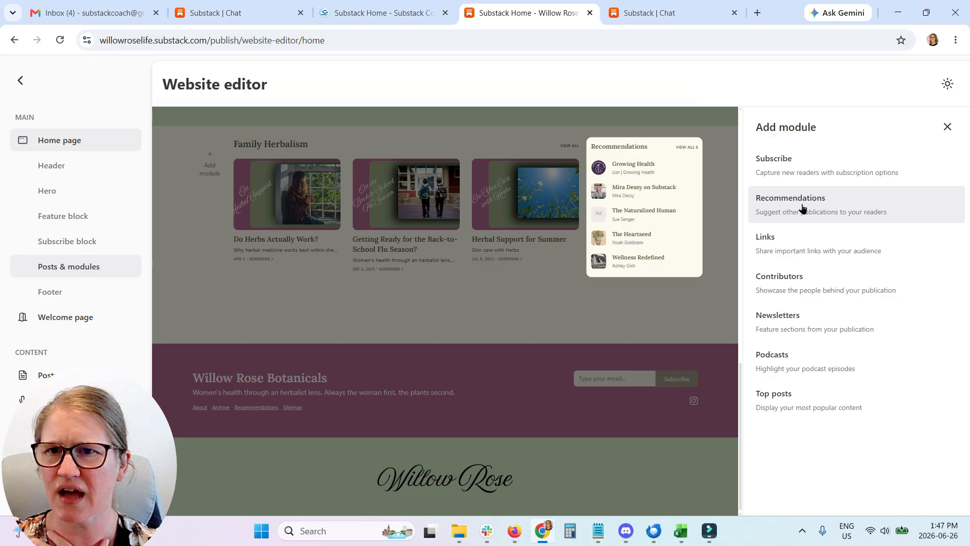
pyautogui.click(812, 244)
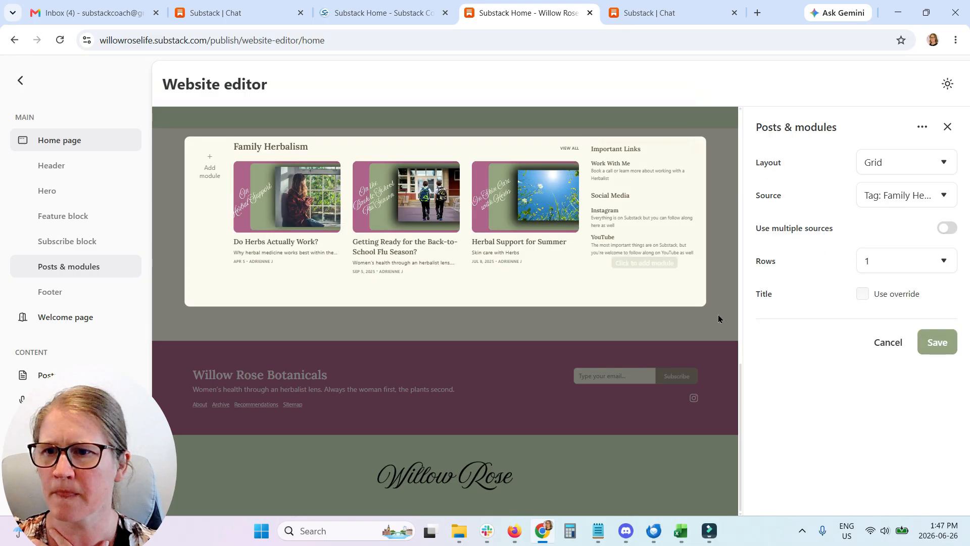
pyautogui.click(940, 344)
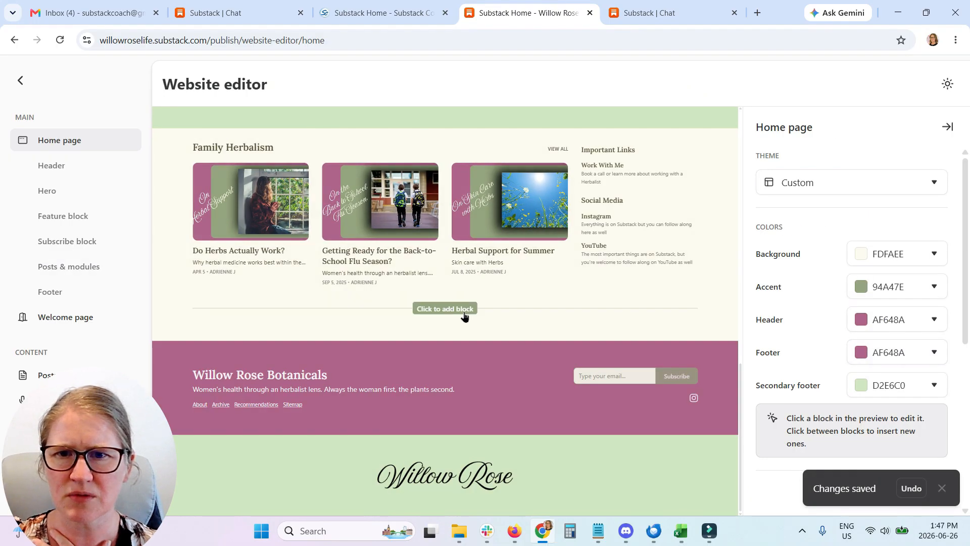
# Insert another Posts & modules block below Family Herbalism as a 1-row Grid sourced from the Restoring Mothers tag.
pyautogui.click(462, 316)
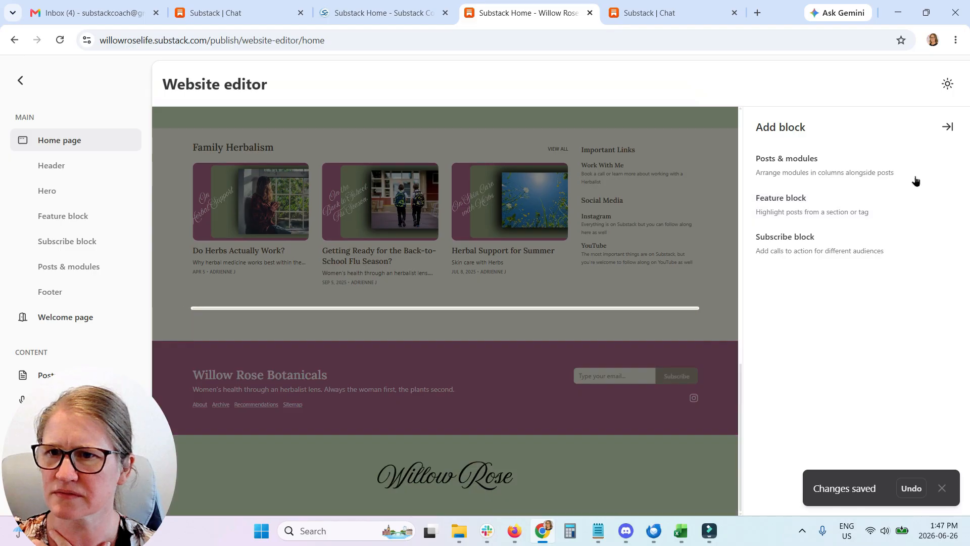
pyautogui.click(828, 167)
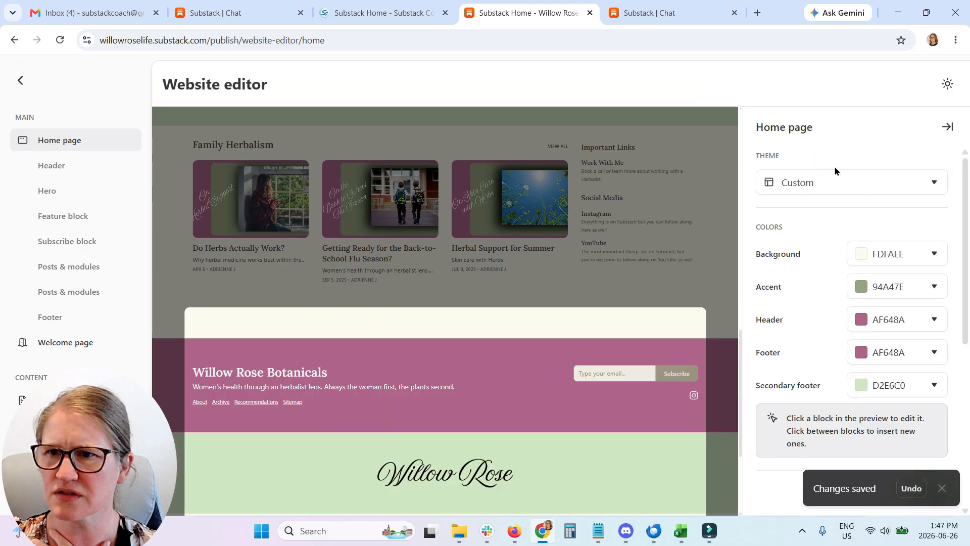
pyautogui.click(898, 170)
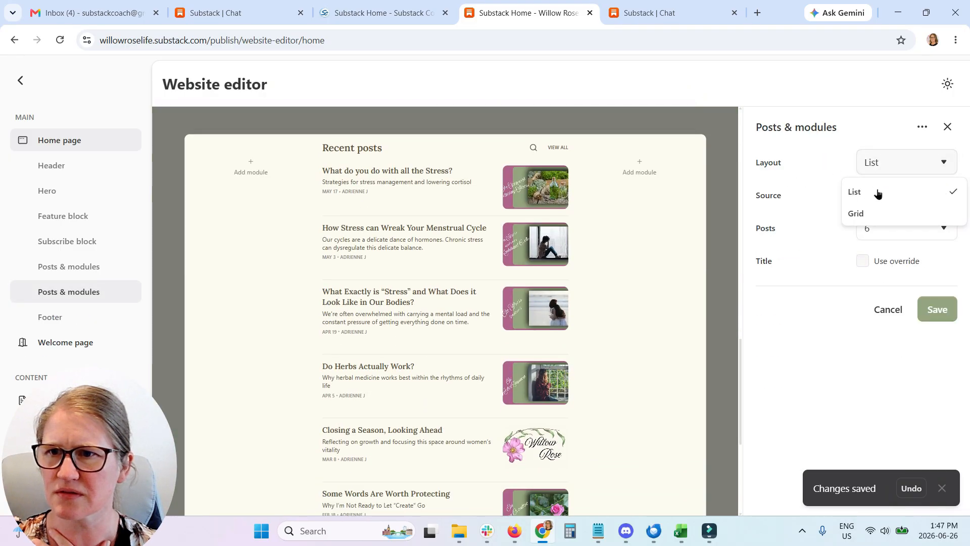
pyautogui.click(880, 215)
pyautogui.click(893, 200)
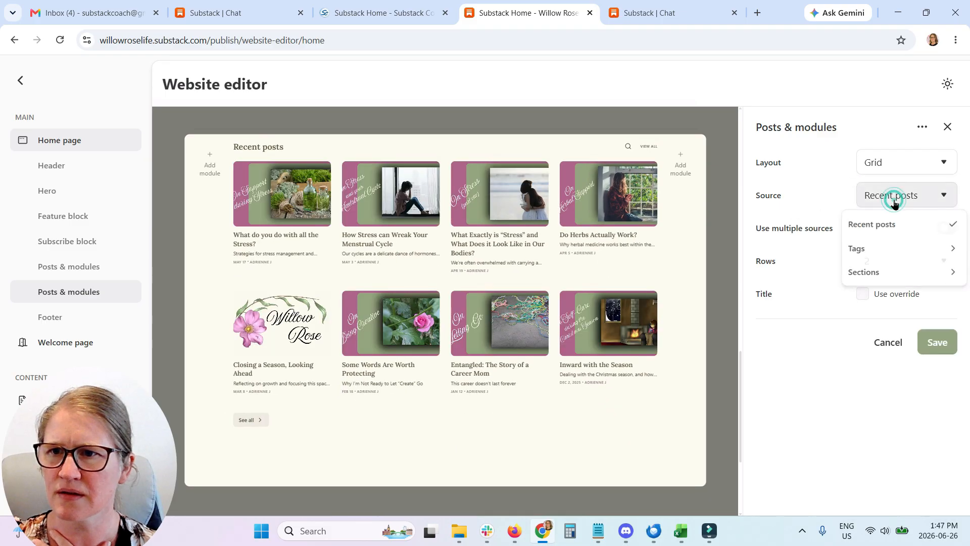
pyautogui.click(900, 248)
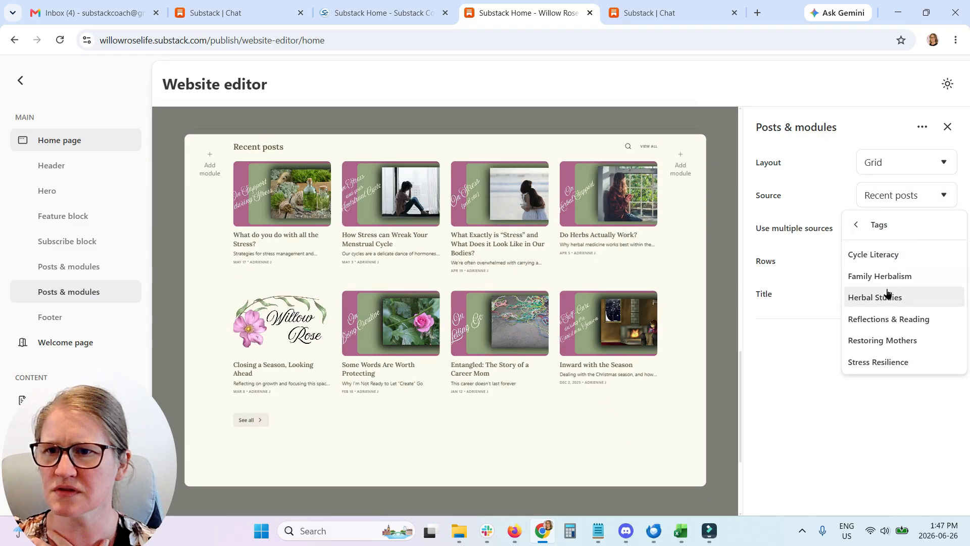
pyautogui.click(888, 341)
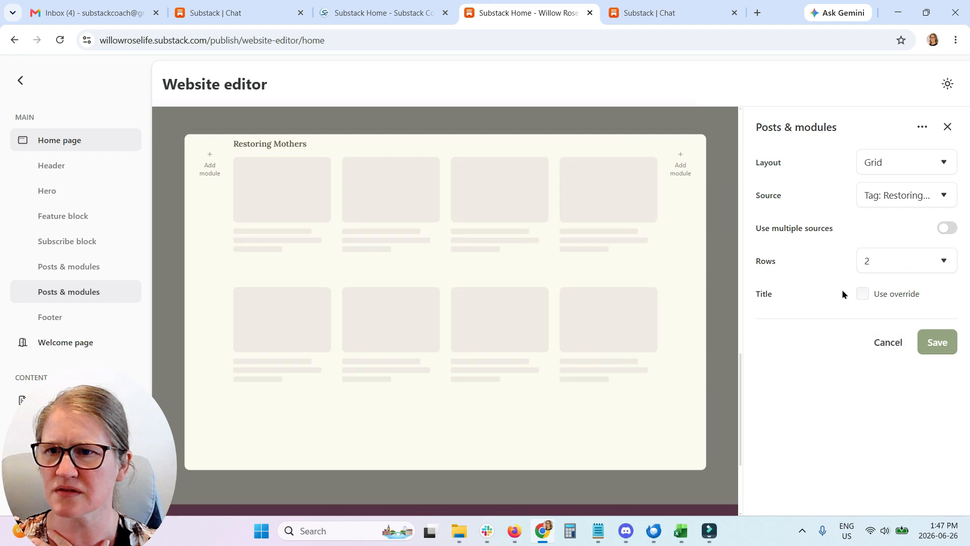
pyautogui.click(934, 262)
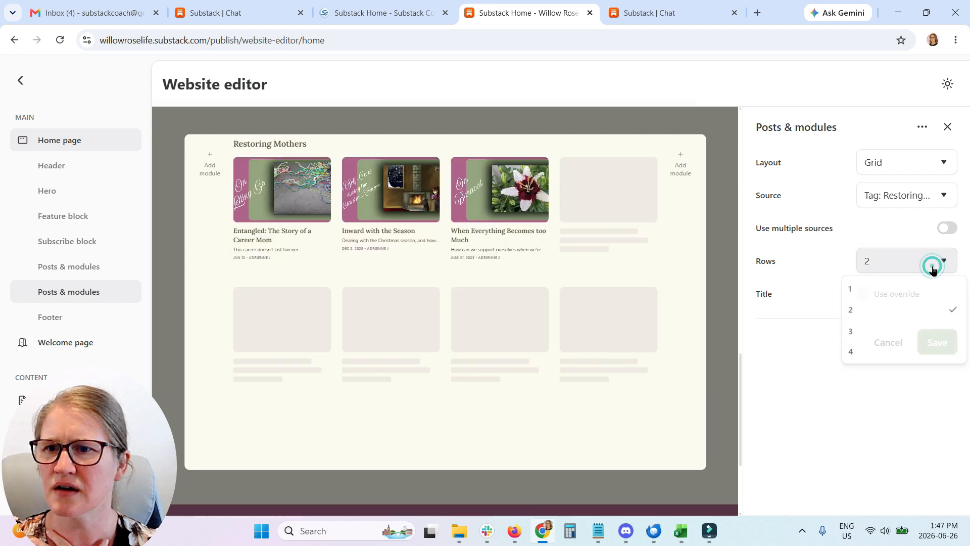
pyautogui.click(925, 288)
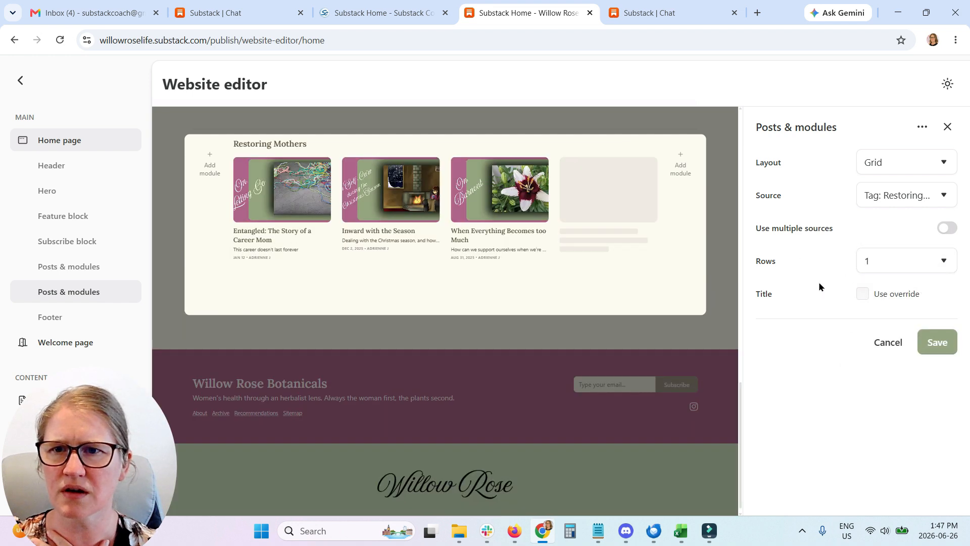
# Add a Recommendations module to the right of the Restoring Mothers grid and save the block.
pyautogui.click(685, 169)
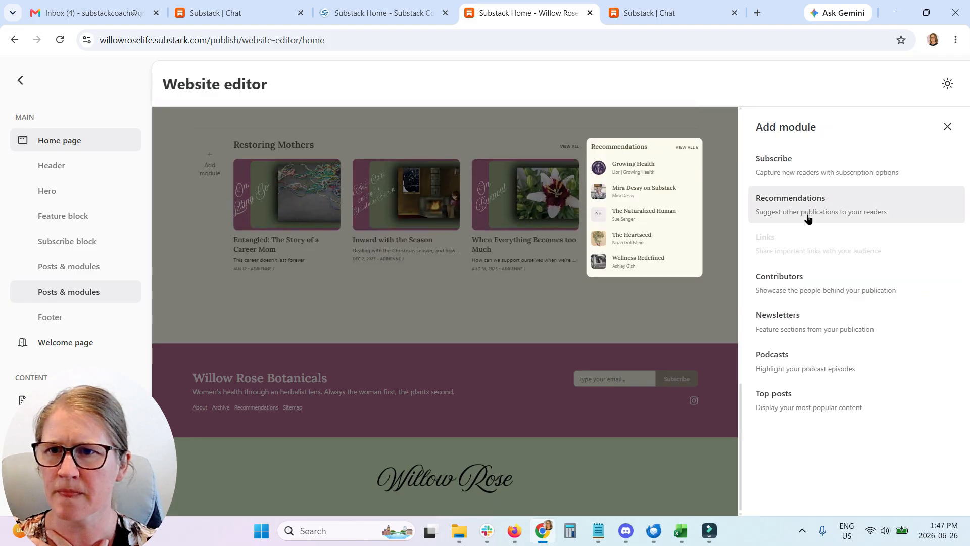
pyautogui.click(807, 214)
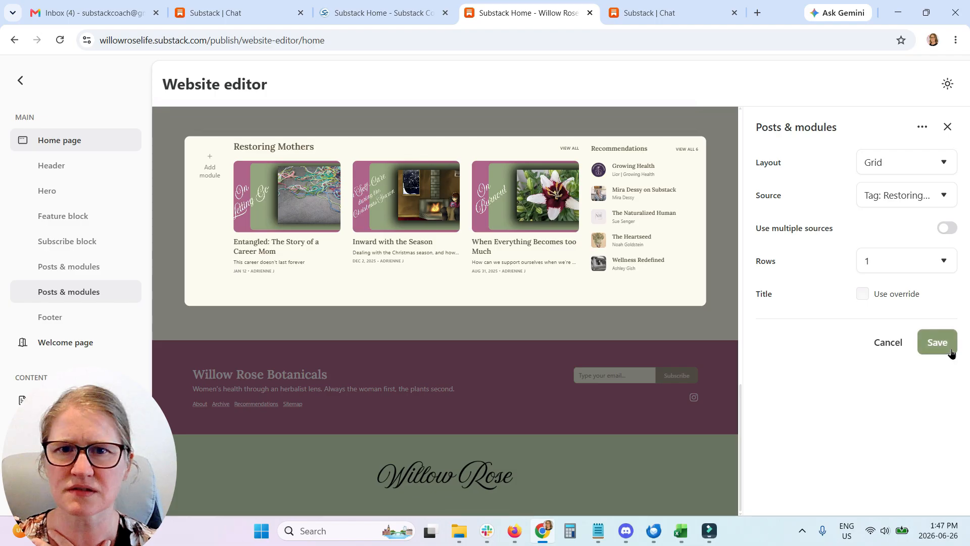
pyautogui.click(938, 342)
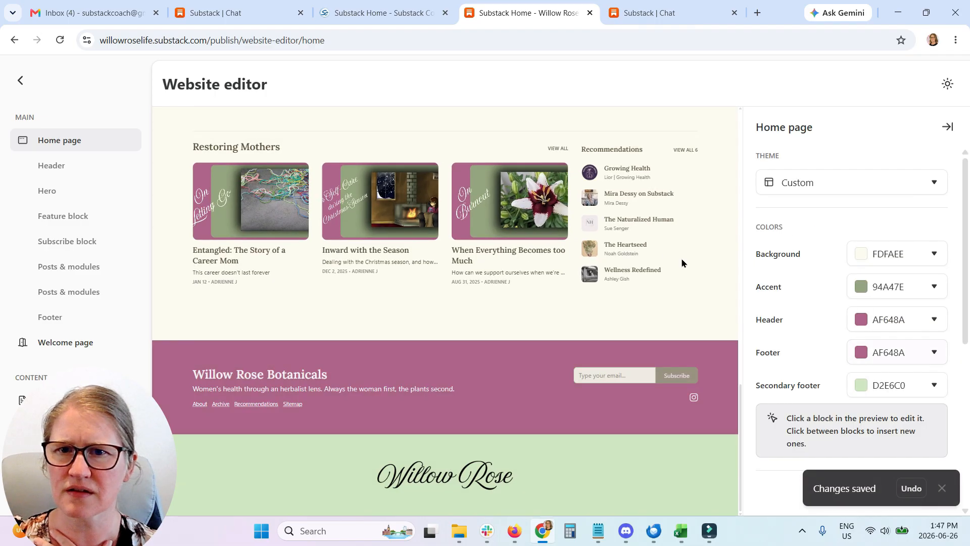
# Insert a Feature block below the Restoring Mothers block, with its posts sourced from the Reflections & Reading tag.
pyautogui.scroll(5, 706, 275)
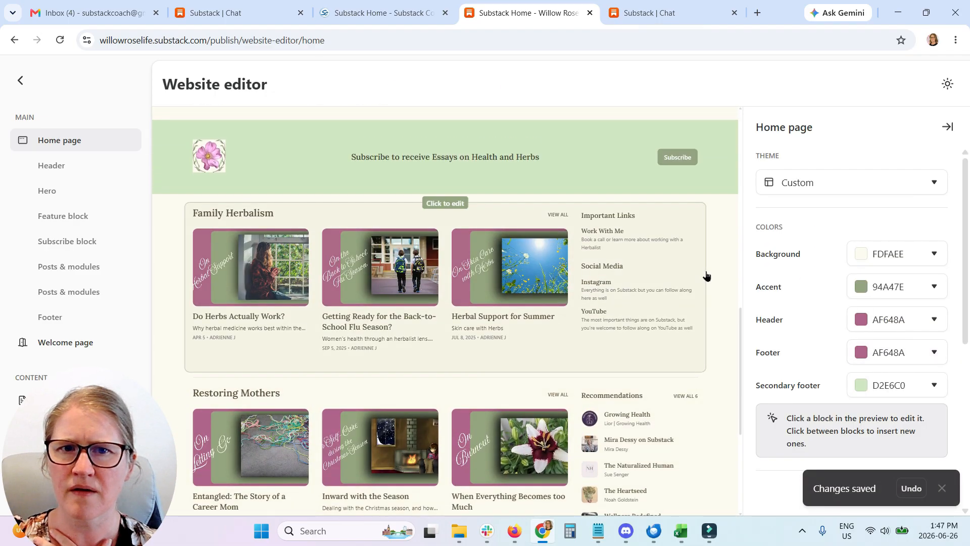
pyautogui.scroll(-5, 706, 275)
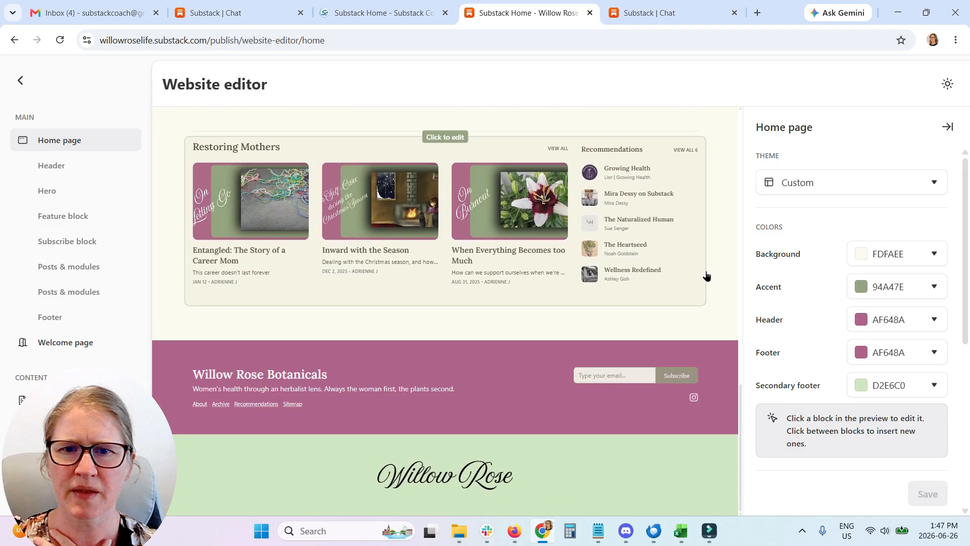
pyautogui.click(448, 309)
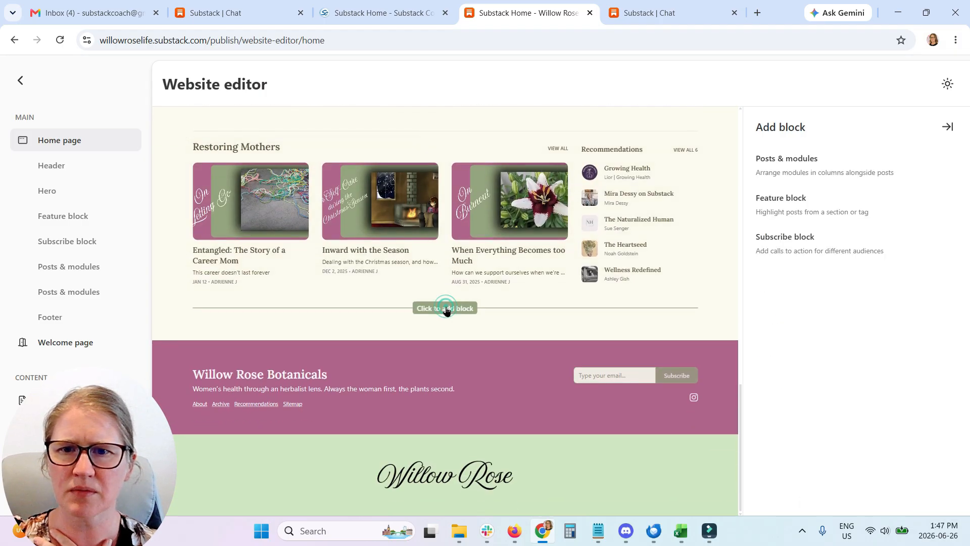
pyautogui.click(852, 205)
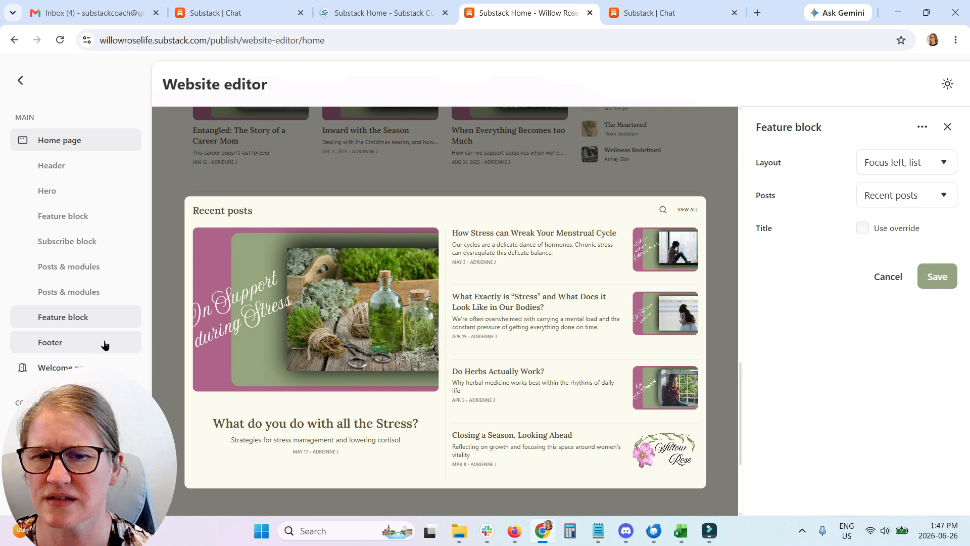
pyautogui.click(890, 162)
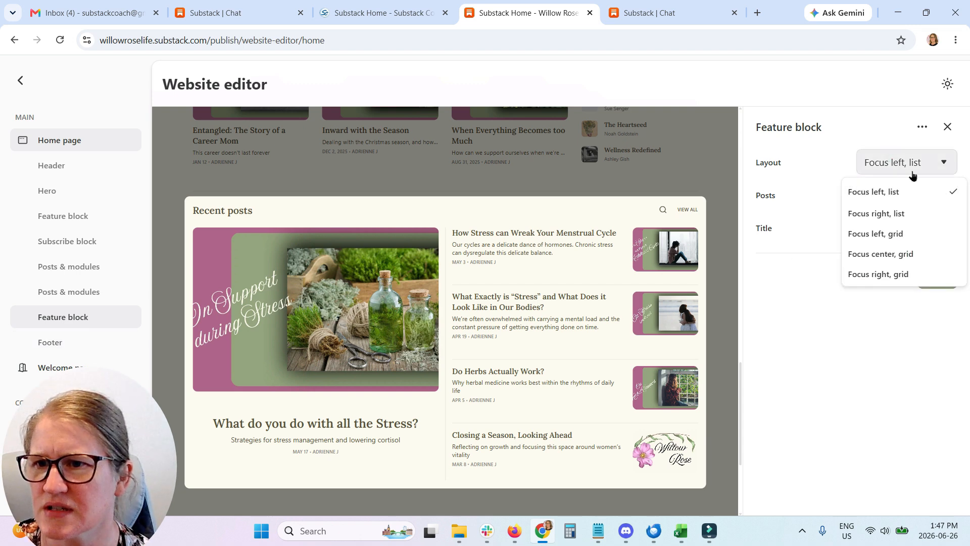
pyautogui.click(809, 293)
pyautogui.click(908, 203)
pyautogui.click(899, 259)
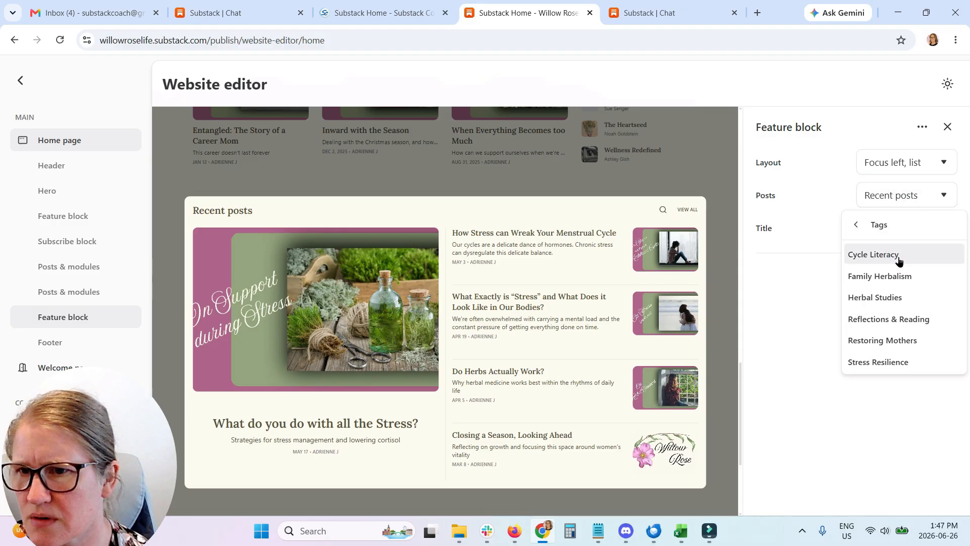
pyautogui.click(913, 319)
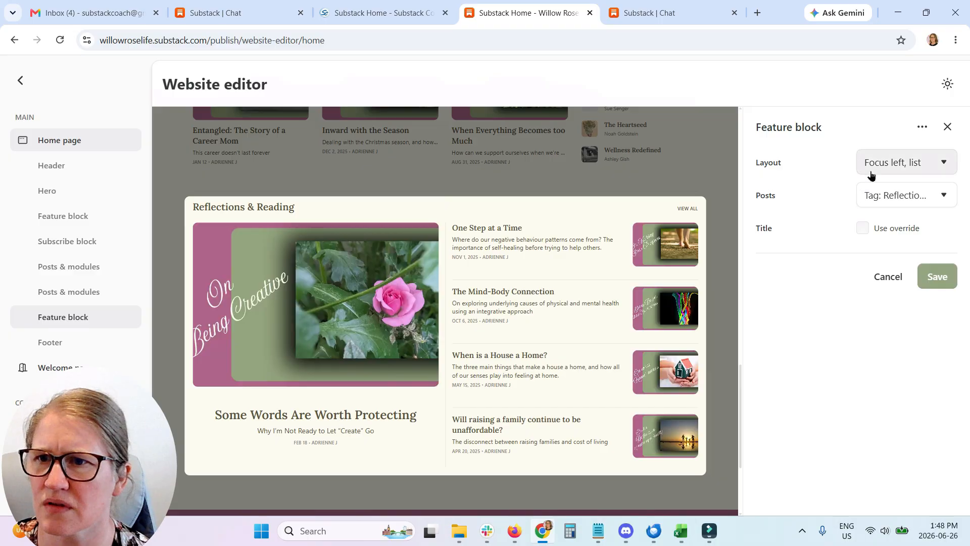
# Set the Reflections & Reading feature block's layout to Focus left, grid and save the block.
pyautogui.click(871, 171)
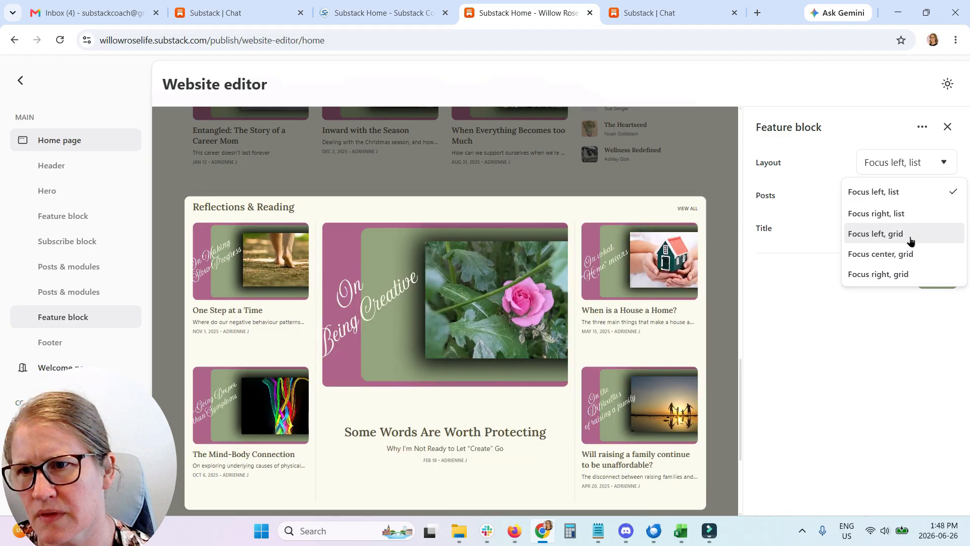
pyautogui.click(911, 241)
pyautogui.click(936, 276)
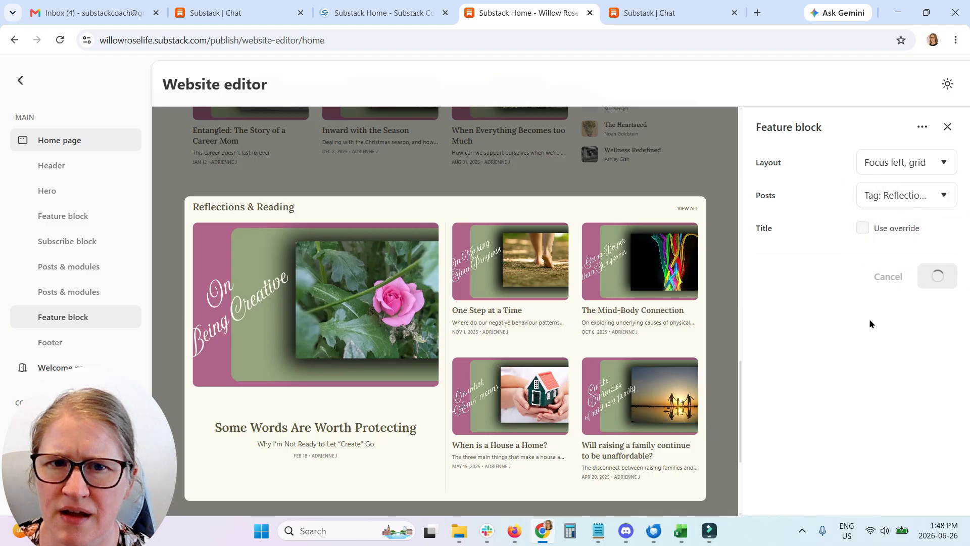
# Insert a Posts & modules block below Reflections & Reading as a Grid sourced from the Herbal Studies tag and save it.
pyautogui.scroll(-2, 435, 416)
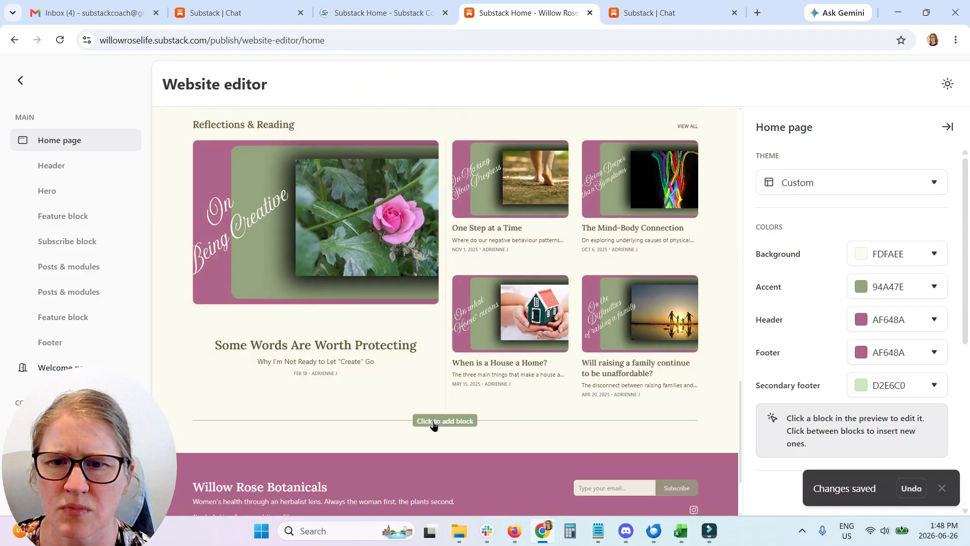
pyautogui.click(435, 419)
pyautogui.click(841, 160)
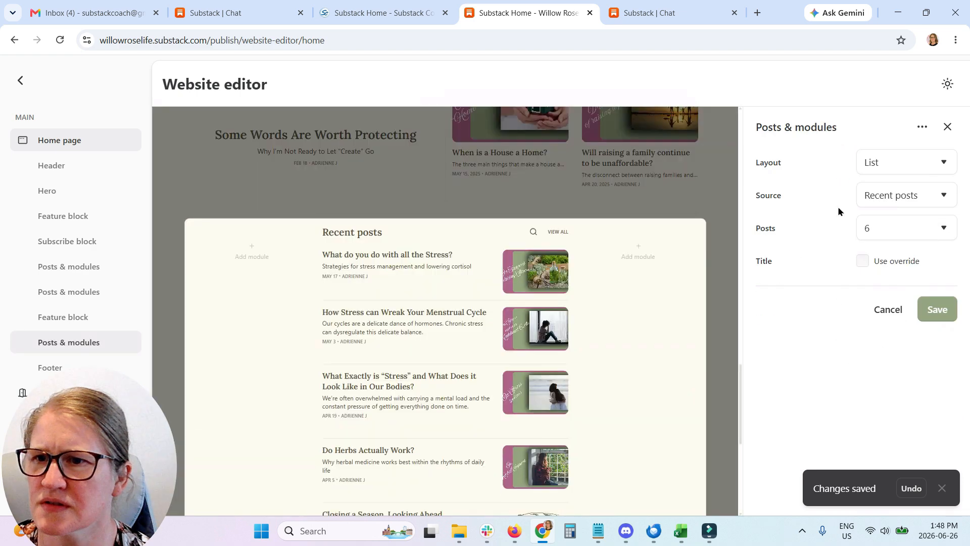
pyautogui.click(885, 163)
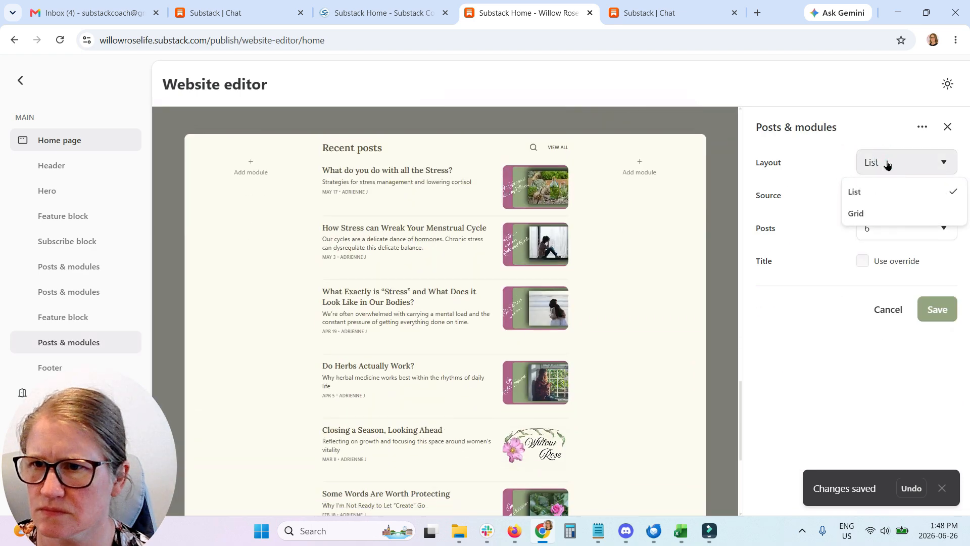
pyautogui.click(892, 213)
pyautogui.click(884, 198)
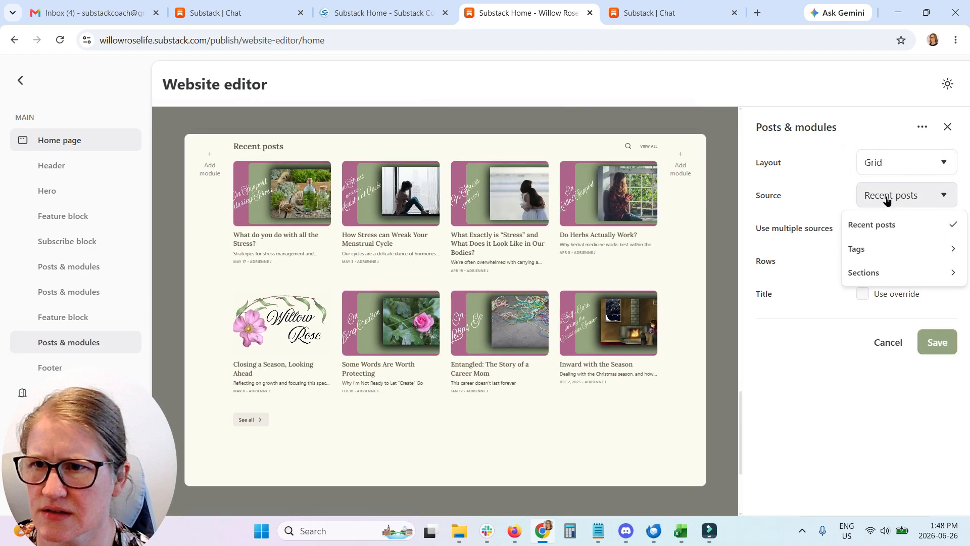
pyautogui.click(890, 256)
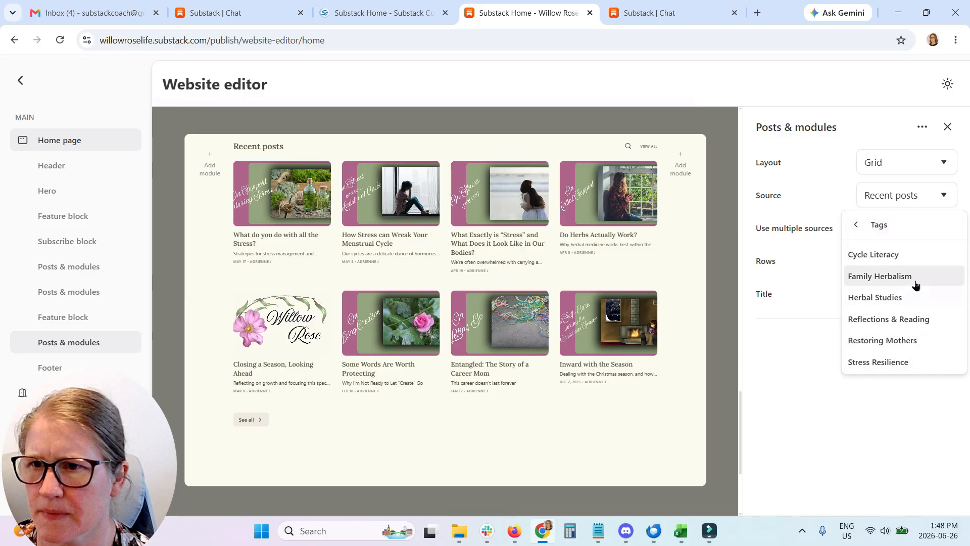
pyautogui.click(898, 299)
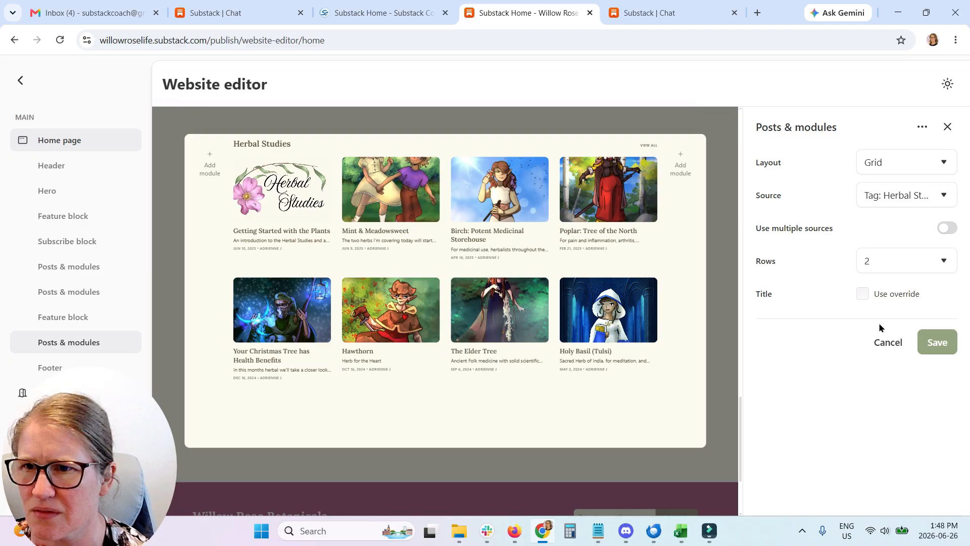
pyautogui.click(934, 343)
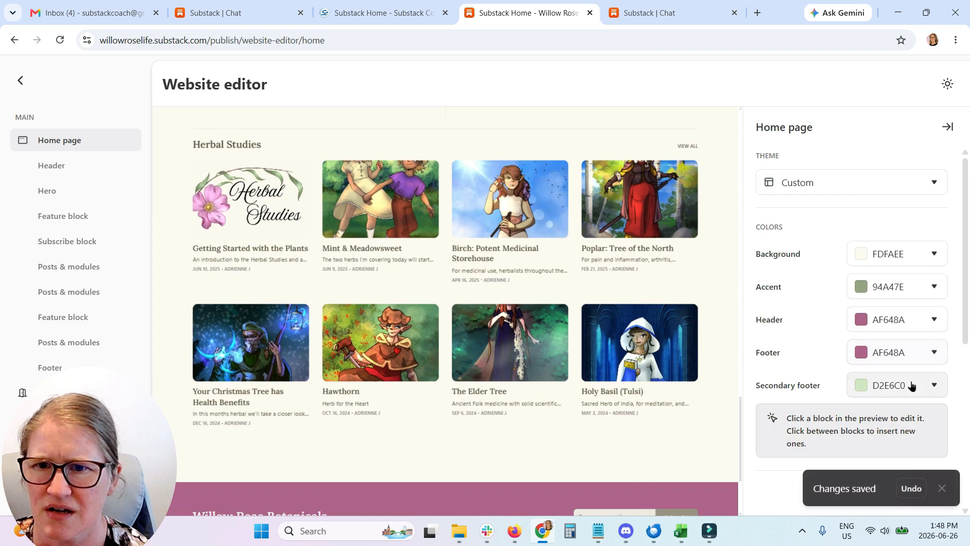
# Review the home page preview from the hero through the Stress Resilience, Subscribe and tag-based blocks to Herbal Studies.
pyautogui.scroll(2, 590, 373)
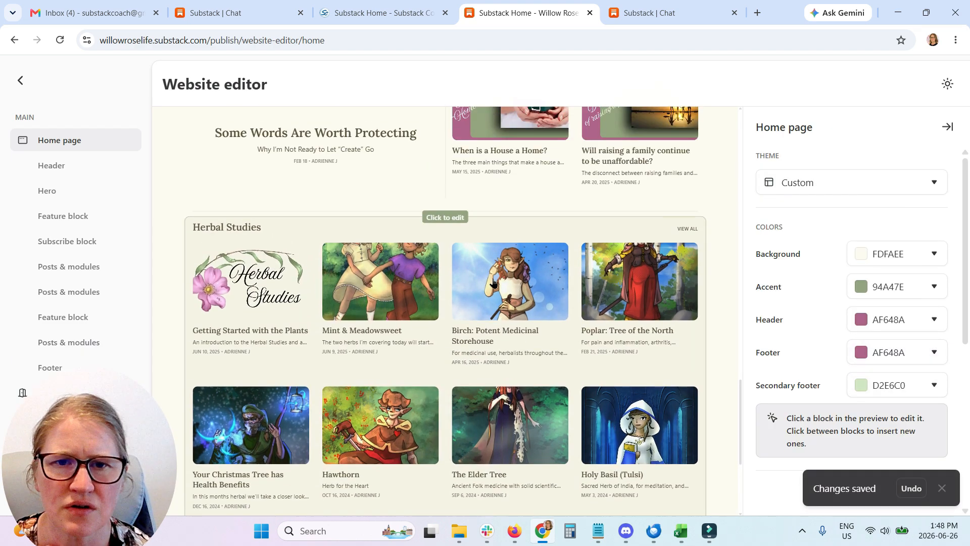
pyautogui.scroll(6, 494, 284)
pyautogui.scroll(3, 494, 286)
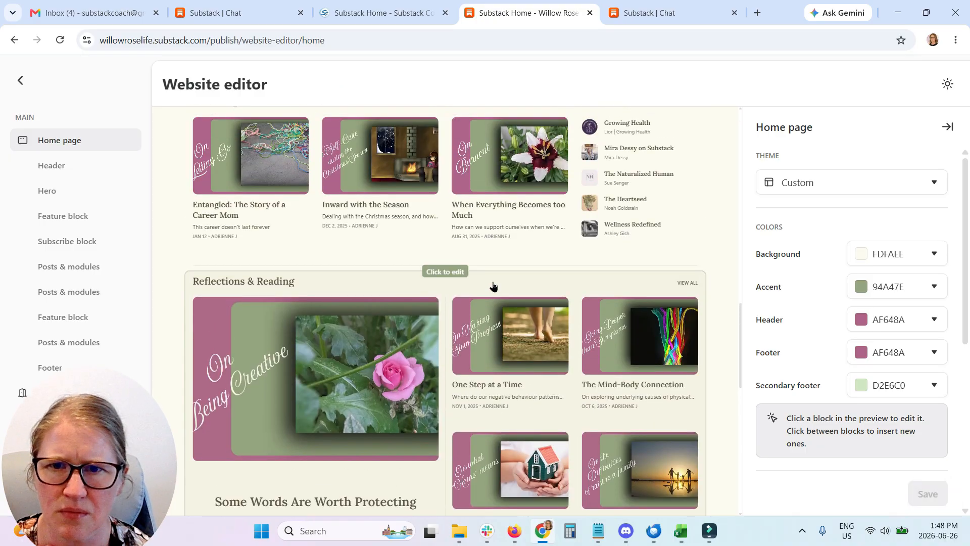
pyautogui.scroll(5, 413, 255)
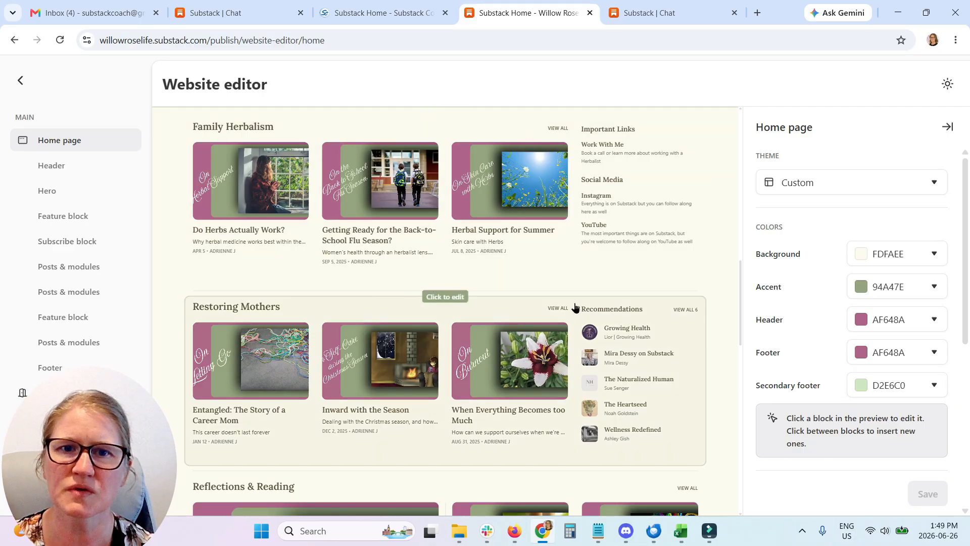
pyautogui.scroll(5, 550, 304)
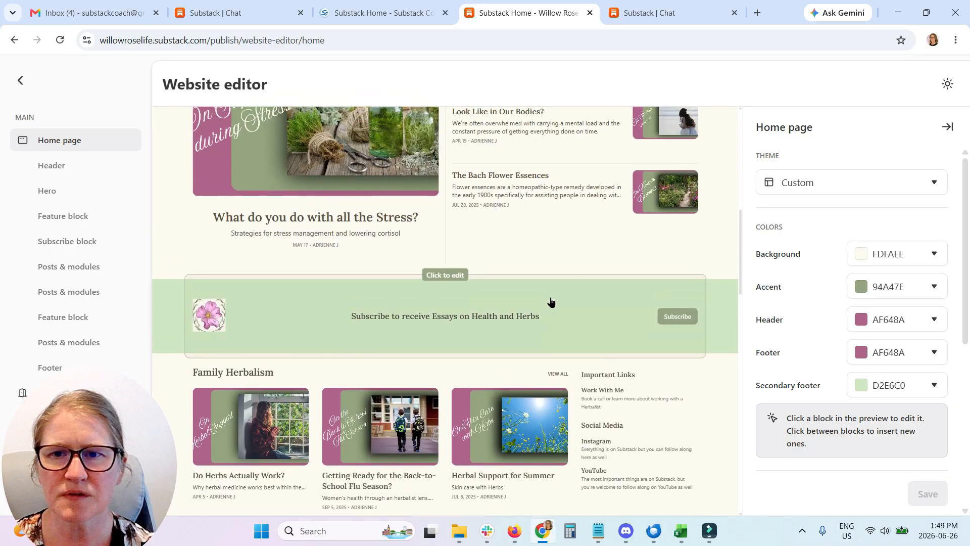
pyautogui.scroll(2, 551, 302)
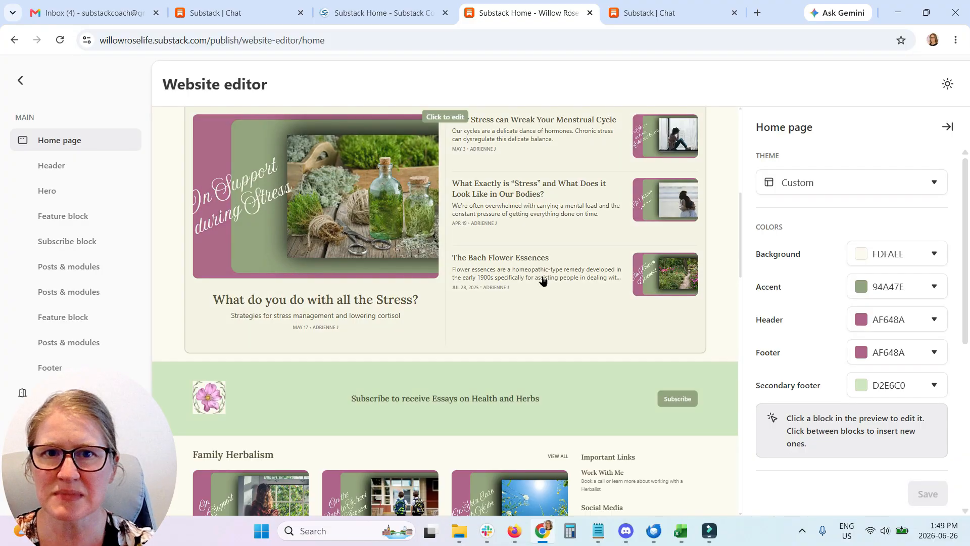
pyautogui.scroll(8, 543, 281)
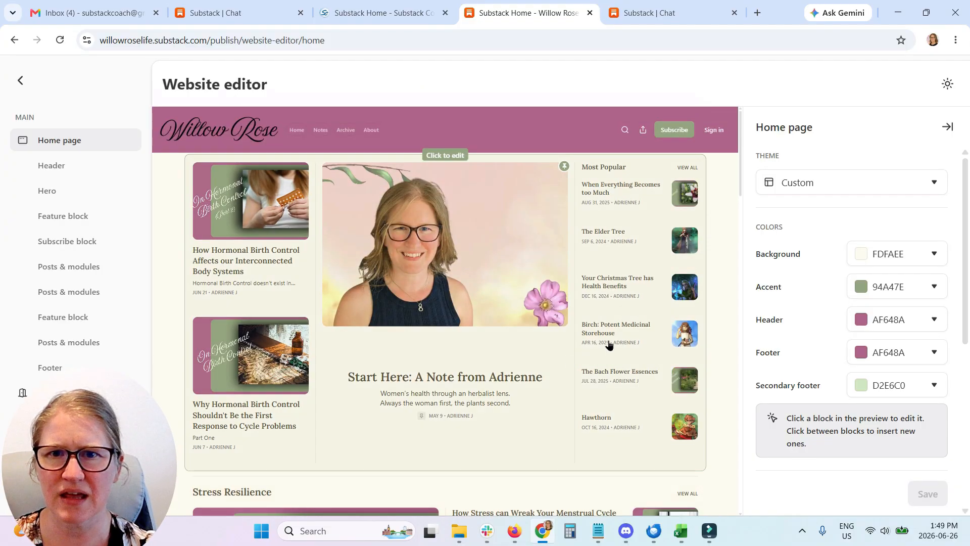
pyautogui.scroll(-1, 616, 431)
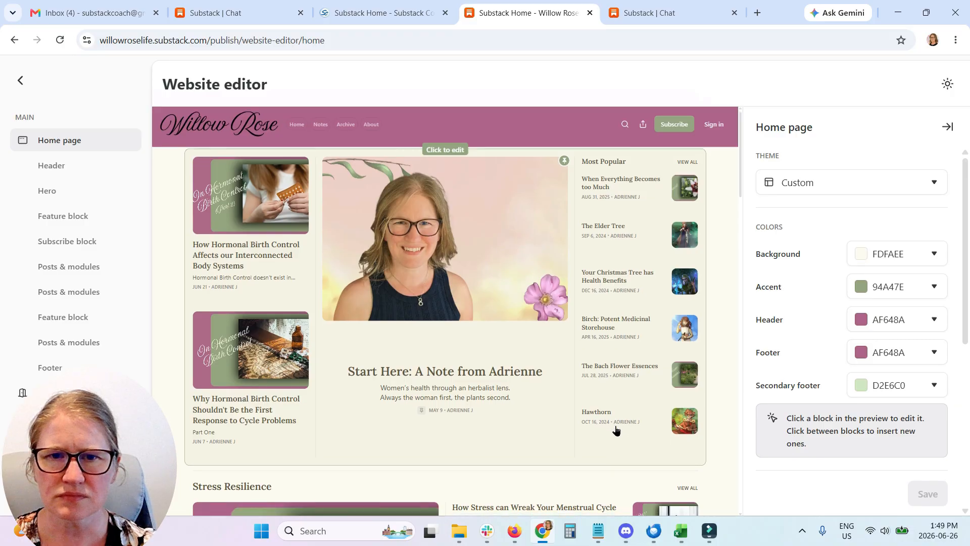
pyautogui.scroll(-2, 616, 430)
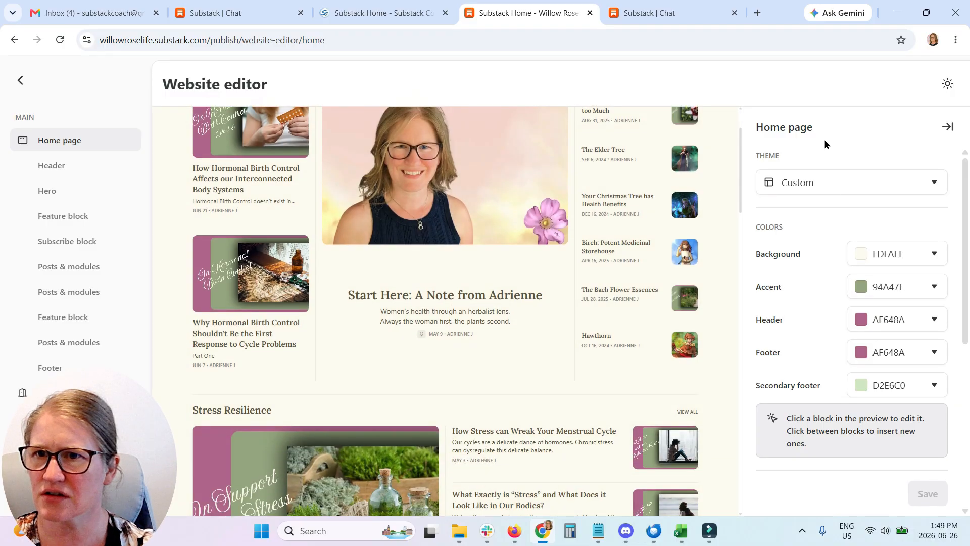
pyautogui.scroll(-6, 473, 194)
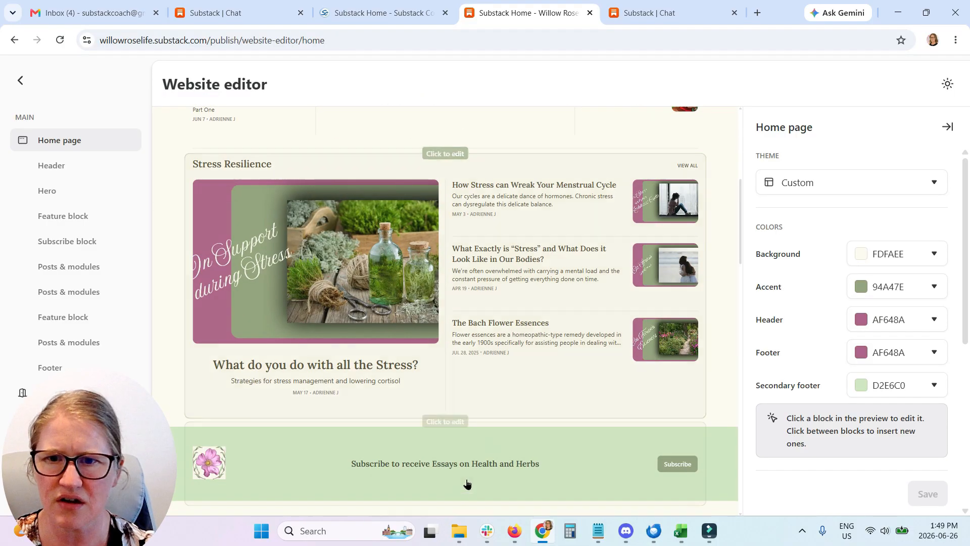
pyautogui.scroll(8, 604, 463)
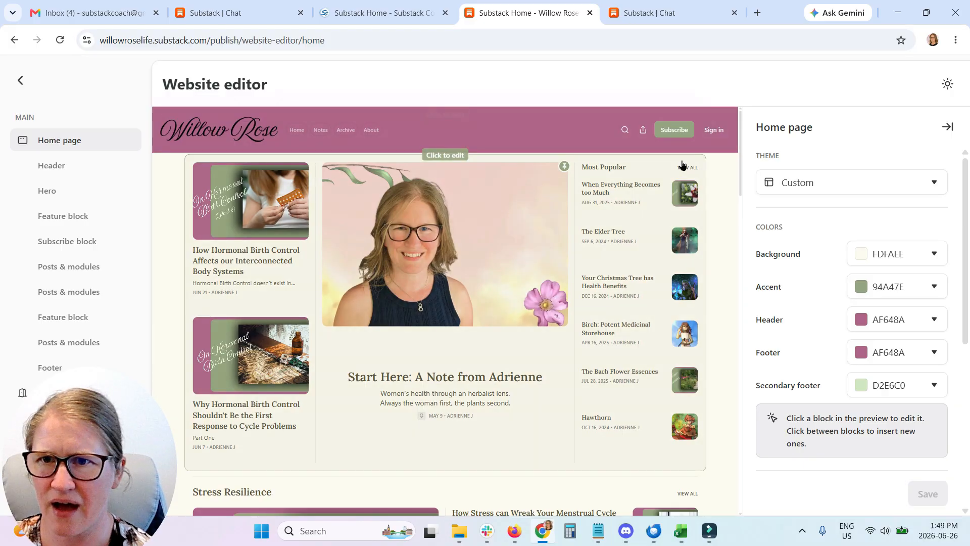
pyautogui.scroll(-3, 680, 309)
pyautogui.scroll(-3, 680, 309)
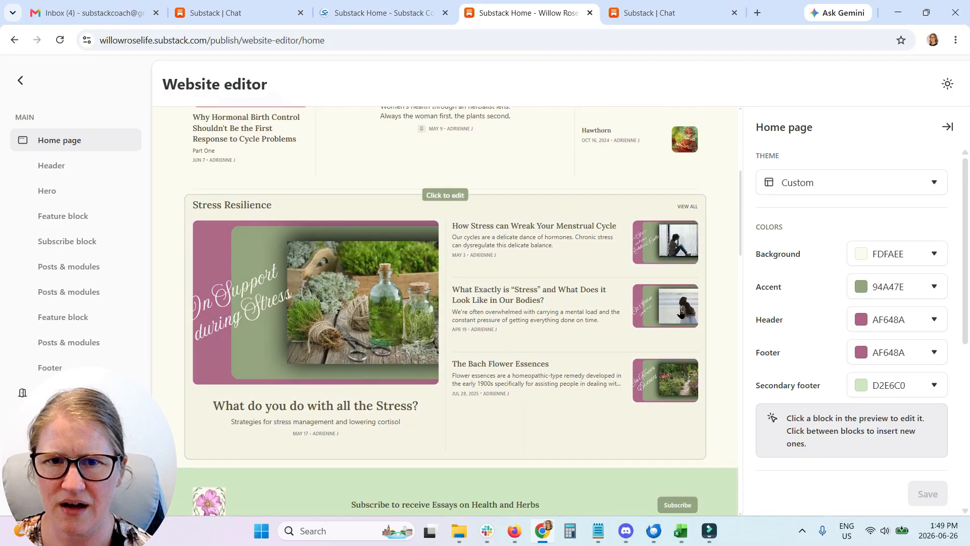
pyautogui.scroll(-1, 681, 313)
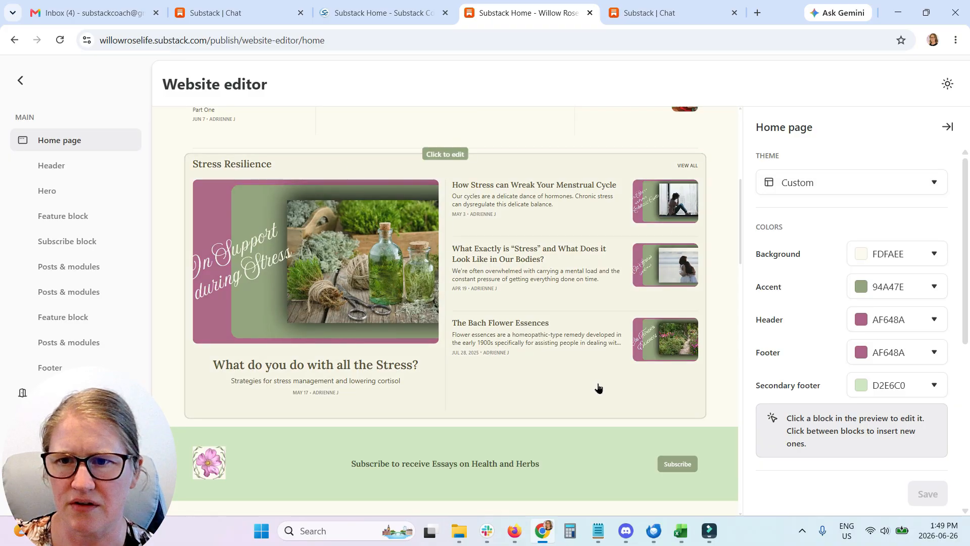
pyautogui.scroll(5, 594, 392)
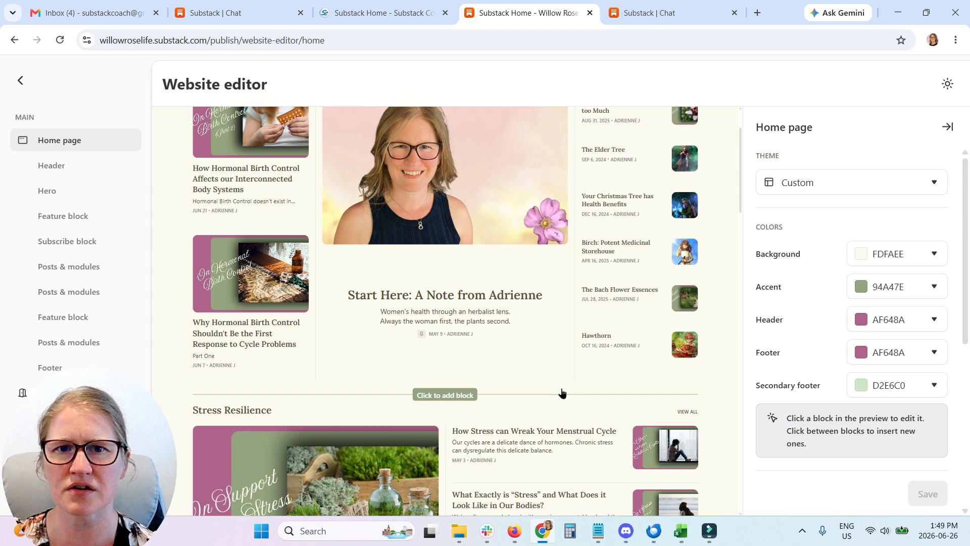
pyautogui.scroll(-2, 526, 386)
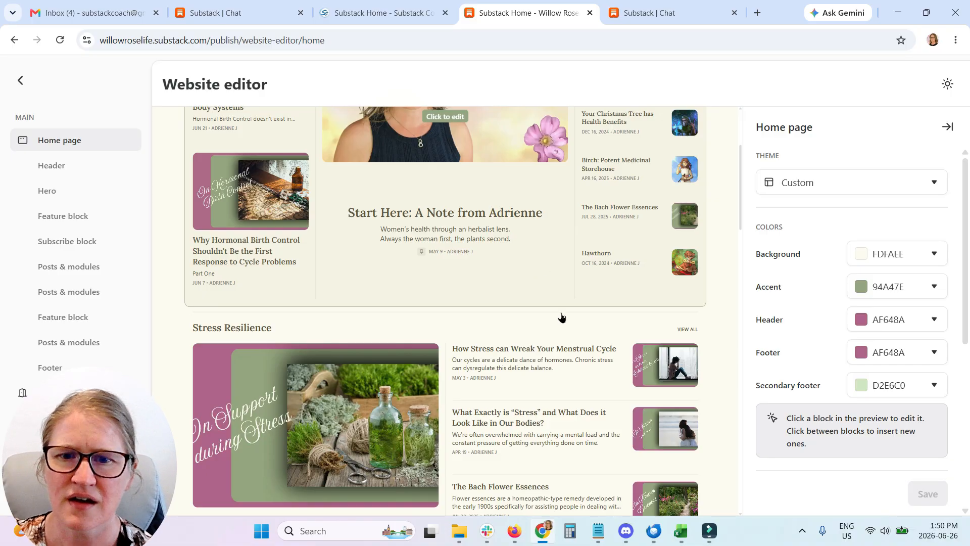
pyautogui.scroll(-3, 559, 316)
pyautogui.scroll(-3, 613, 480)
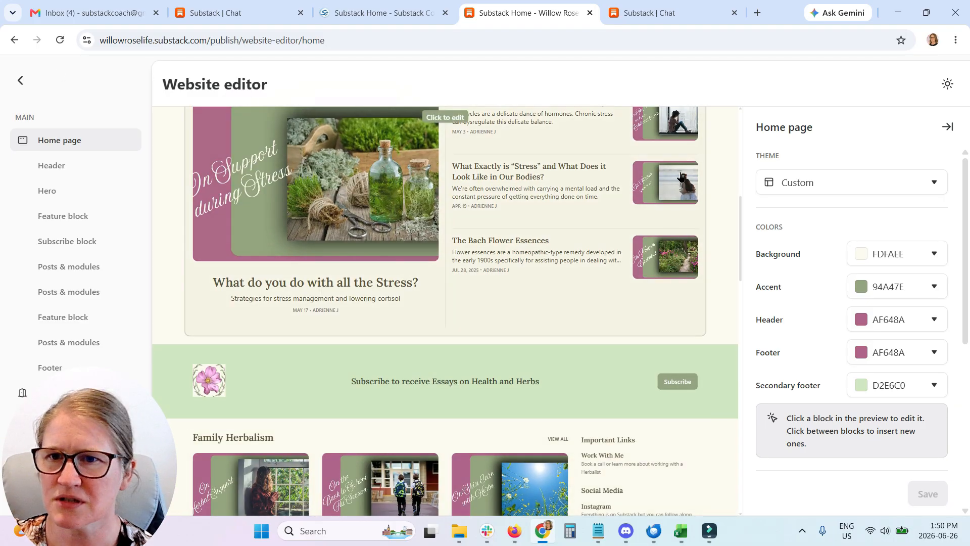
pyautogui.scroll(5, 556, 328)
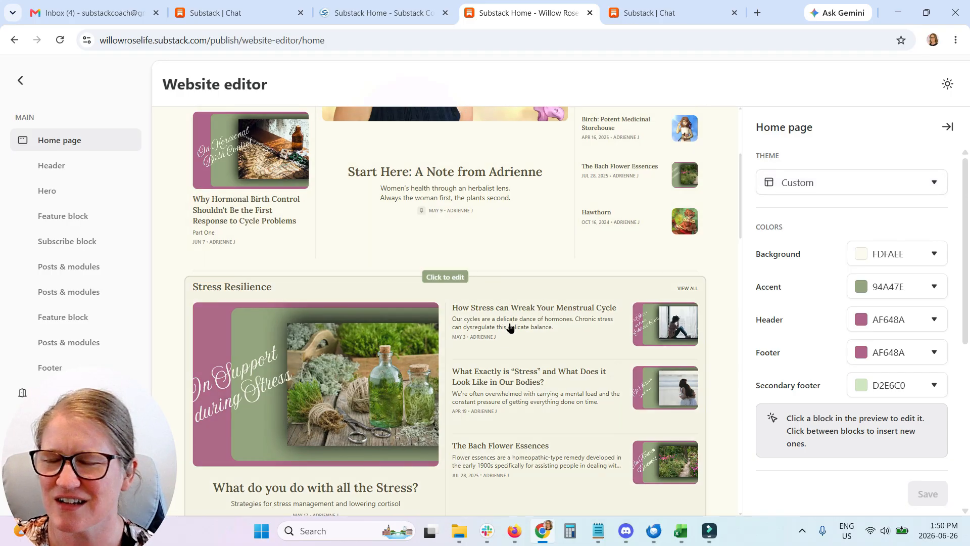
pyautogui.scroll(-3, 504, 318)
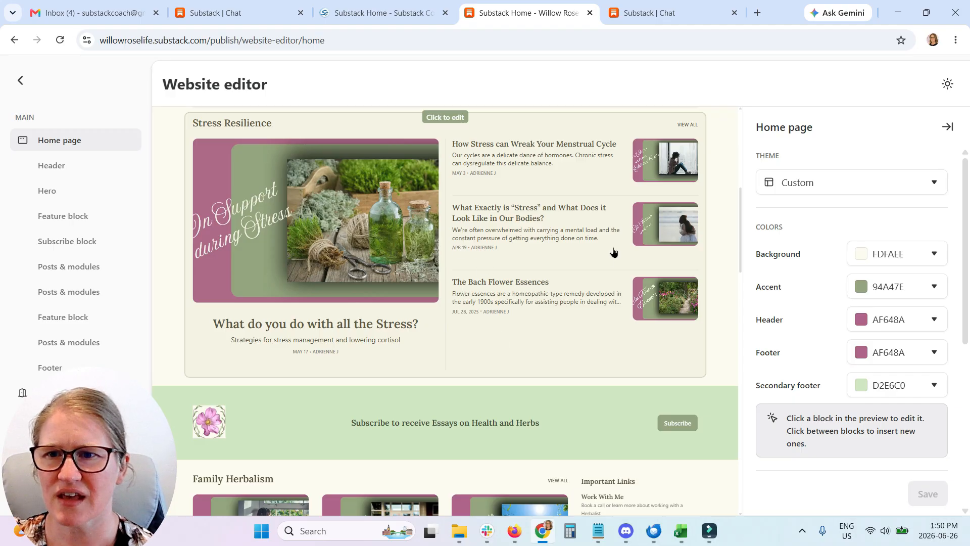
pyautogui.scroll(-4, 632, 379)
pyautogui.scroll(-6, 637, 381)
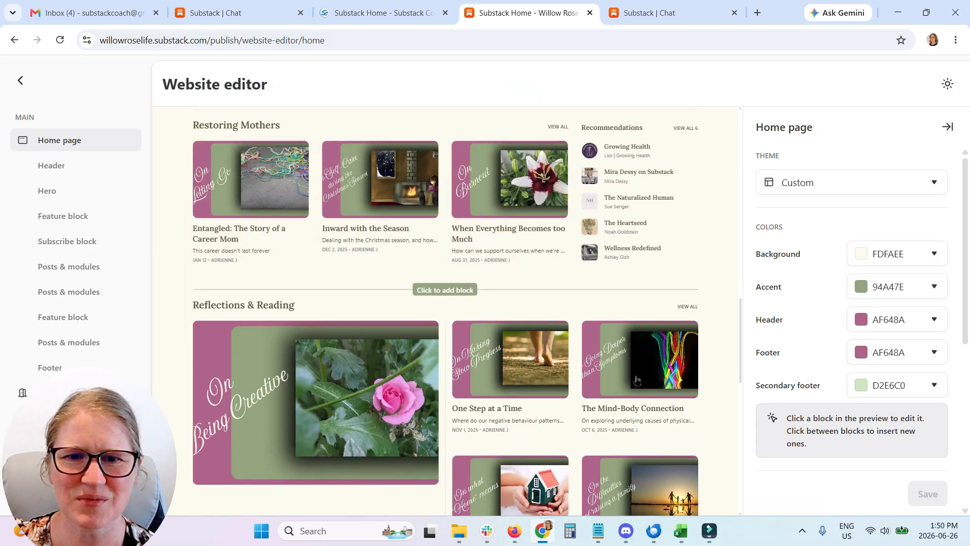
pyautogui.scroll(-5, 638, 382)
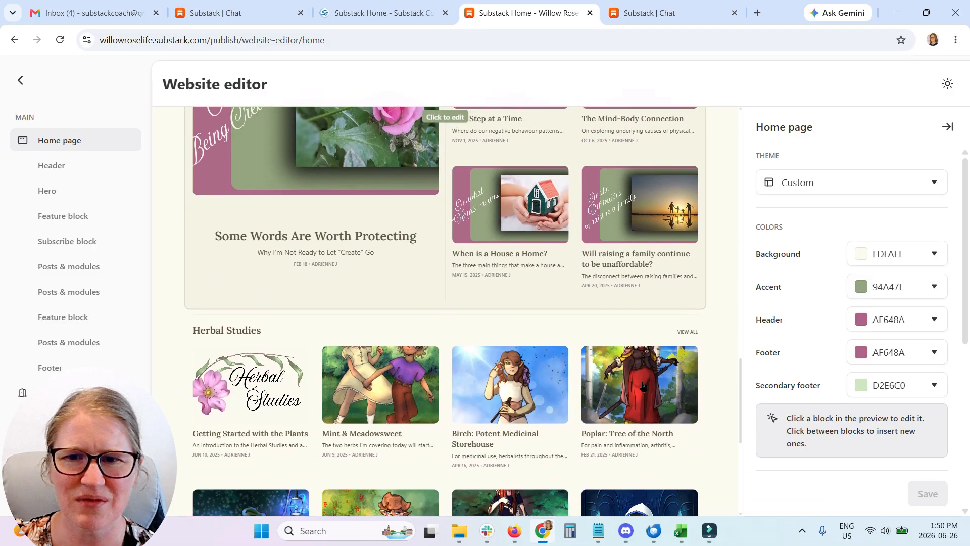
# Set the home page's image cropping to Smart, save it, and check the post images in the preview.
pyautogui.scroll(-2, 643, 389)
pyautogui.scroll(-1, 292, 302)
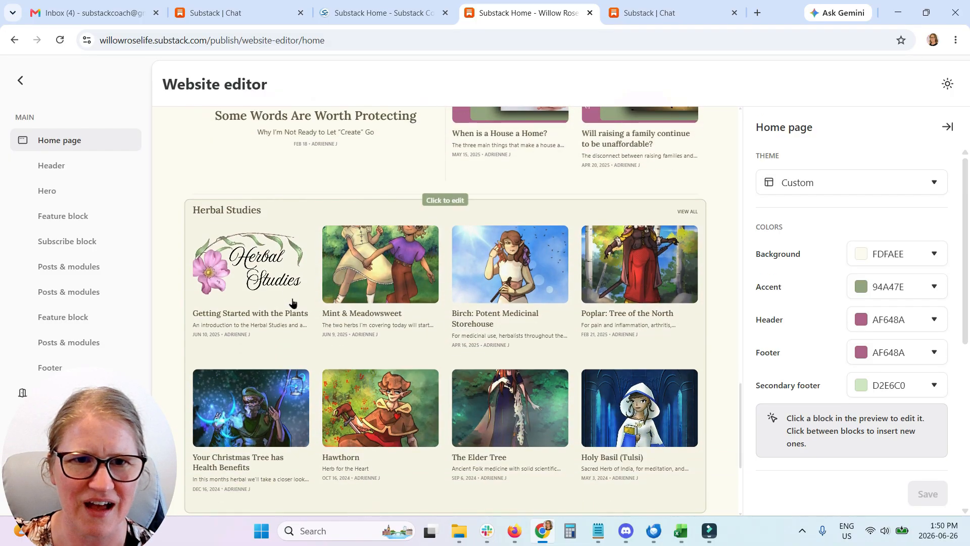
pyautogui.scroll(-4, 800, 310)
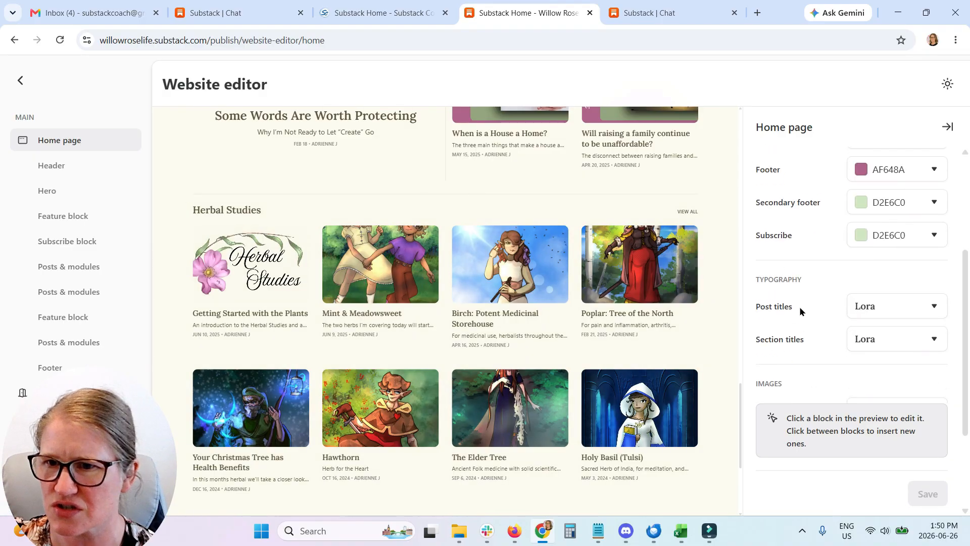
pyautogui.scroll(-2, 801, 311)
pyautogui.click(888, 343)
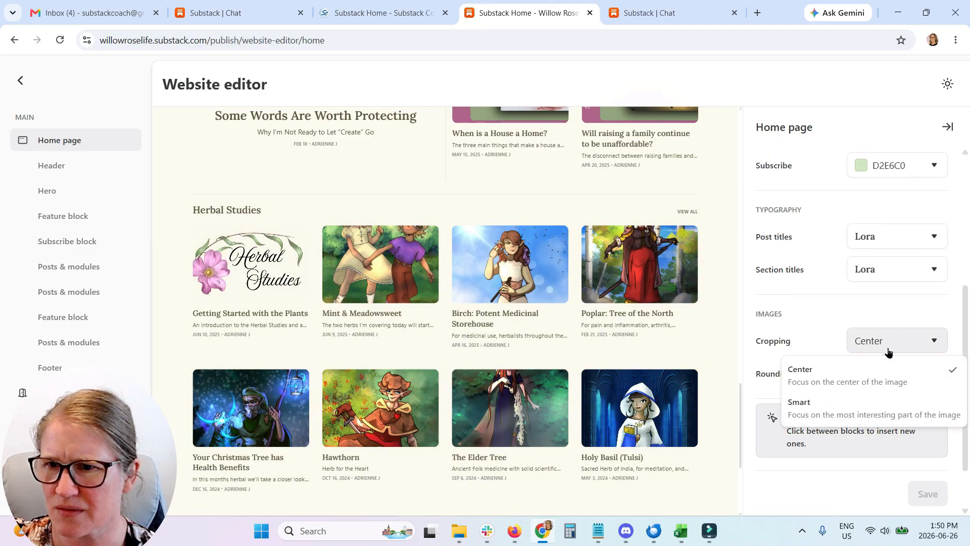
pyautogui.click(888, 418)
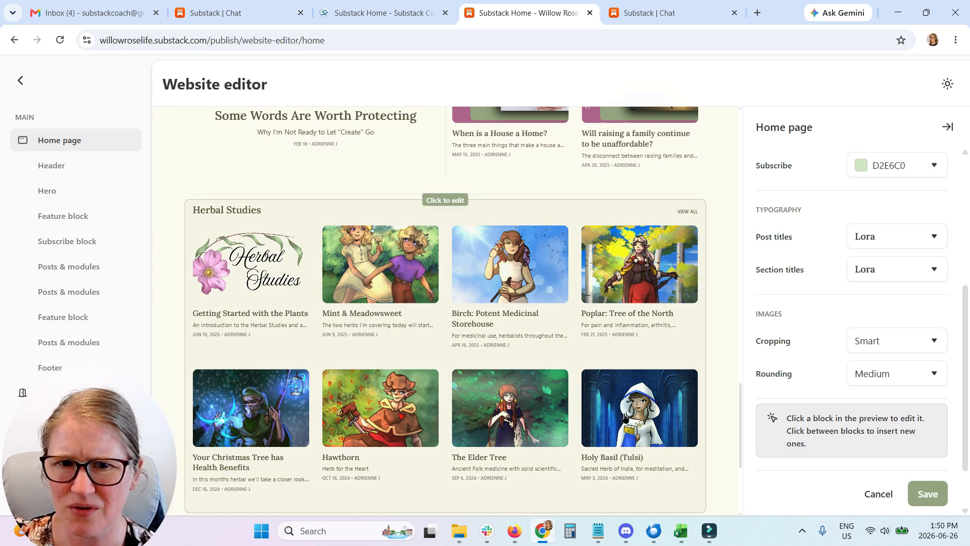
pyautogui.click(928, 493)
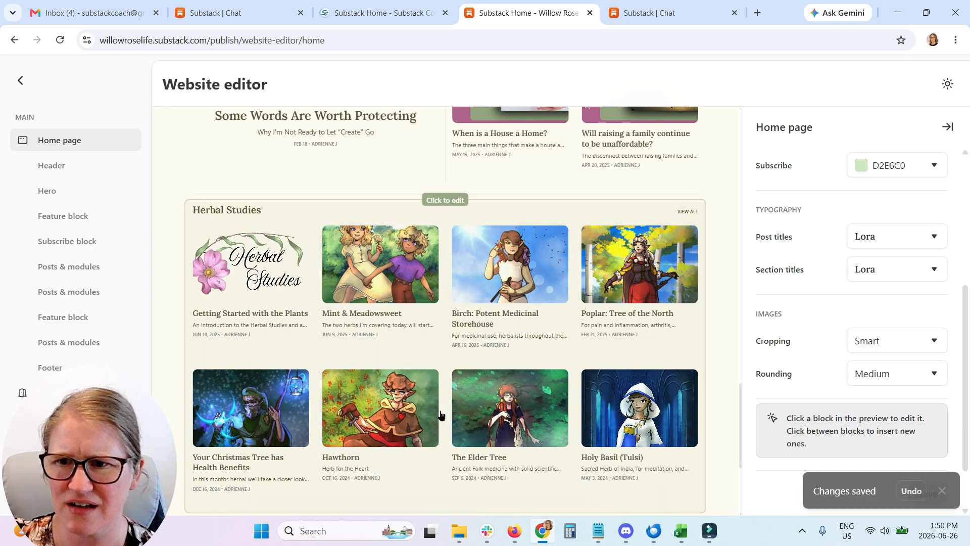
pyautogui.scroll(3, 539, 263)
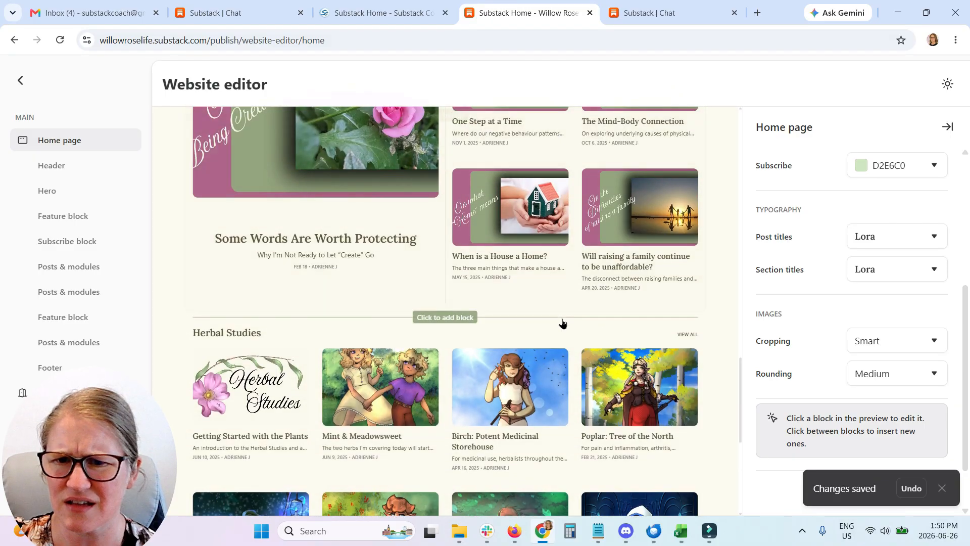
pyautogui.scroll(-3, 561, 322)
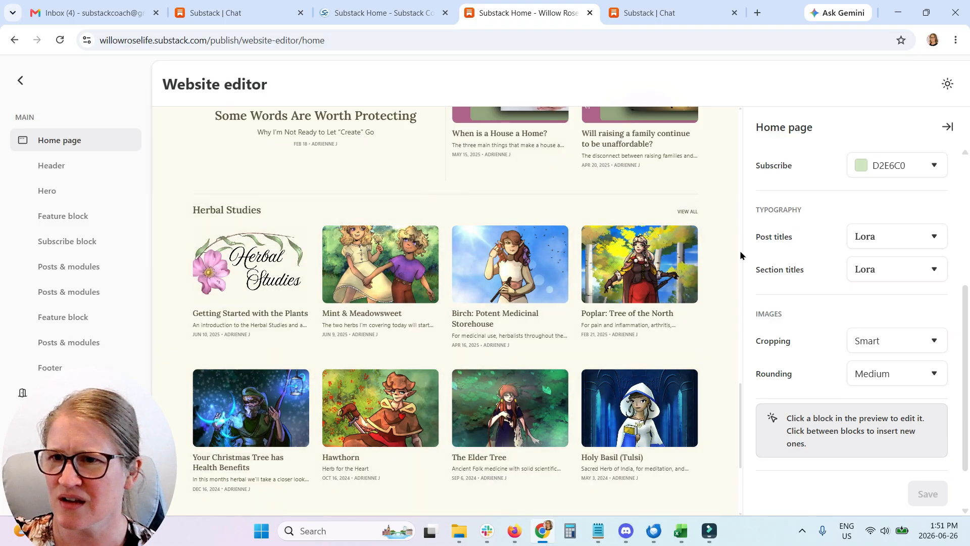
pyautogui.scroll(9, 704, 258)
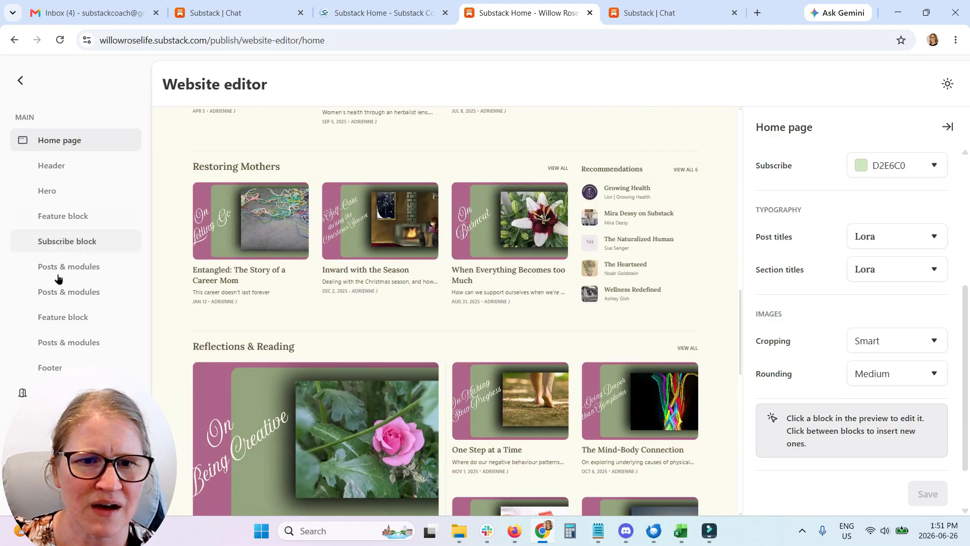
# On the welcome page, hide the publication name, set the skip button text to "Read for a while first" and save.
pyautogui.click(76, 392)
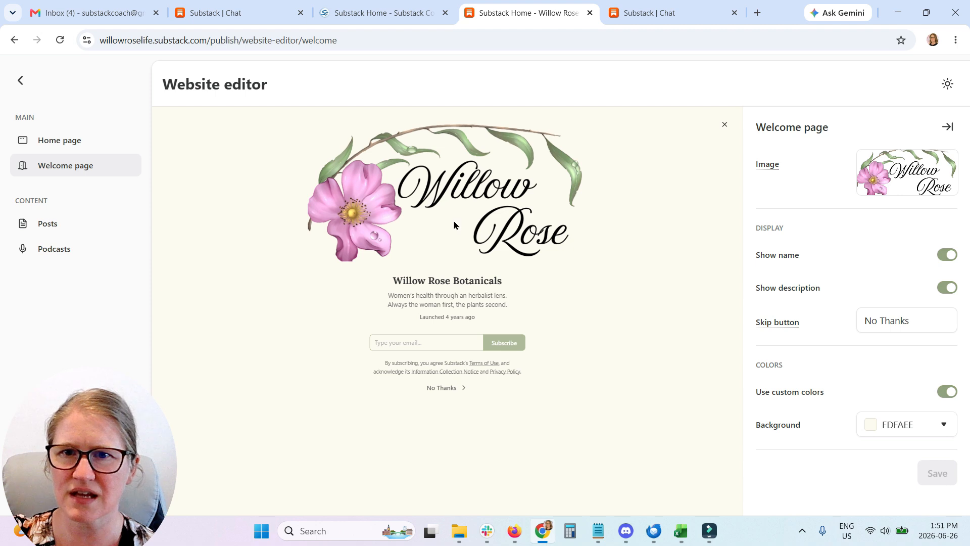
pyautogui.click(949, 255)
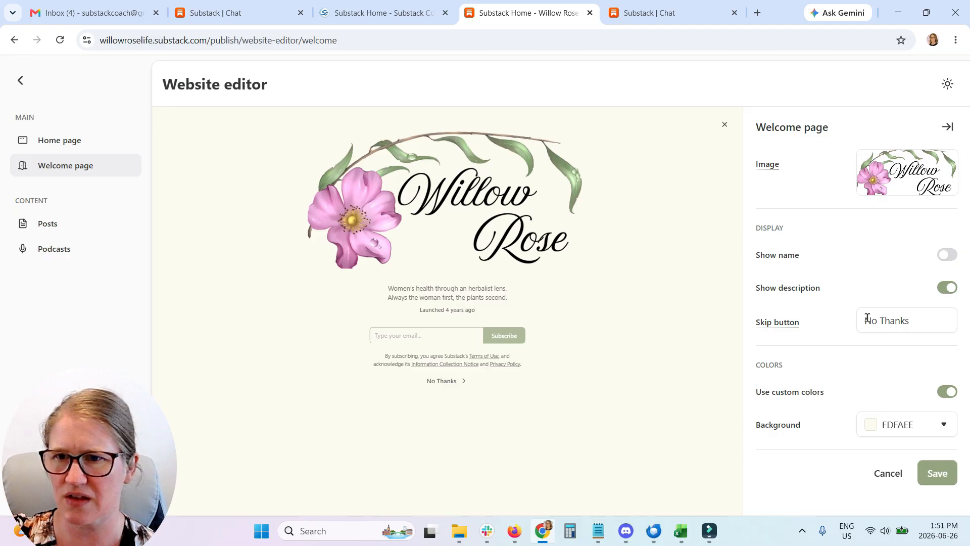
pyautogui.moveTo(925, 321); pyautogui.dragTo(842, 320)
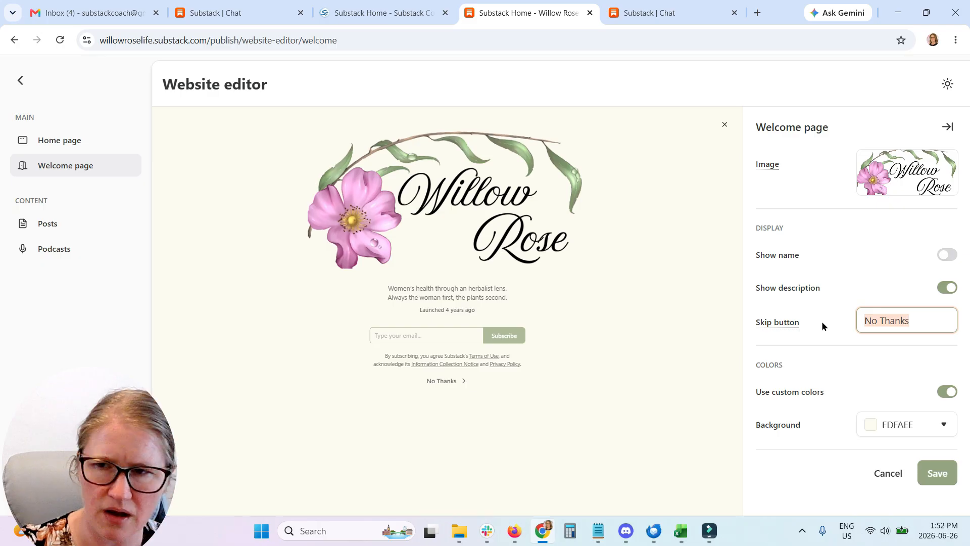
pyautogui.write('Read for a while first')
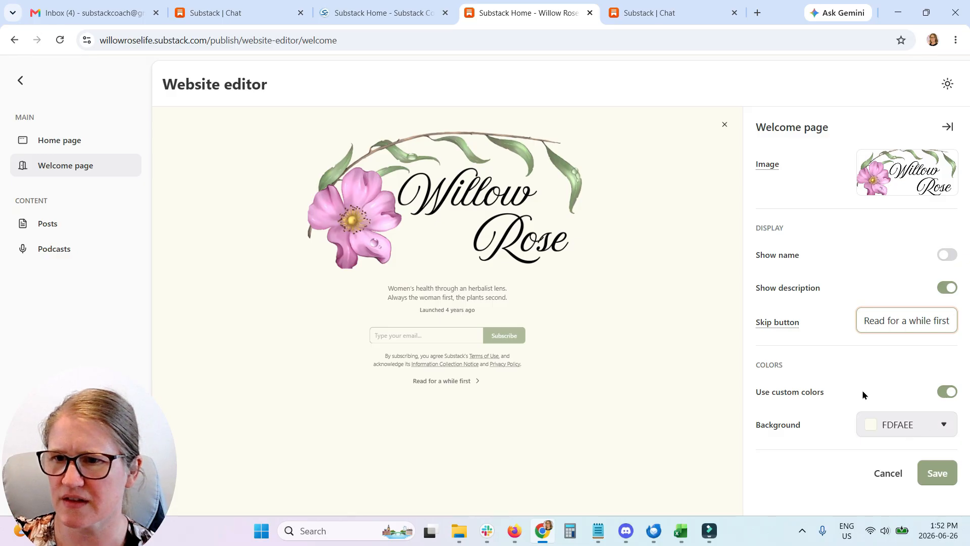
pyautogui.click(938, 427)
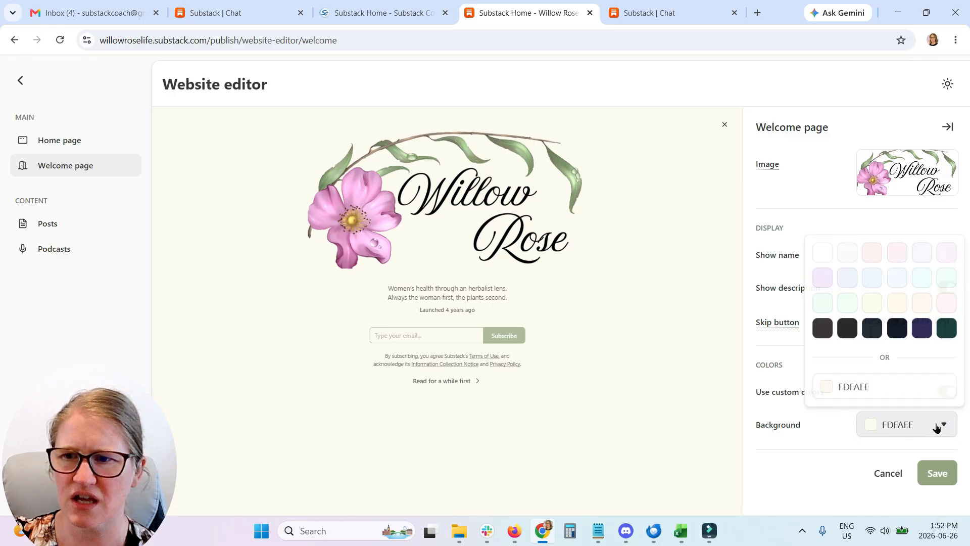
pyautogui.click(937, 427)
pyautogui.click(936, 473)
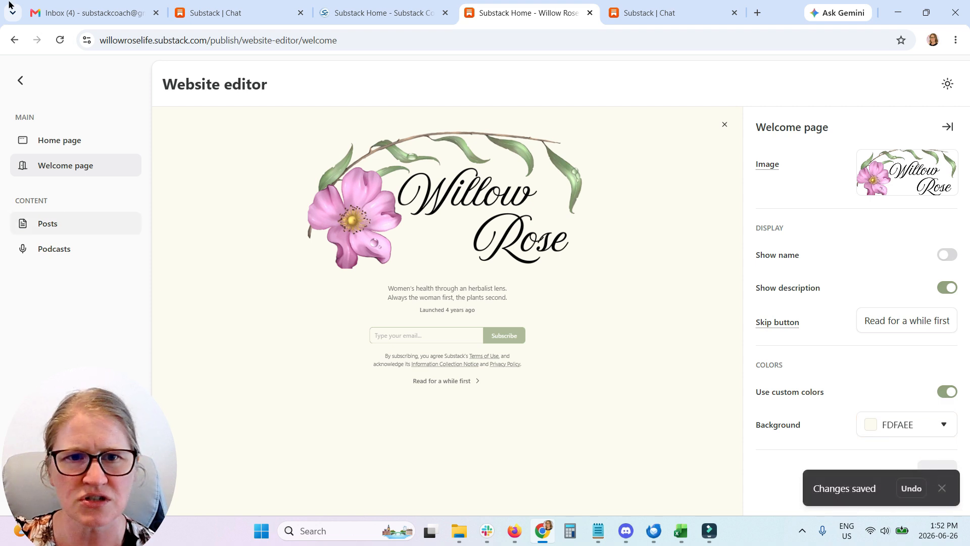
# Set the body font of posts to Inter and look at the link style options.
pyautogui.click(54, 228)
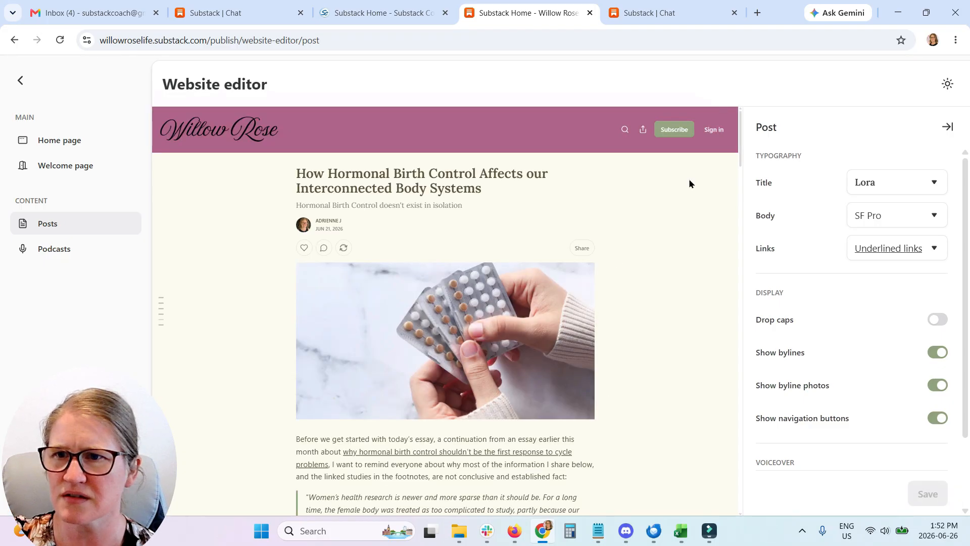
pyautogui.click(868, 216)
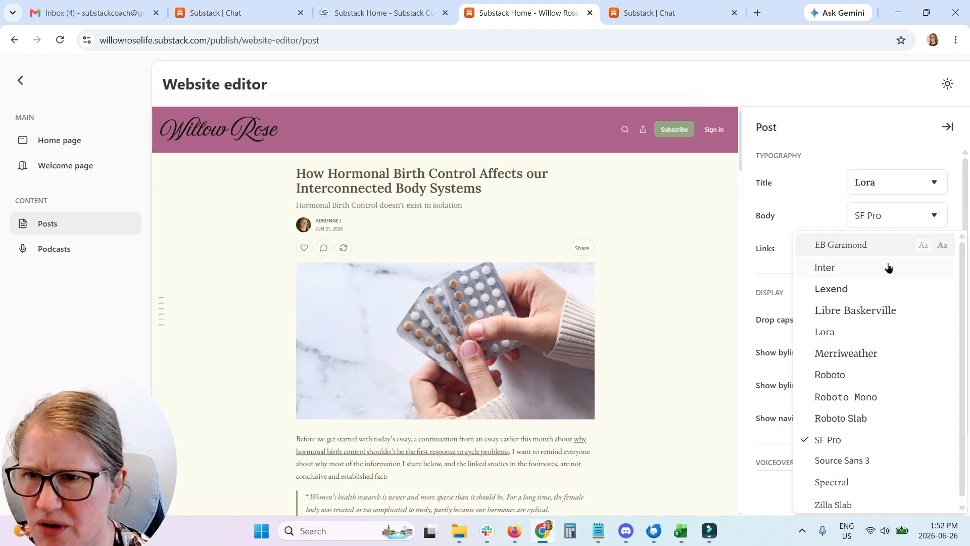
pyautogui.scroll(-1, 890, 268)
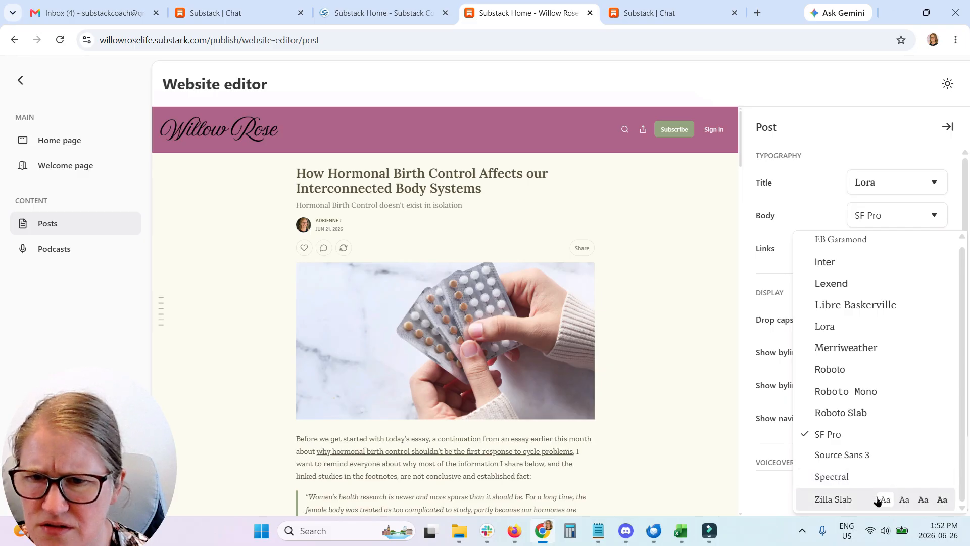
pyautogui.click(855, 269)
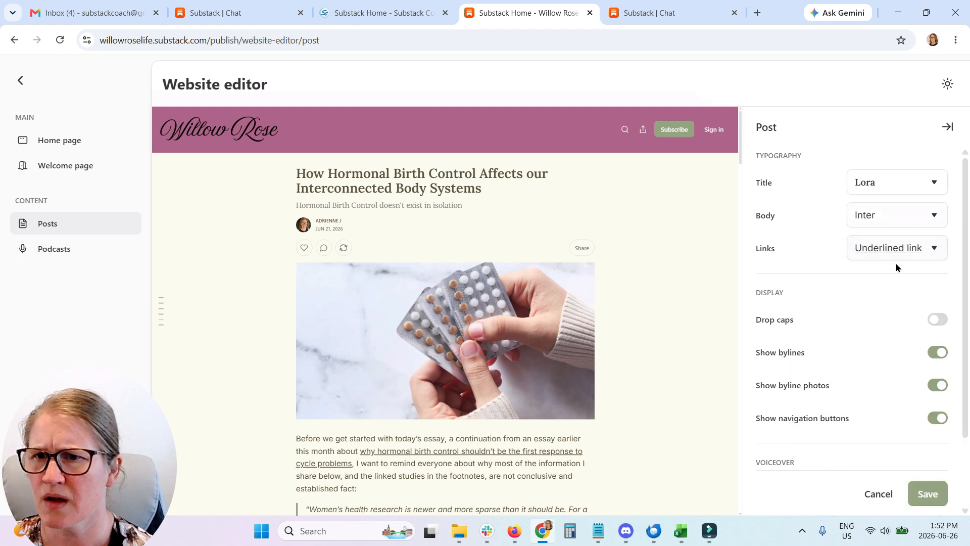
pyautogui.click(905, 253)
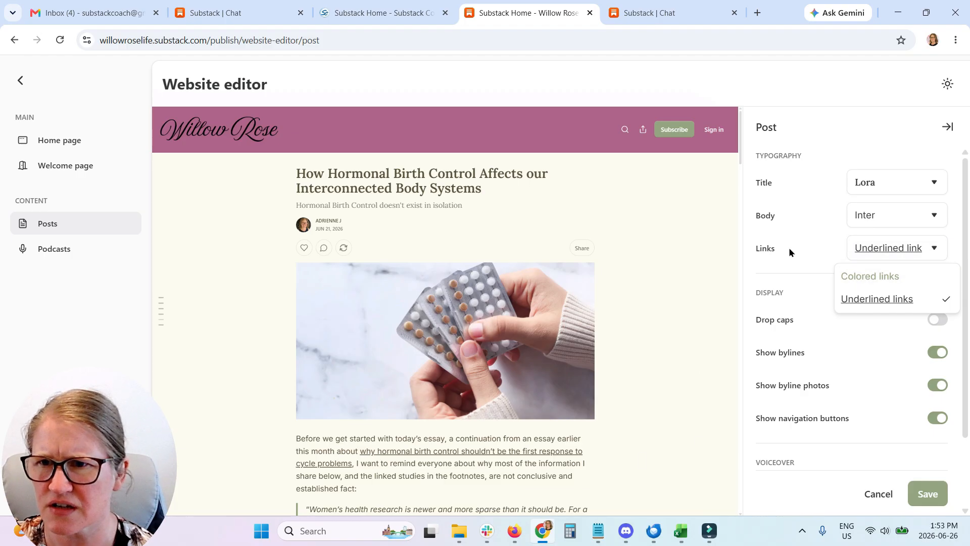
pyautogui.click(813, 243)
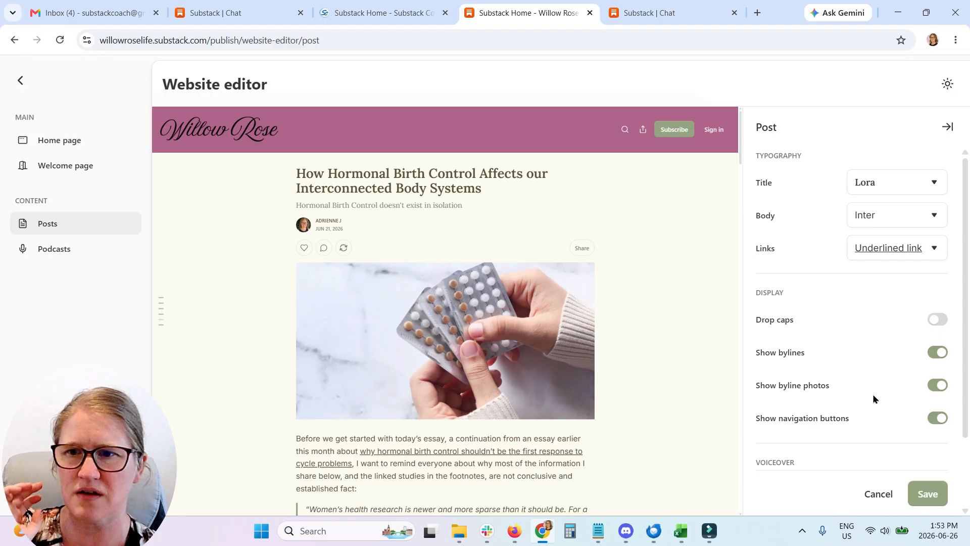
# Turn on drop caps for posts and check their look in the article preview.
pyautogui.scroll(-2, 550, 435)
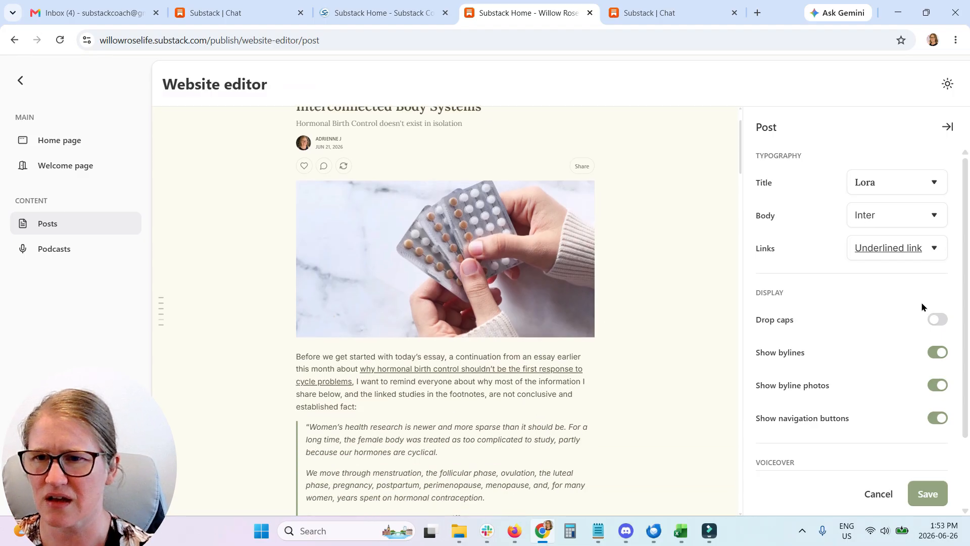
pyautogui.click(937, 319)
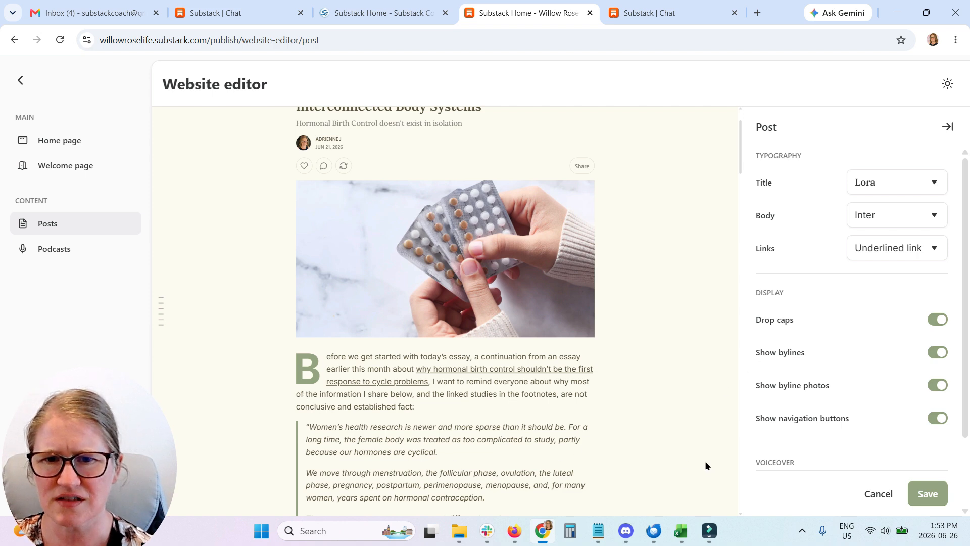
pyautogui.scroll(-10, 665, 429)
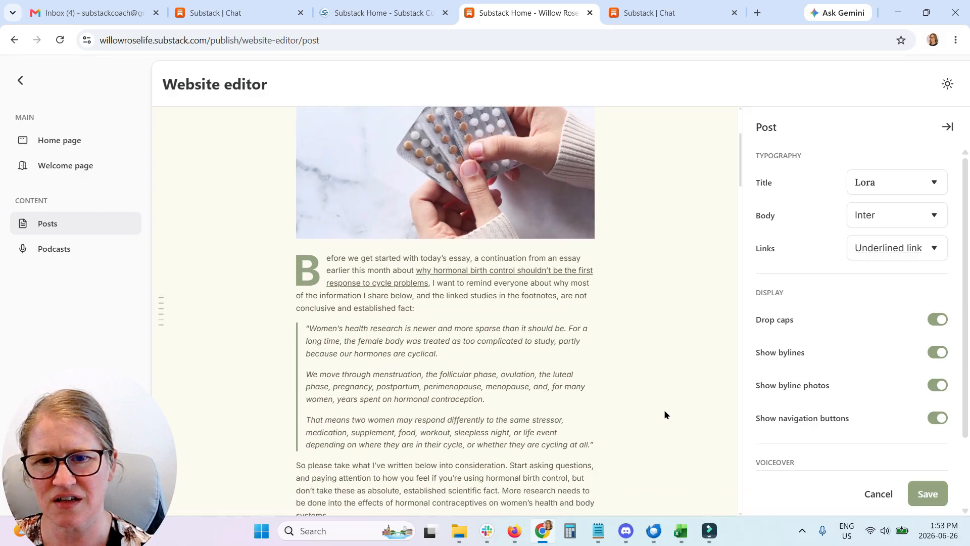
pyautogui.scroll(-5, 664, 415)
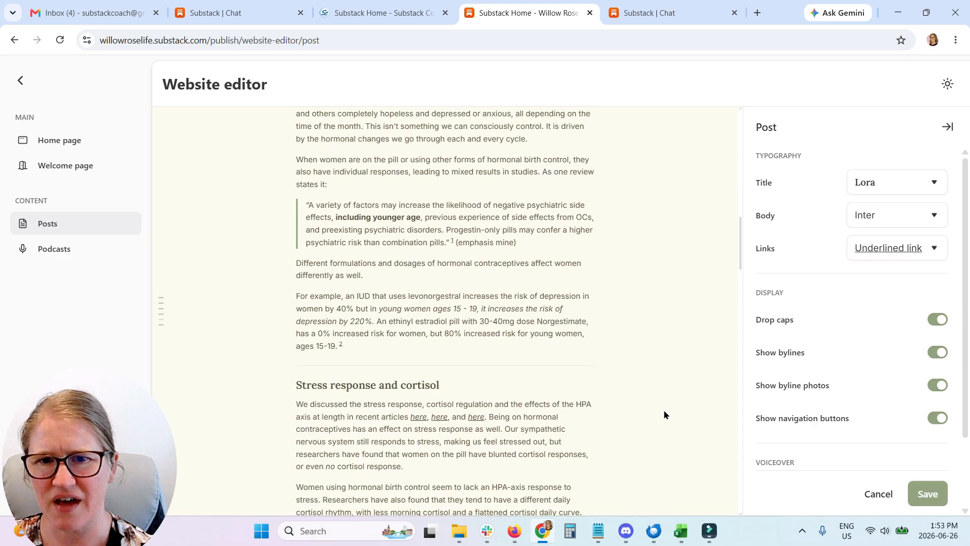
pyautogui.scroll(10, 664, 415)
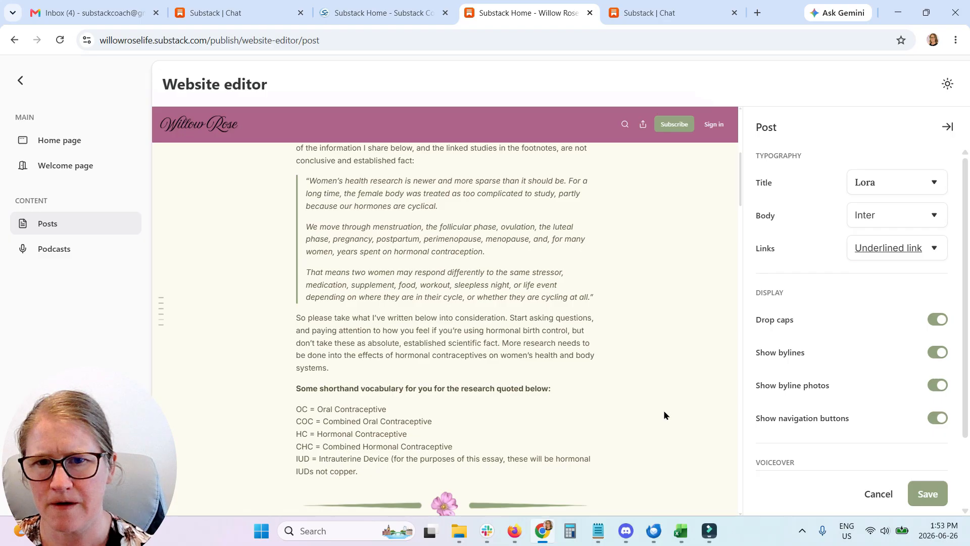
pyautogui.scroll(5, 665, 416)
pyautogui.scroll(-2, 812, 314)
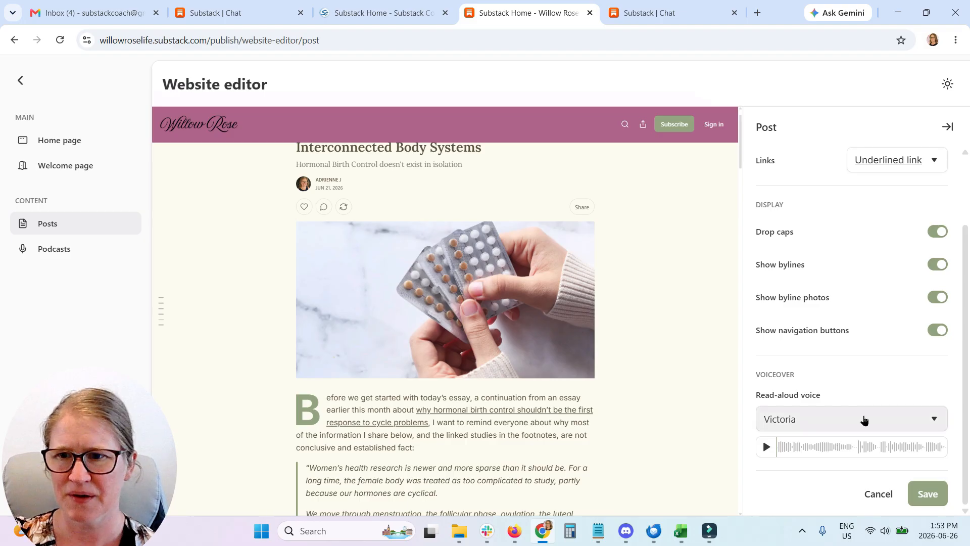
# Look through the read-aloud voices for posts and save the post page settings.
pyautogui.click(830, 422)
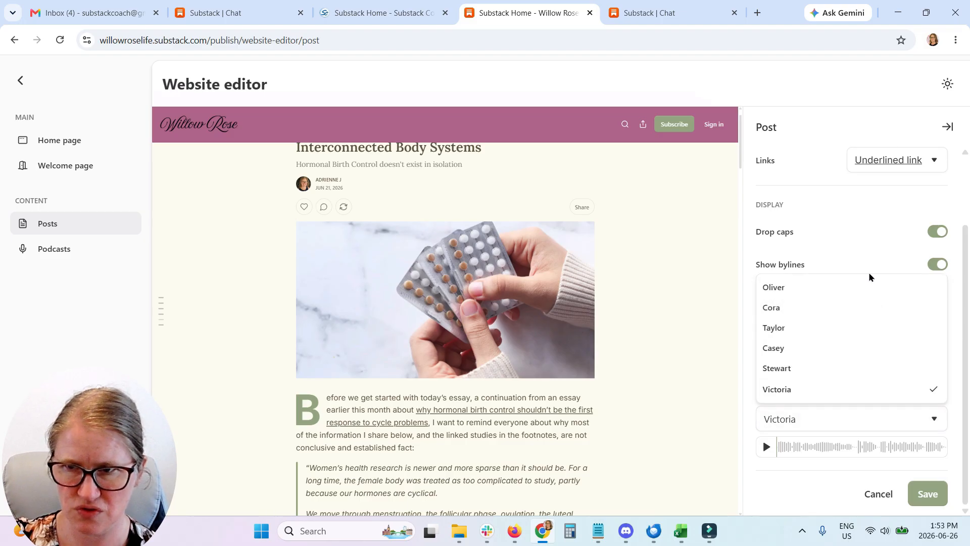
pyautogui.click(742, 417)
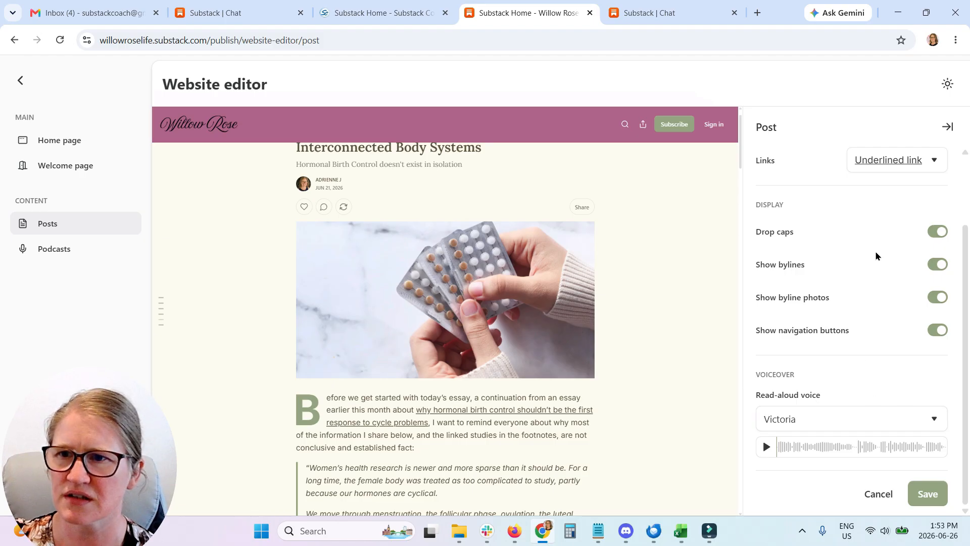
pyautogui.scroll(2, 874, 295)
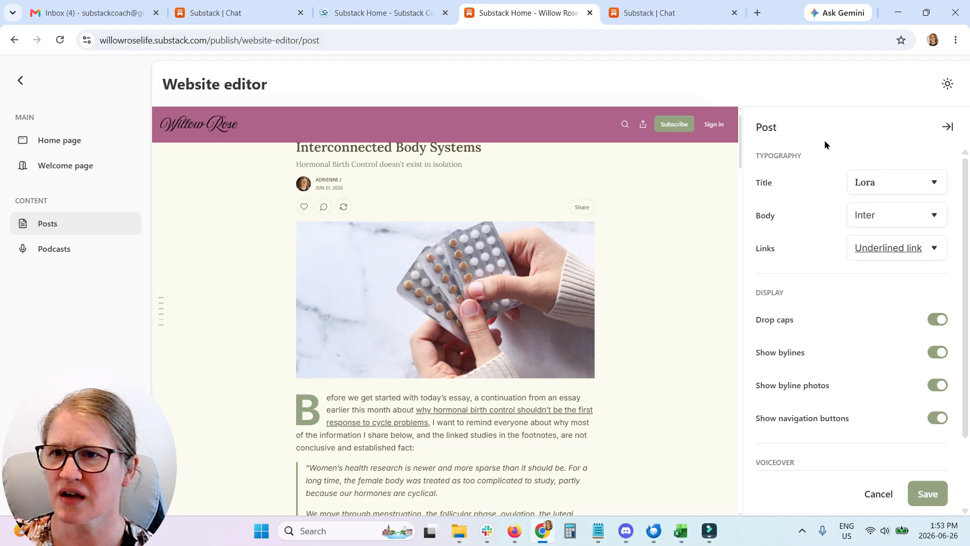
pyautogui.click(927, 494)
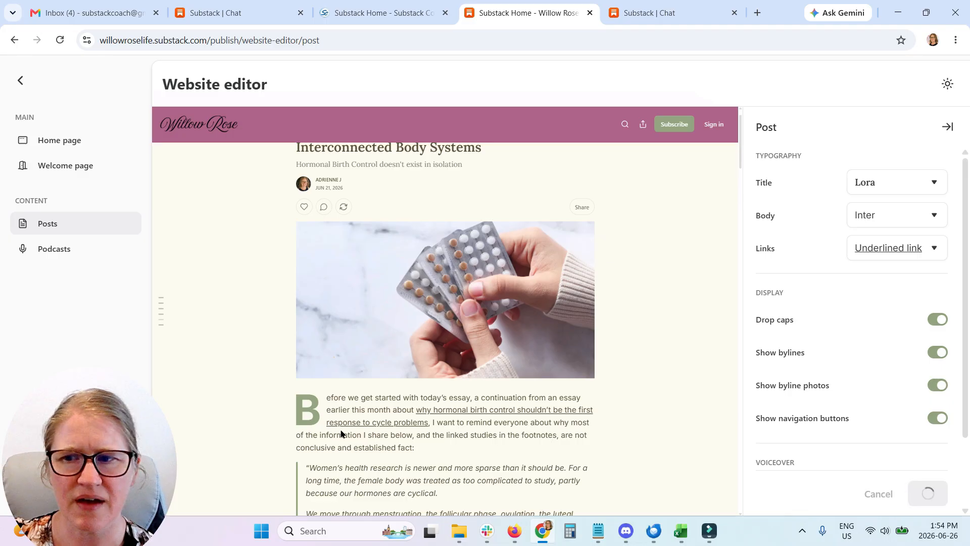
# Examine the hero and body layout options of the Podcasts page.
pyautogui.click(61, 261)
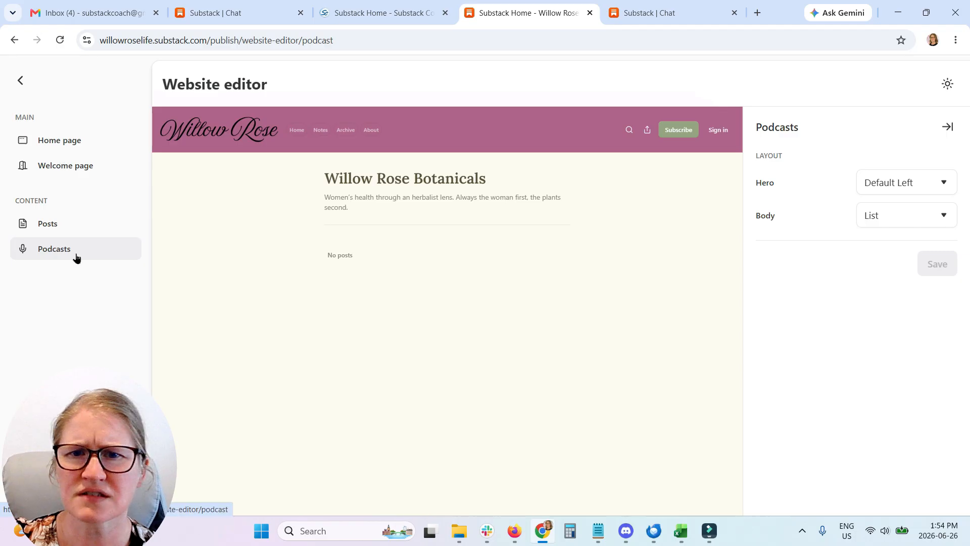
pyautogui.click(909, 185)
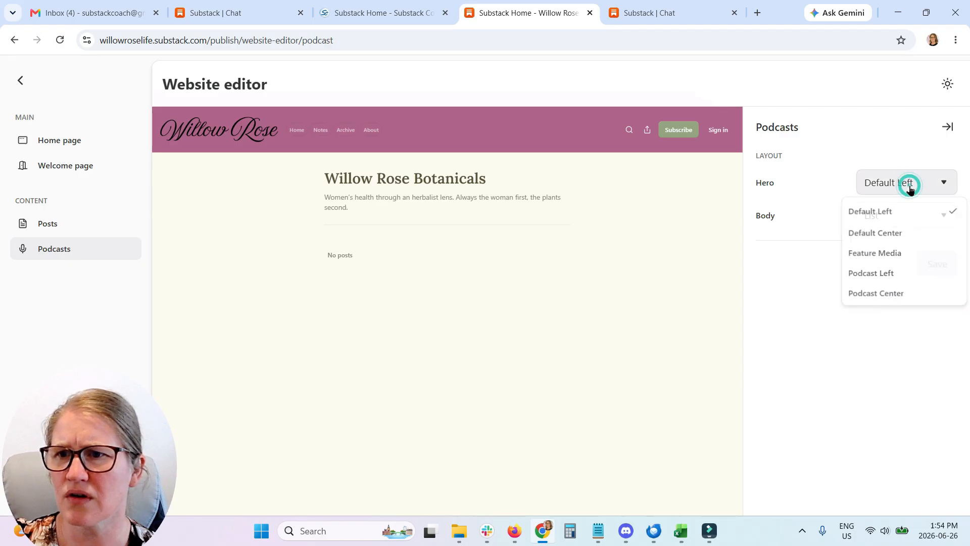
pyautogui.click(909, 187)
pyautogui.click(915, 215)
pyautogui.click(916, 216)
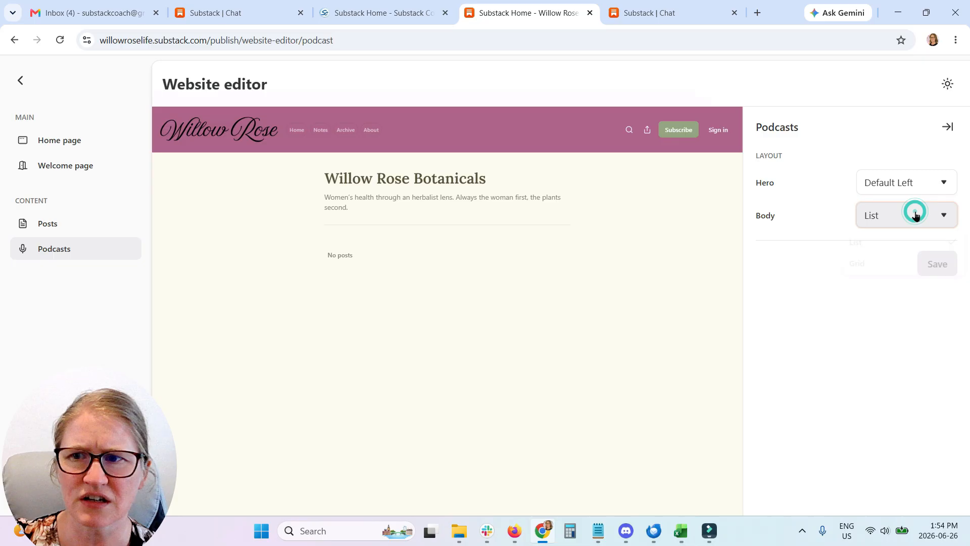
# Open the publication's website settings and look through the navigation bar, notes, homepage links, custom pages and custom tags.
pyautogui.click(21, 80)
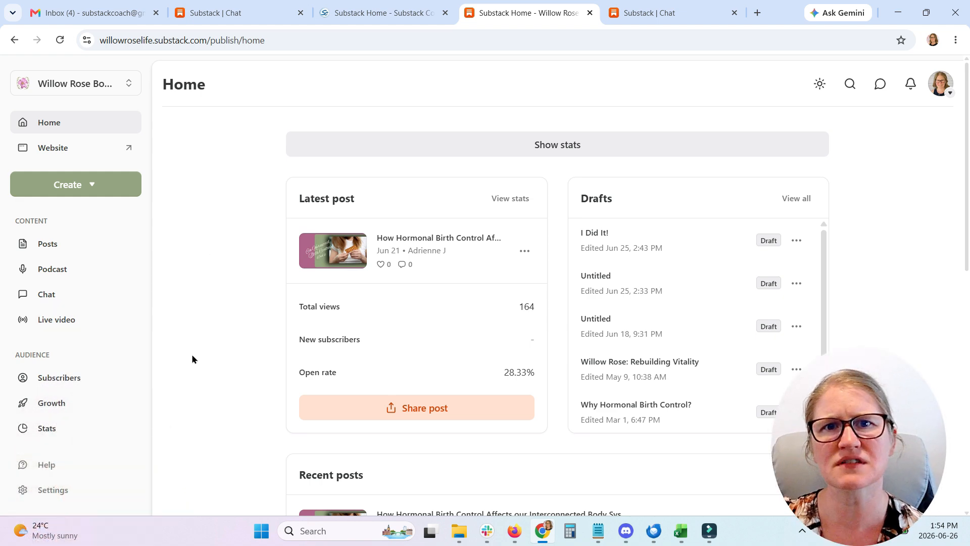
pyautogui.click(66, 492)
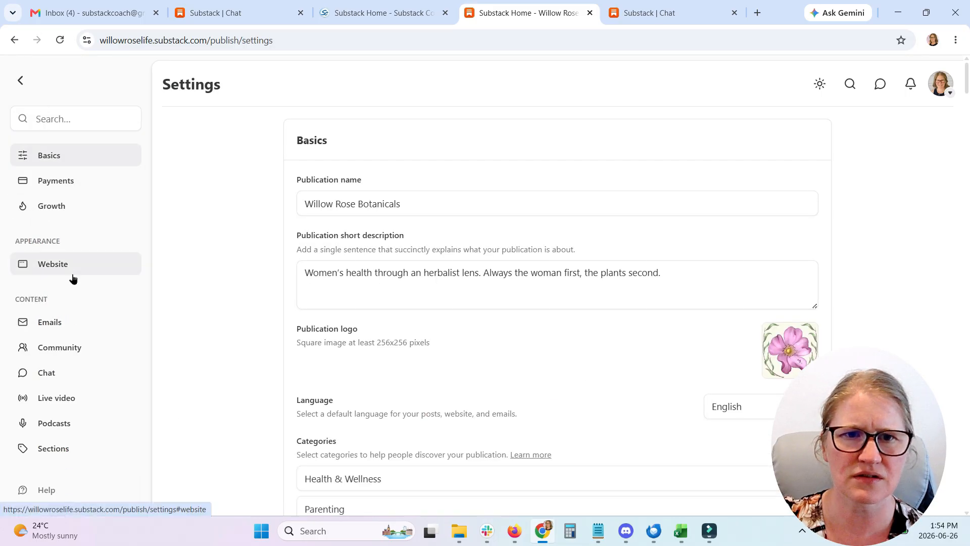
pyautogui.click(73, 279)
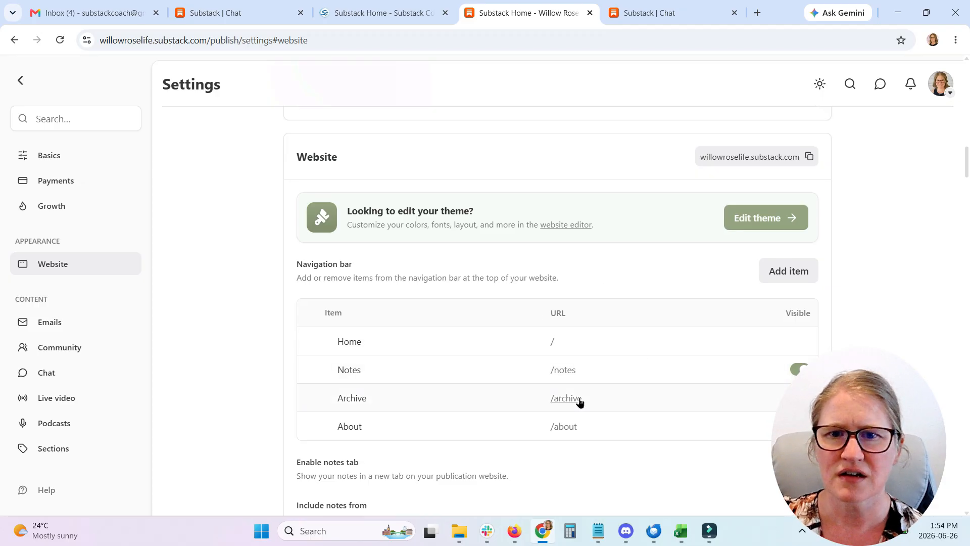
pyautogui.scroll(-2, 578, 401)
pyautogui.scroll(-8, 516, 307)
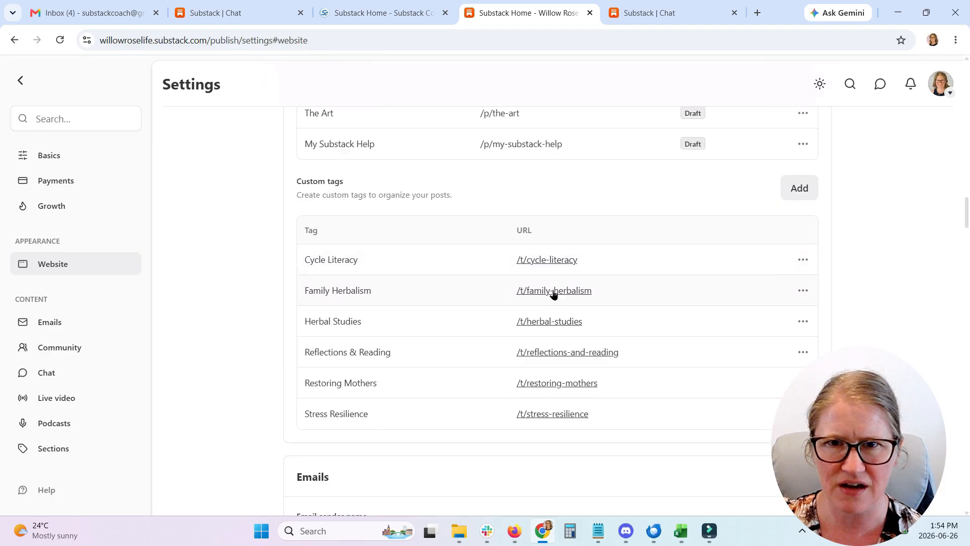
pyautogui.scroll(8, 721, 475)
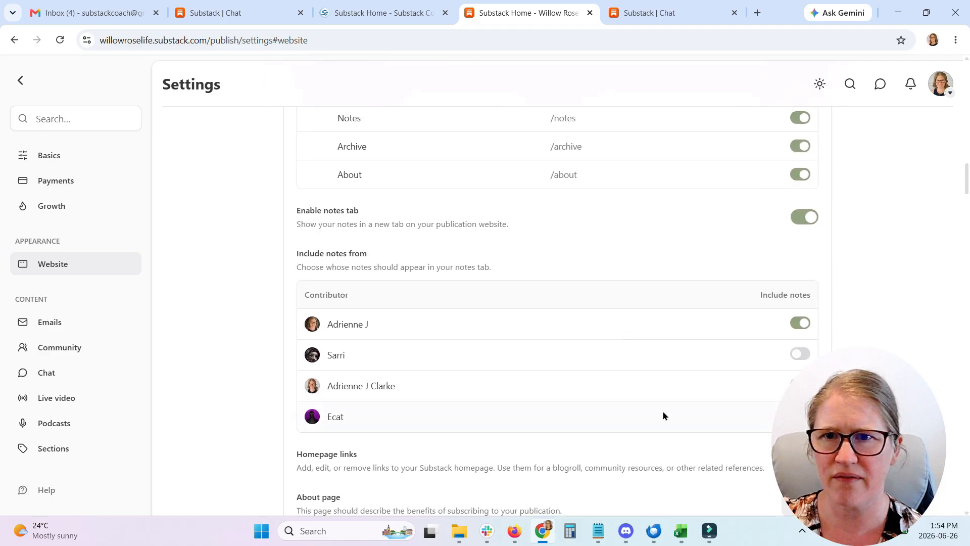
pyautogui.scroll(3, 556, 394)
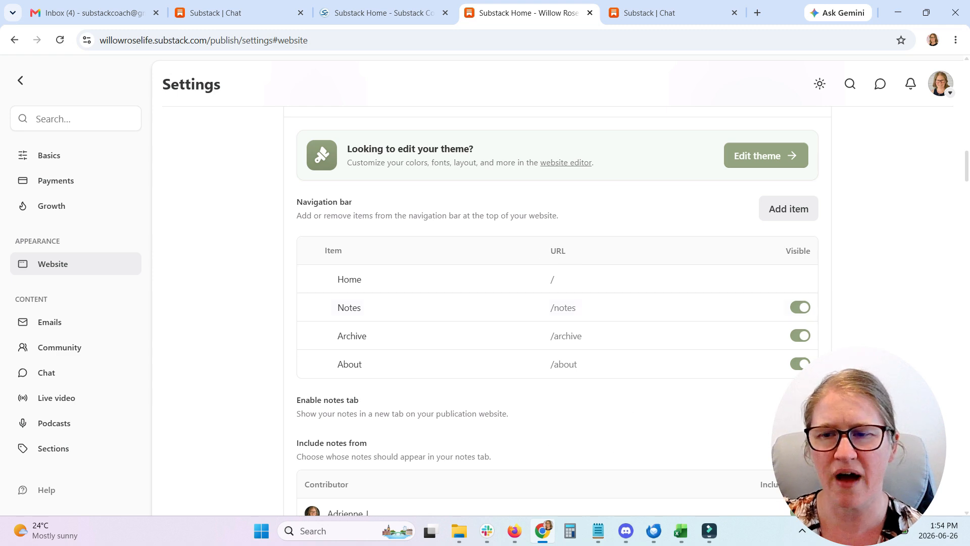
pyautogui.scroll(-10, 728, 326)
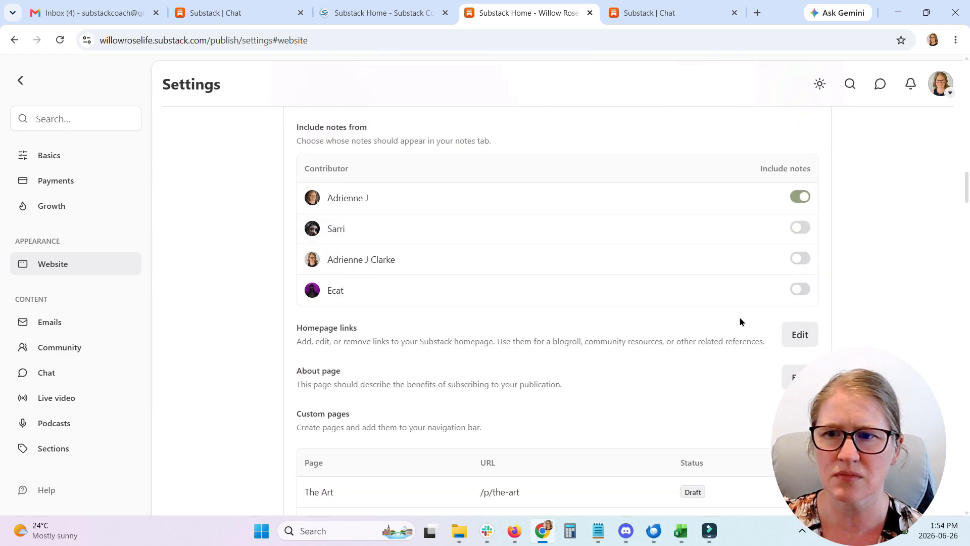
# Add Cycle Literacy and the other custom tags to the website's navigation bar.
pyautogui.click(470, 314)
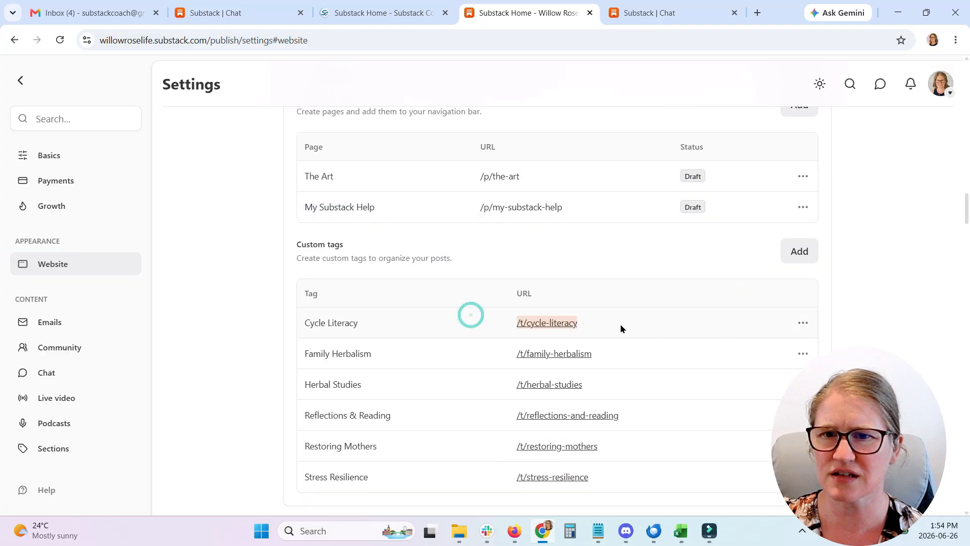
pyautogui.click(802, 324)
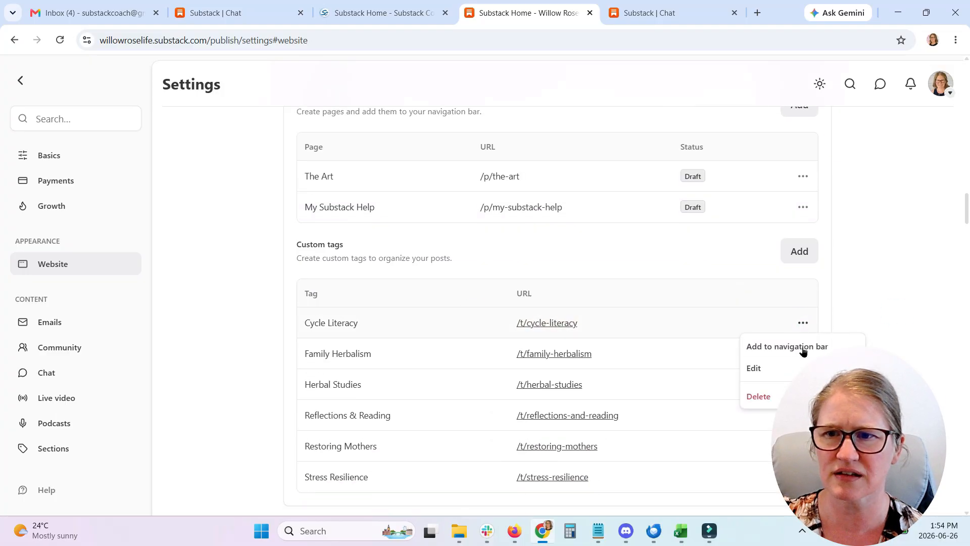
pyautogui.click(804, 350)
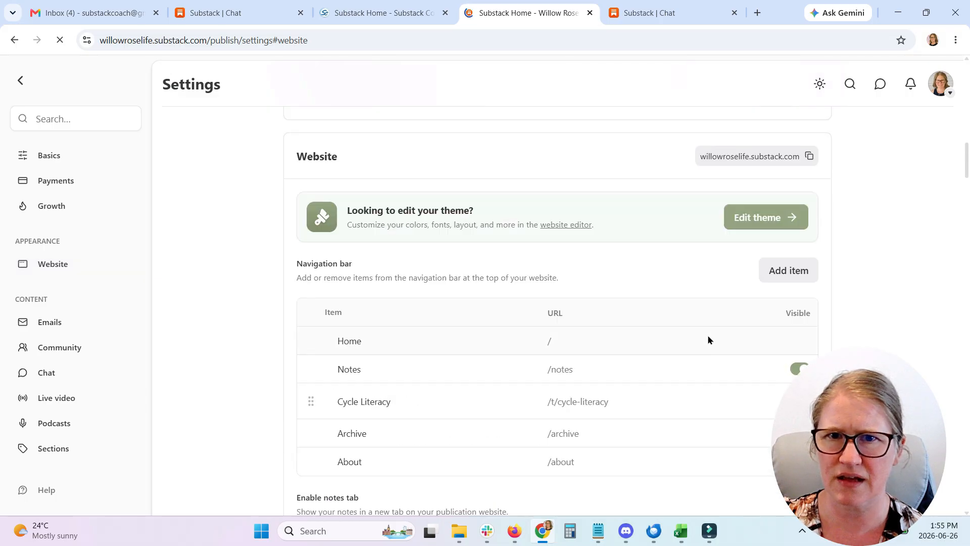
pyautogui.scroll(-5, 908, 357)
pyautogui.scroll(-6, 808, 344)
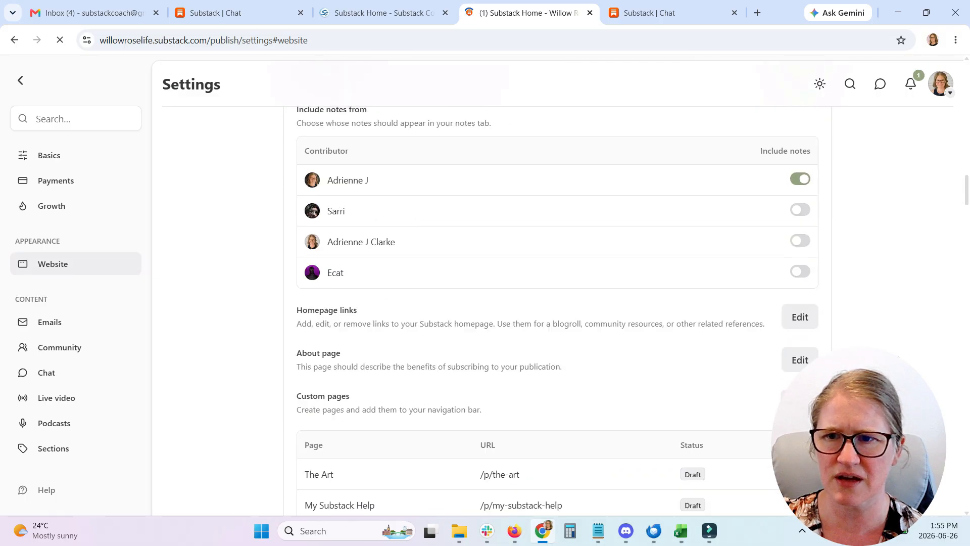
pyautogui.scroll(-5, 835, 348)
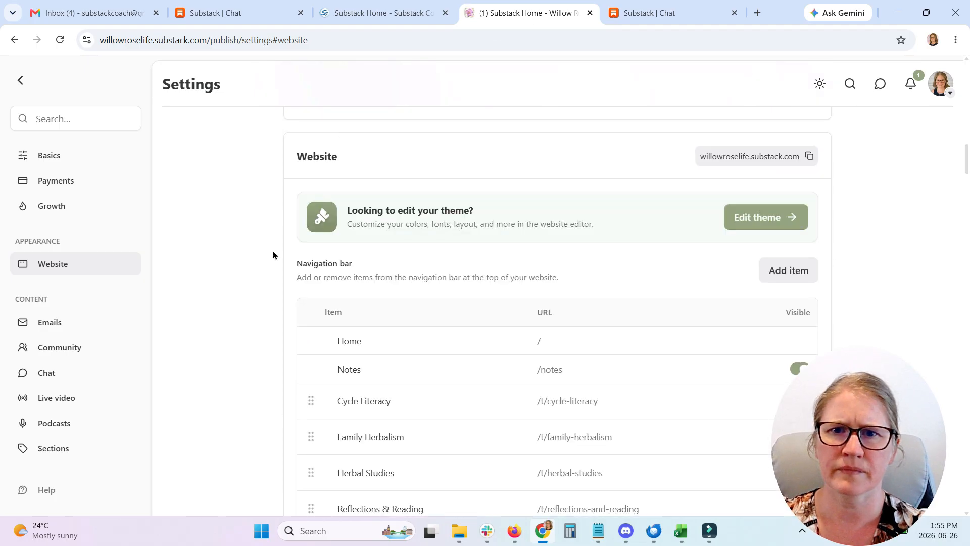
# View the live website and check how the added tags appear in its navigation bar and overflow list.
pyautogui.scroll(6, 275, 263)
pyautogui.scroll(10, 280, 269)
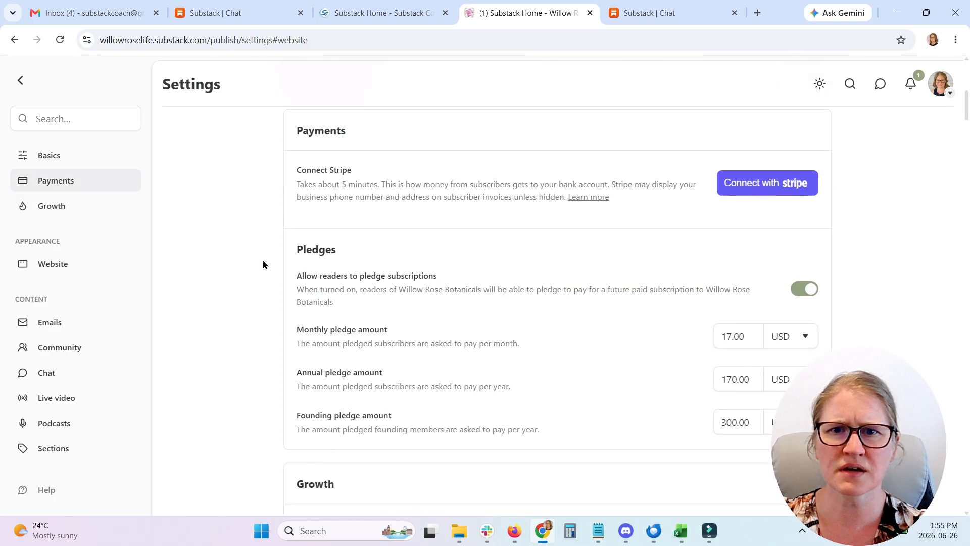
pyautogui.click(19, 87)
pyautogui.click(76, 148)
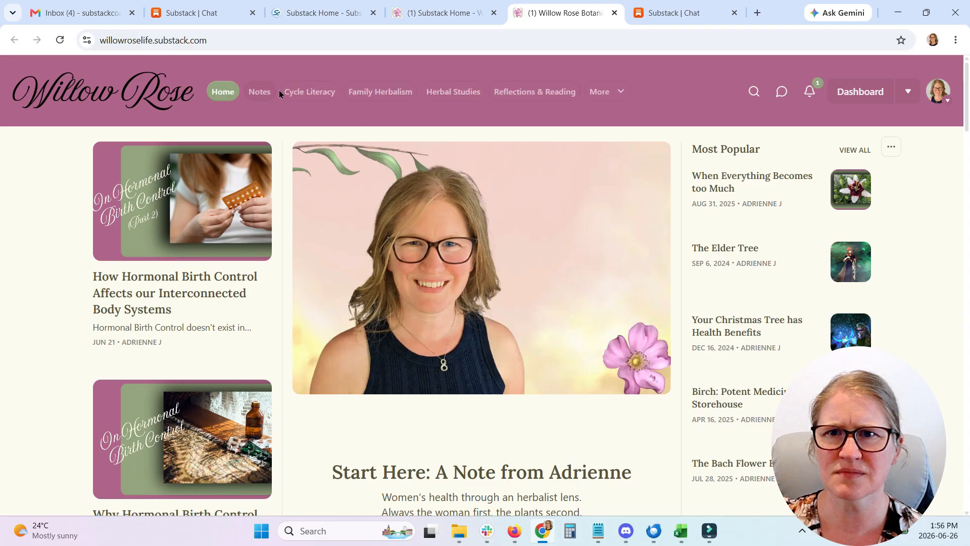
pyautogui.click(626, 91)
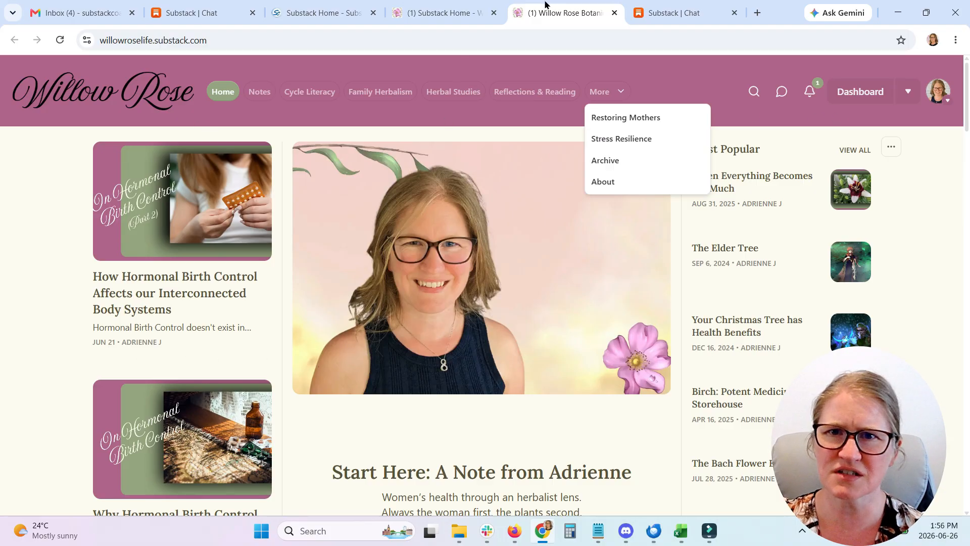
# Return to the navigation bar section of the publication's website settings.
pyautogui.click(444, 13)
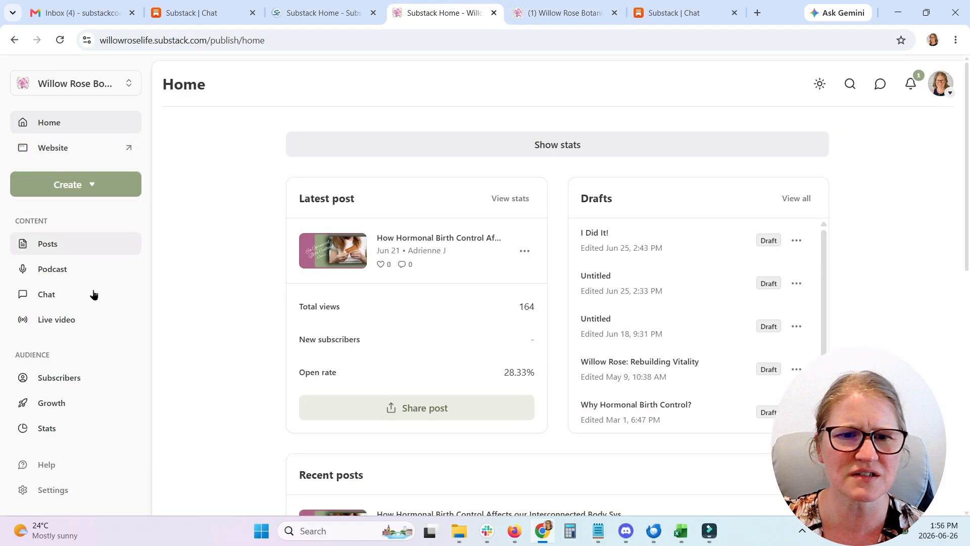
pyautogui.click(67, 489)
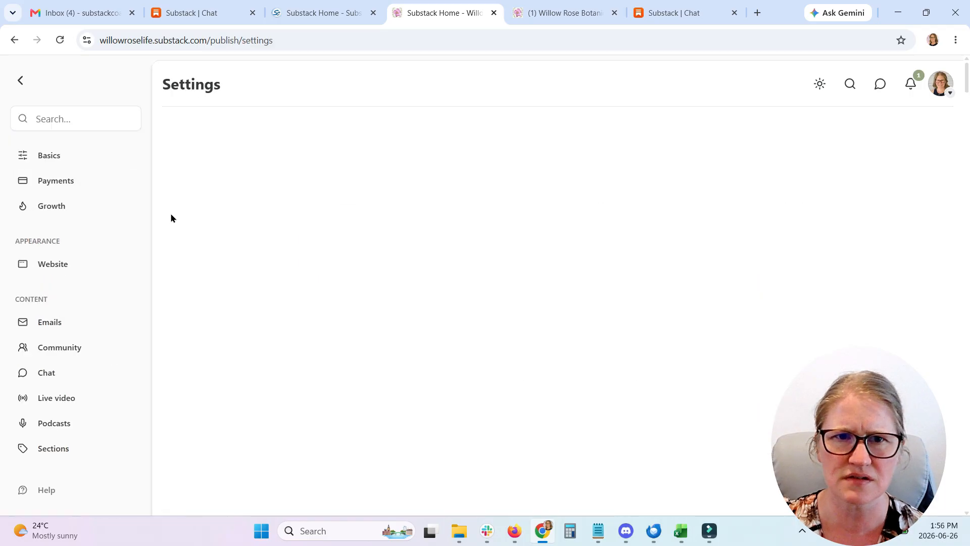
pyautogui.scroll(-5, 381, 420)
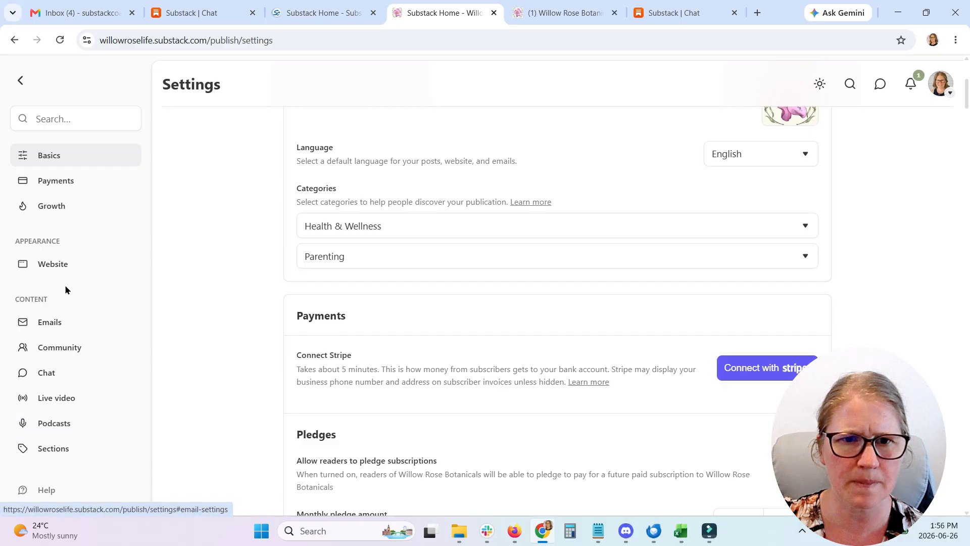
pyautogui.click(59, 262)
pyautogui.scroll(-5, 527, 276)
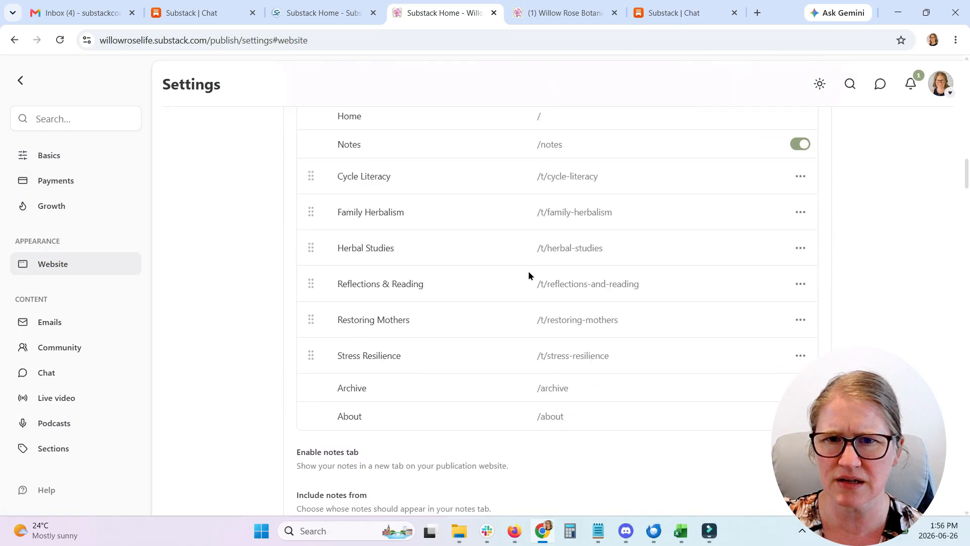
pyautogui.scroll(3, 526, 276)
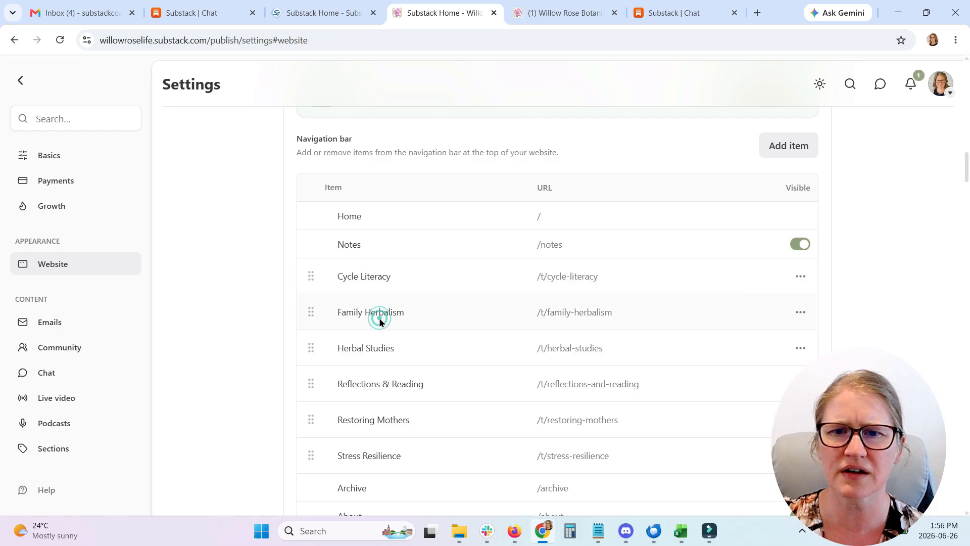
# Combine Family Herbalism and Cycle Literacy into a new navigation group titled Essays.
pyautogui.moveTo(379, 316); pyautogui.dragTo(381, 263)
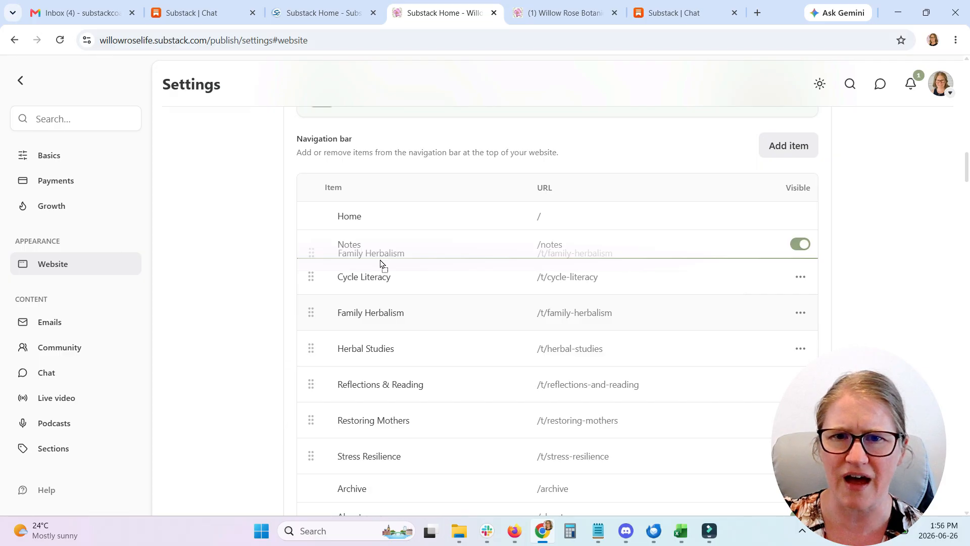
pyautogui.moveTo(381, 263); pyautogui.dragTo(382, 284)
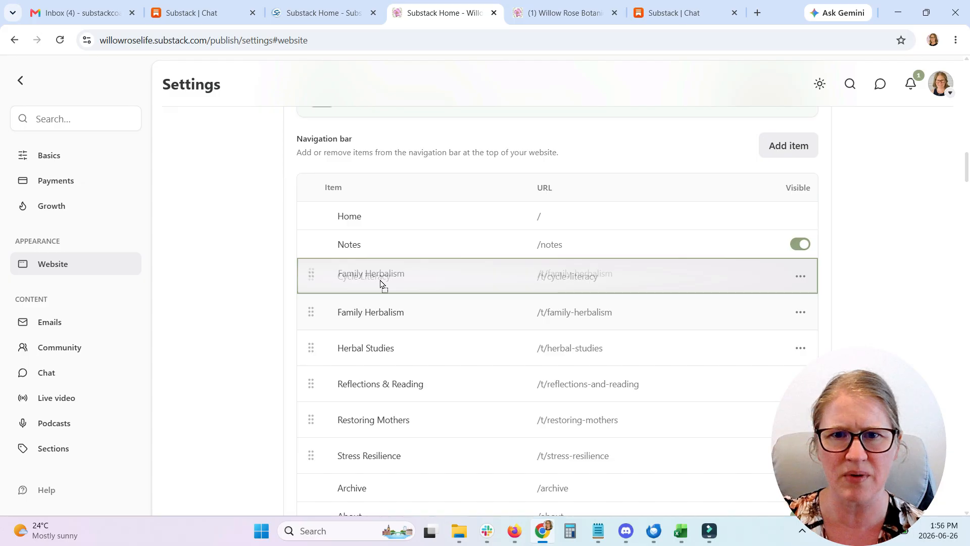
pyautogui.moveTo(380, 278); pyautogui.dragTo(380, 279)
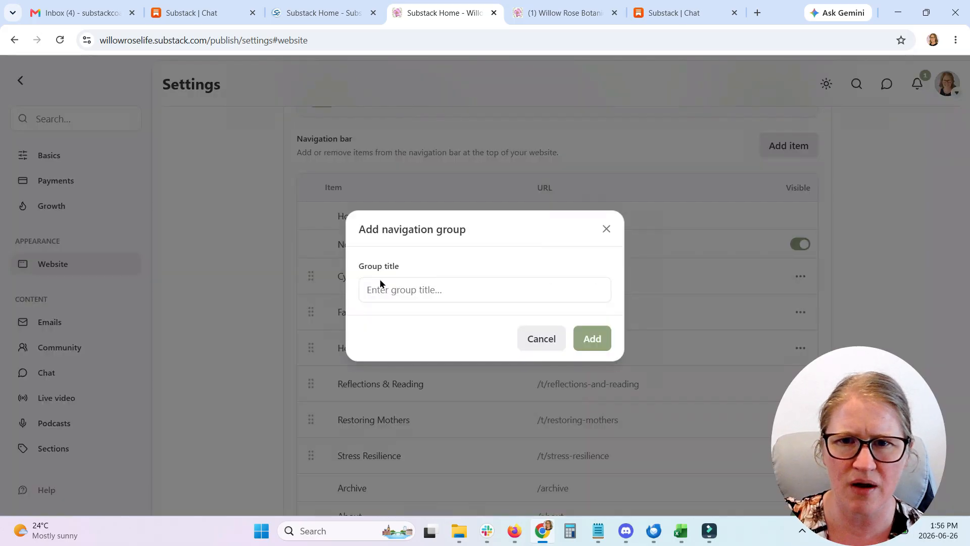
pyautogui.click(412, 285)
pyautogui.write('Essays')
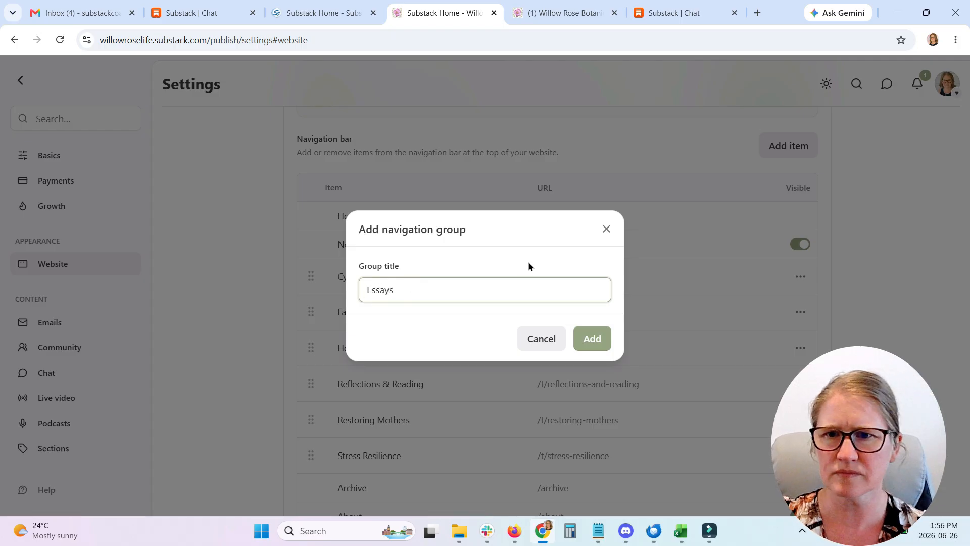
pyautogui.click(592, 348)
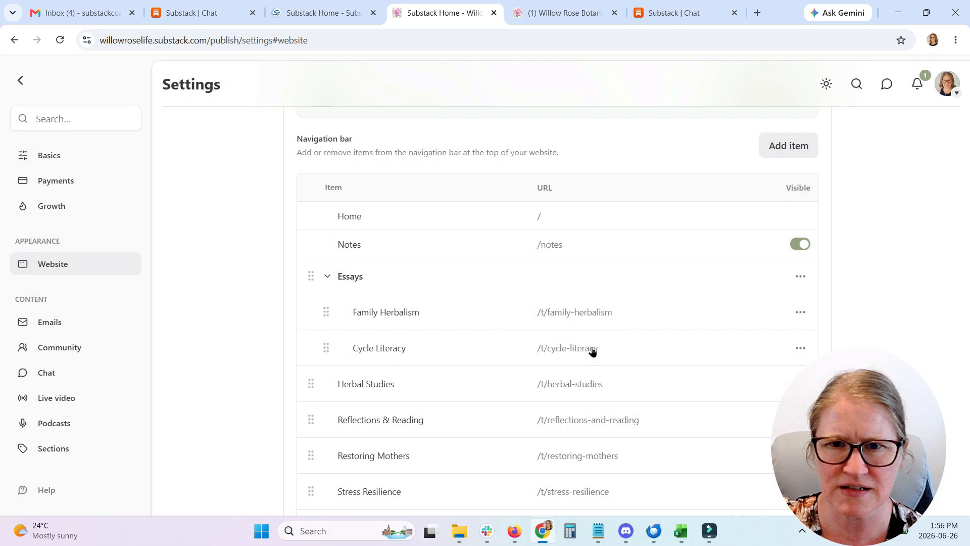
# Move Herbal Studies above the Essays group and Reflections & Reading below Stress Resilience in the navigation bar.
pyautogui.click(361, 385)
pyautogui.moveTo(362, 368); pyautogui.dragTo(360, 263)
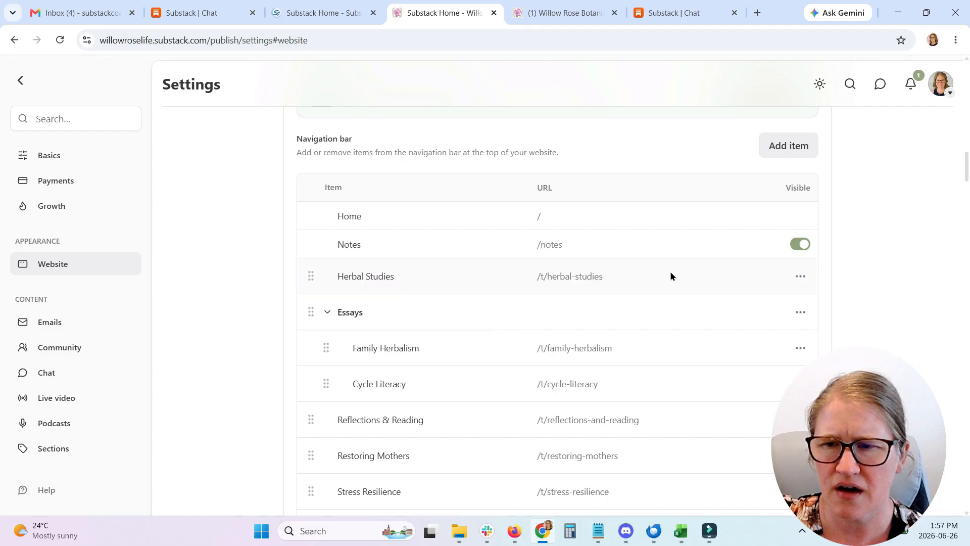
pyautogui.moveTo(384, 422); pyautogui.dragTo(395, 332)
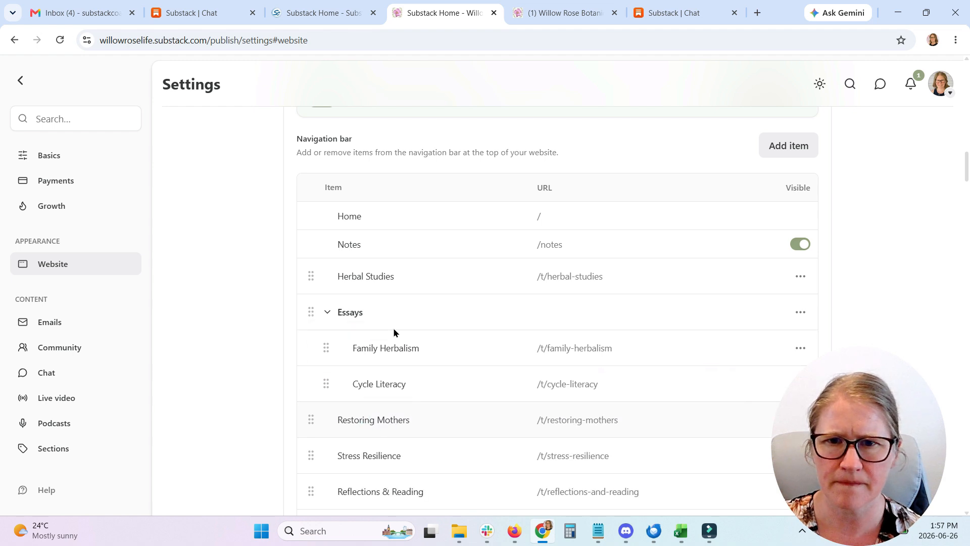
# Move Restoring Mothers, Stress Resilience and Reflections & Reading into the Essays navigation group.
pyautogui.moveTo(360, 427); pyautogui.dragTo(428, 319)
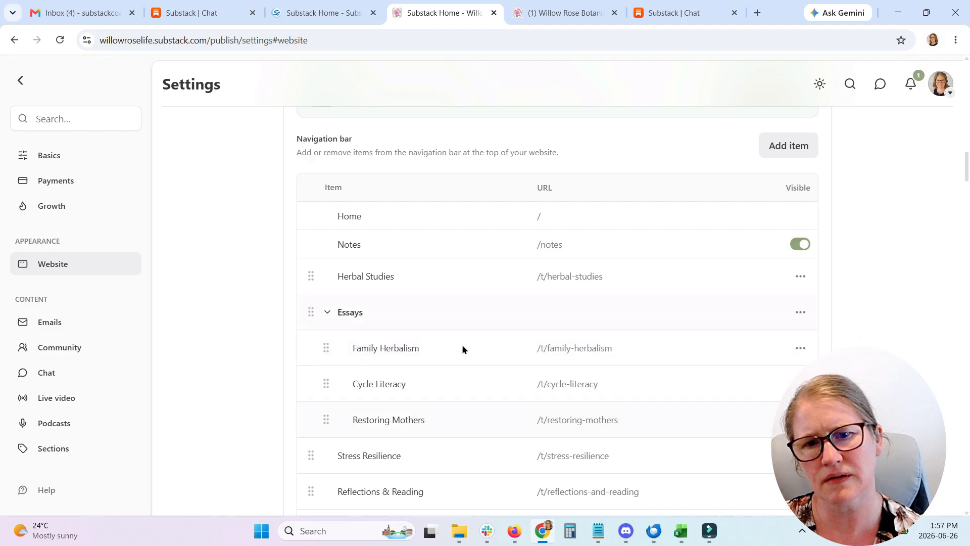
pyautogui.scroll(-3, 466, 374)
pyautogui.moveTo(412, 224); pyautogui.dragTo(412, 191)
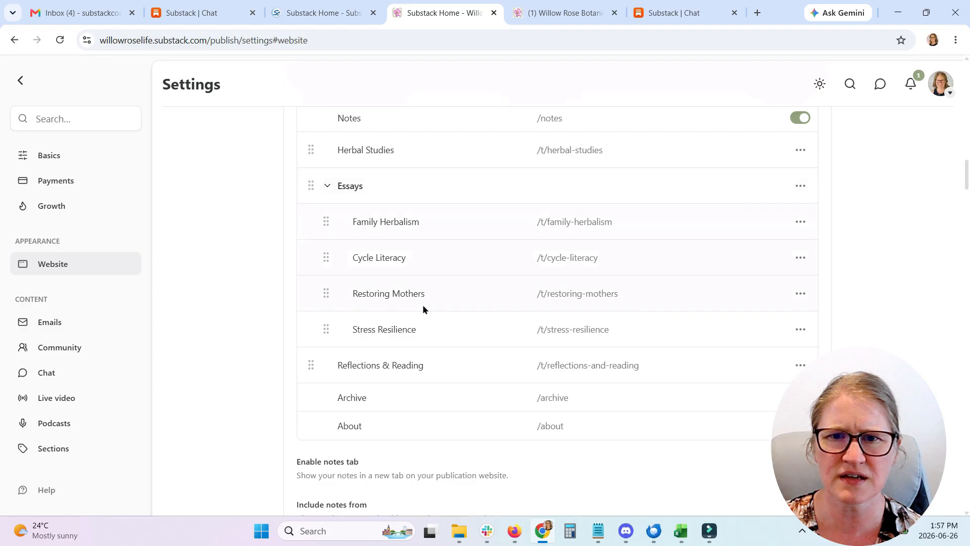
pyautogui.moveTo(382, 375); pyautogui.dragTo(398, 199)
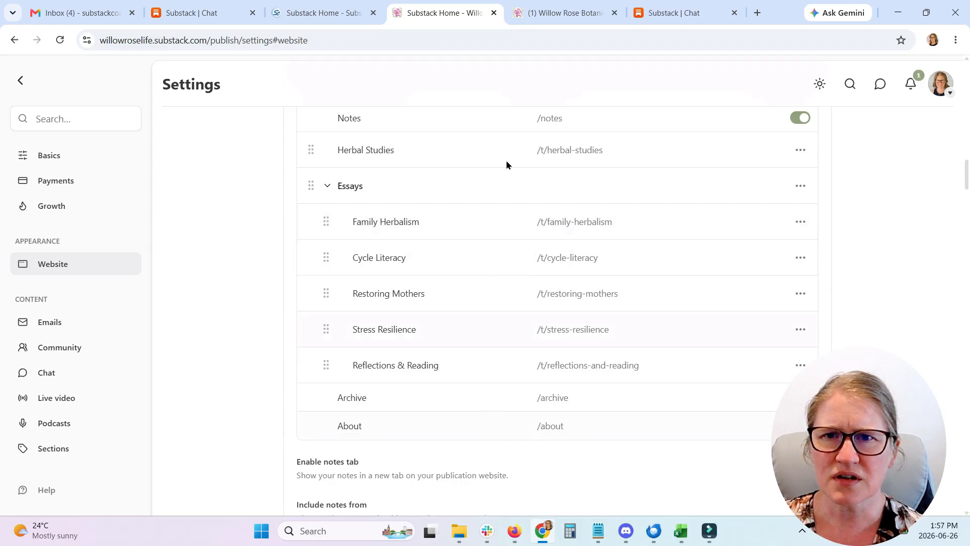
# Check the regrouped navigation on the reloaded live website and hide the Archive item in the navigation bar settings.
pyautogui.click(564, 13)
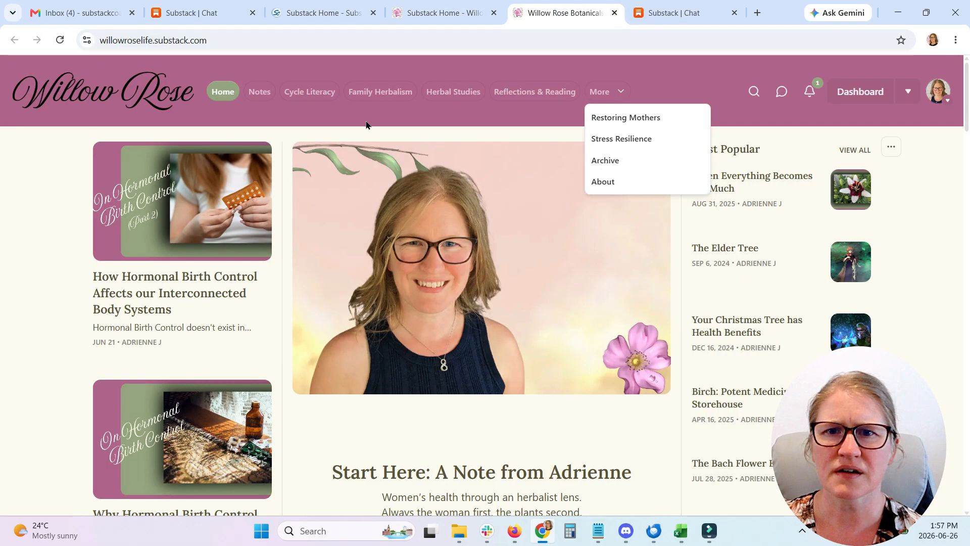
pyautogui.click(60, 40)
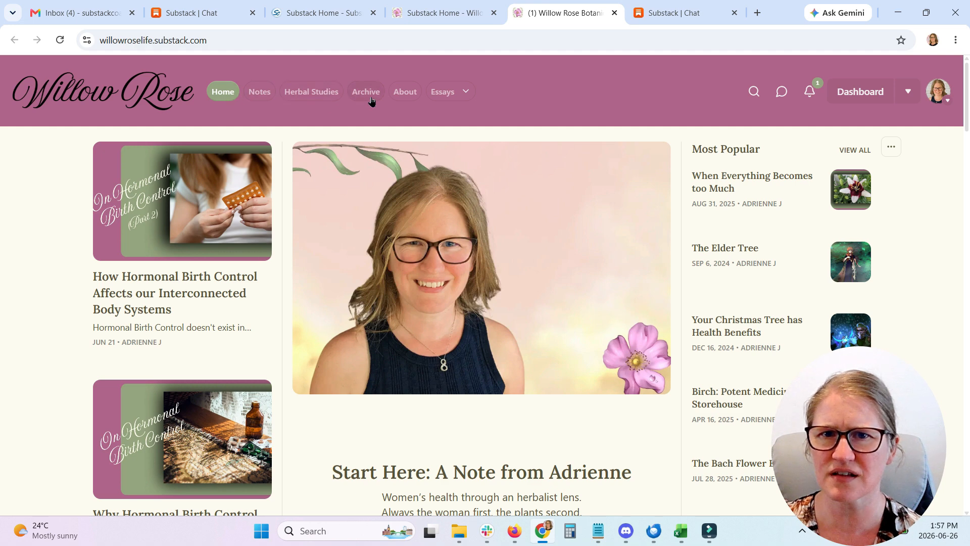
pyautogui.click(477, 5)
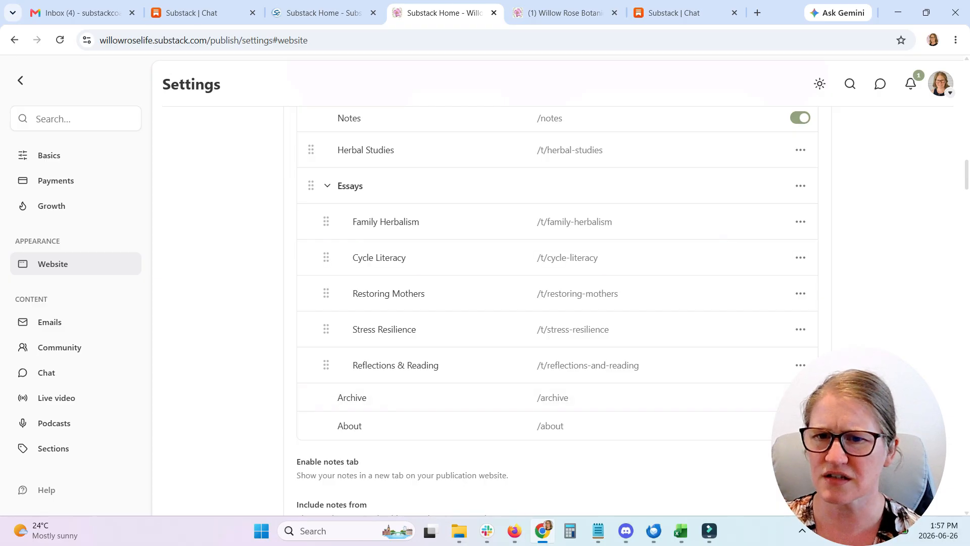
pyautogui.scroll(2, 556, 303)
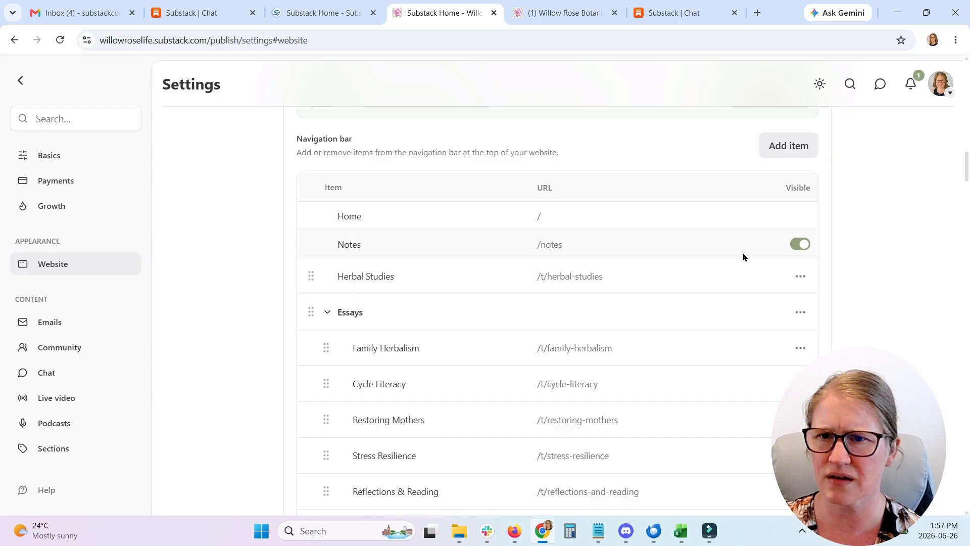
pyautogui.scroll(-3, 760, 255)
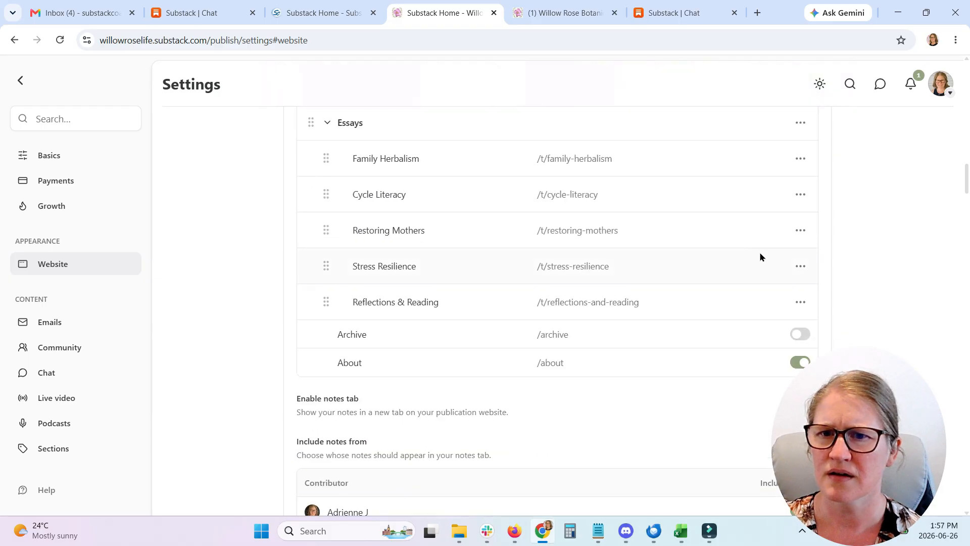
# Check the Essays group's entries in the live website's navigation bar and look over the homepage sections.
pyautogui.click(595, 9)
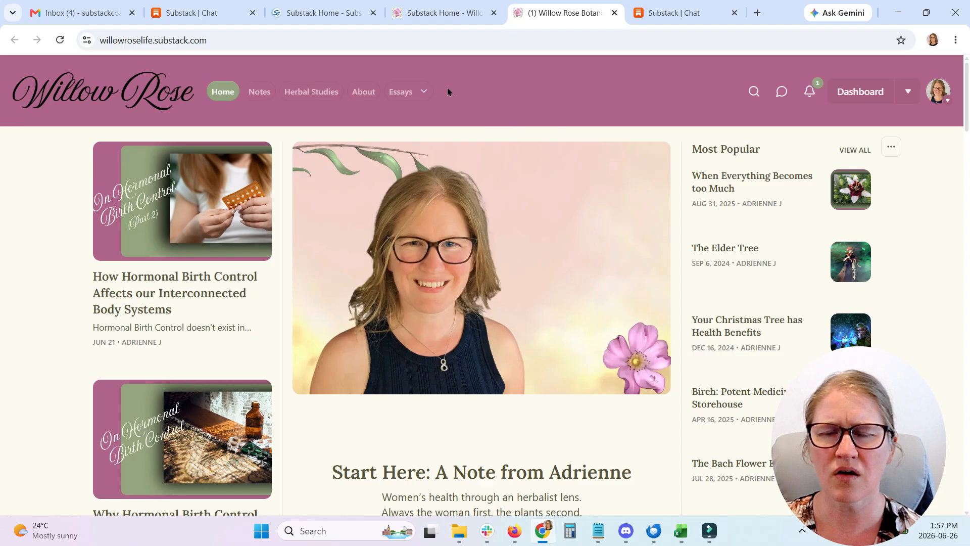
pyautogui.click(424, 91)
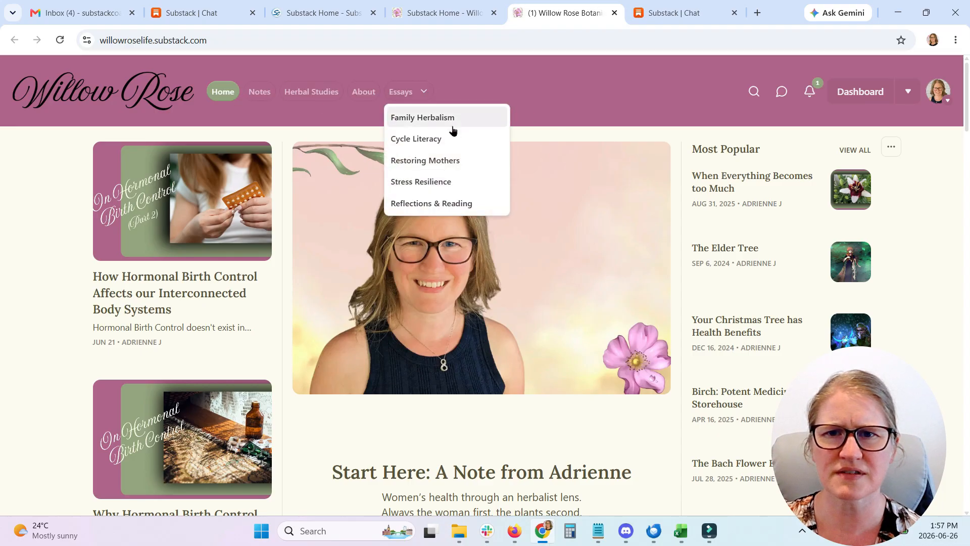
pyautogui.click(665, 124)
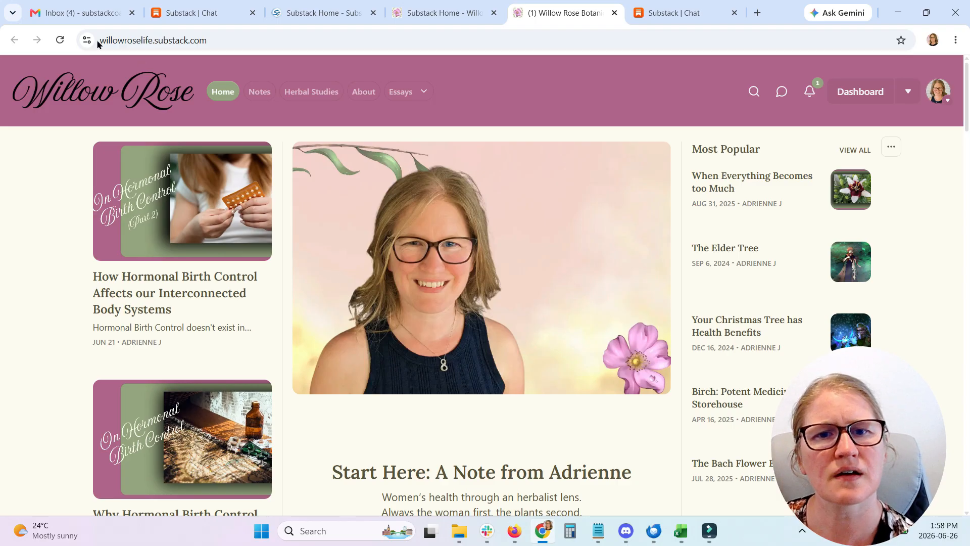
pyautogui.scroll(-4, 527, 332)
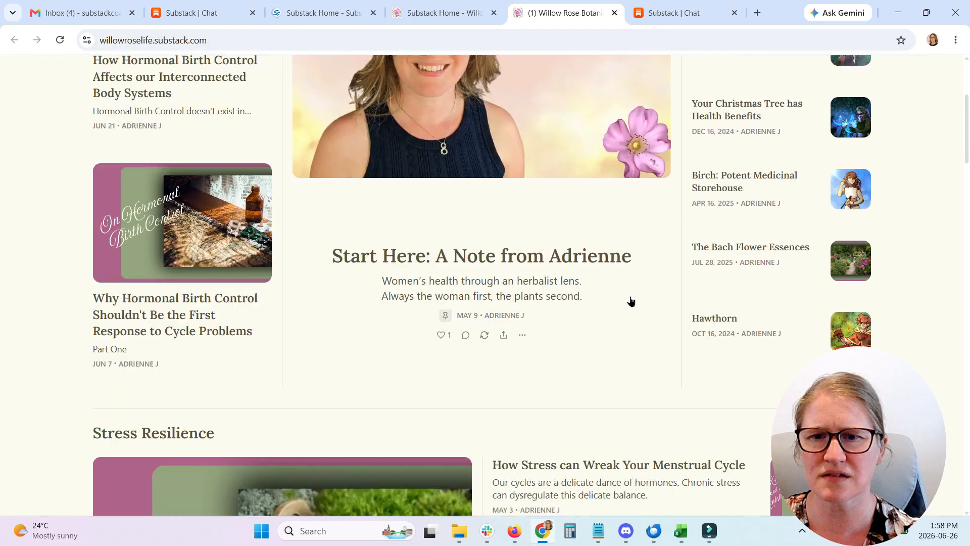
pyautogui.scroll(-5, 631, 302)
pyautogui.scroll(10, 637, 300)
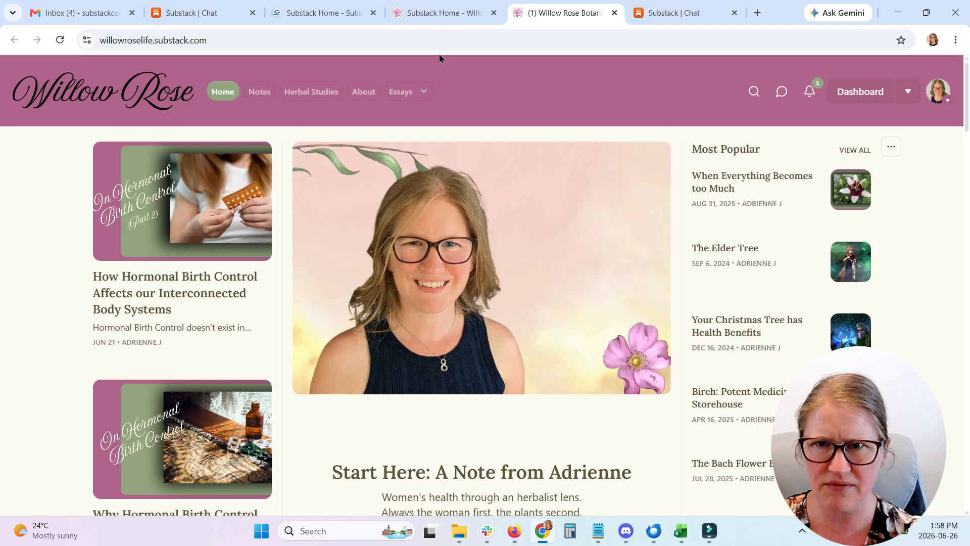
# Open willowrosebotanicals.com in a new browser tab to get its link, and return to the Substack navigation bar settings.
pyautogui.click(443, 12)
pyautogui.scroll(5, 698, 330)
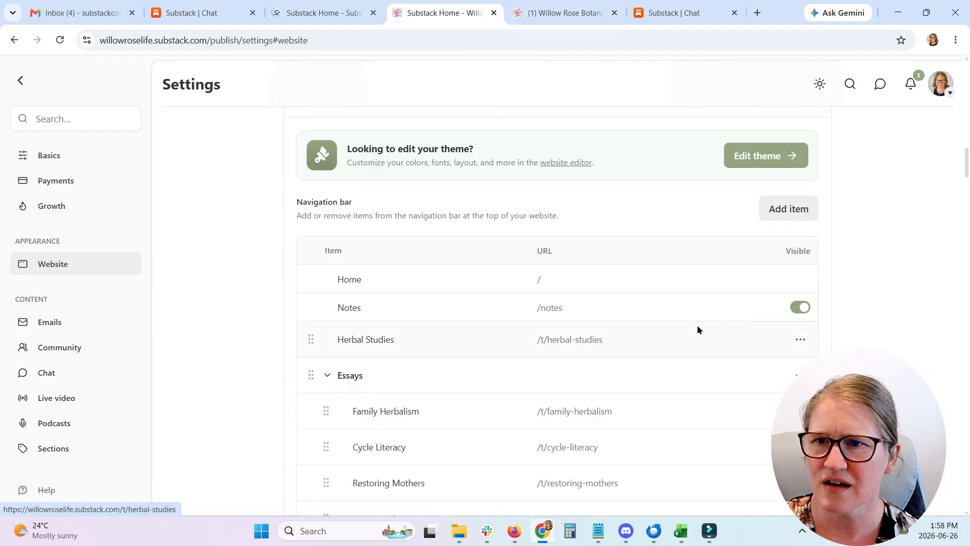
pyautogui.click(758, 10)
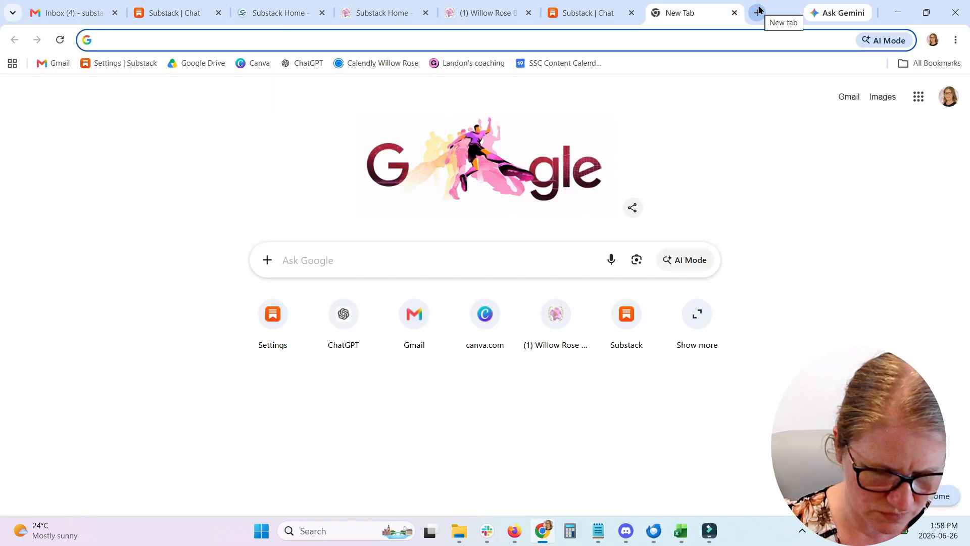
pyautogui.write('willowrosebotanicals.com')
pyautogui.press('Return')
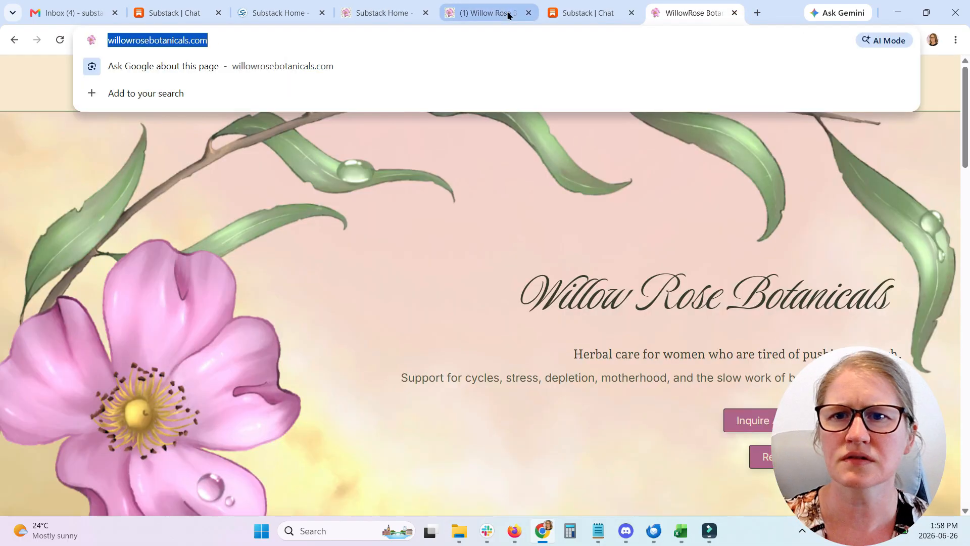
pyautogui.click(508, 13)
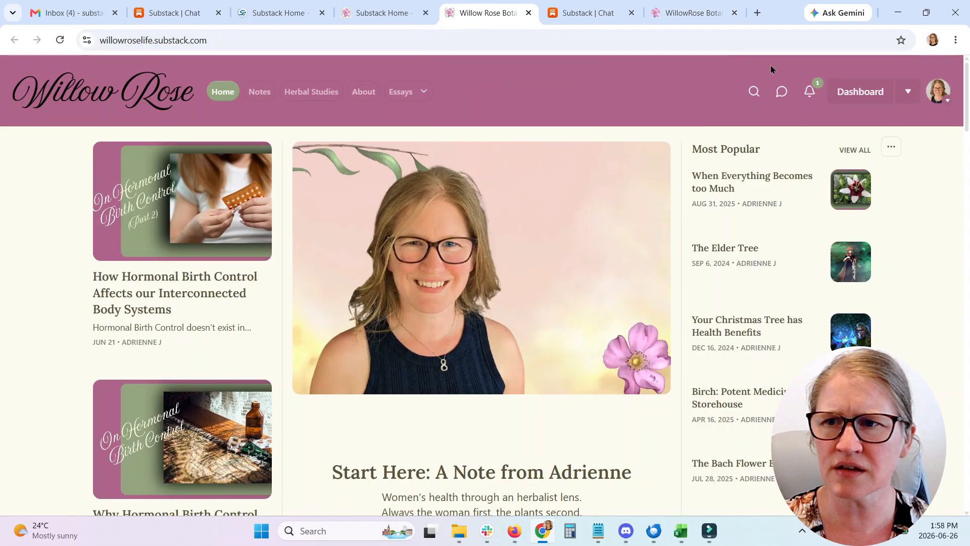
pyautogui.click(373, 15)
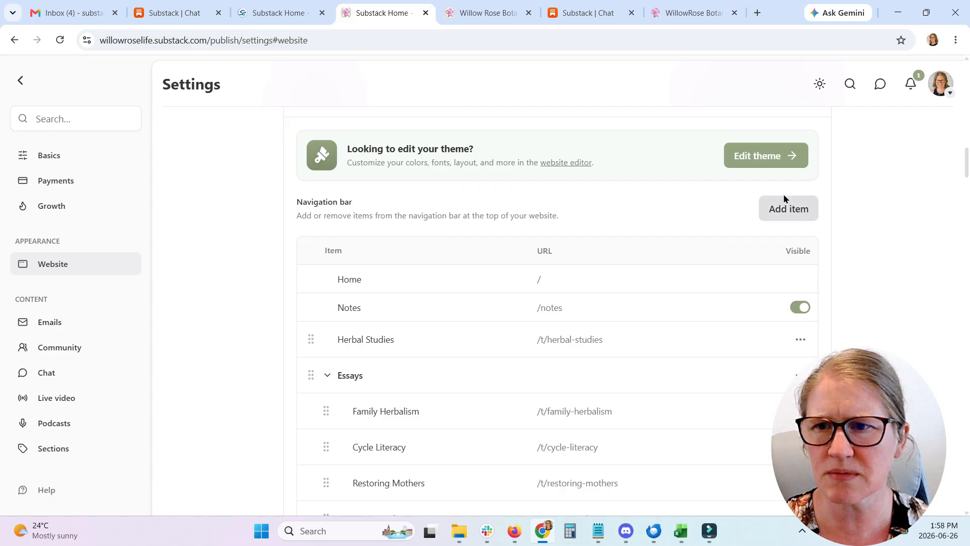
pyautogui.click(789, 210)
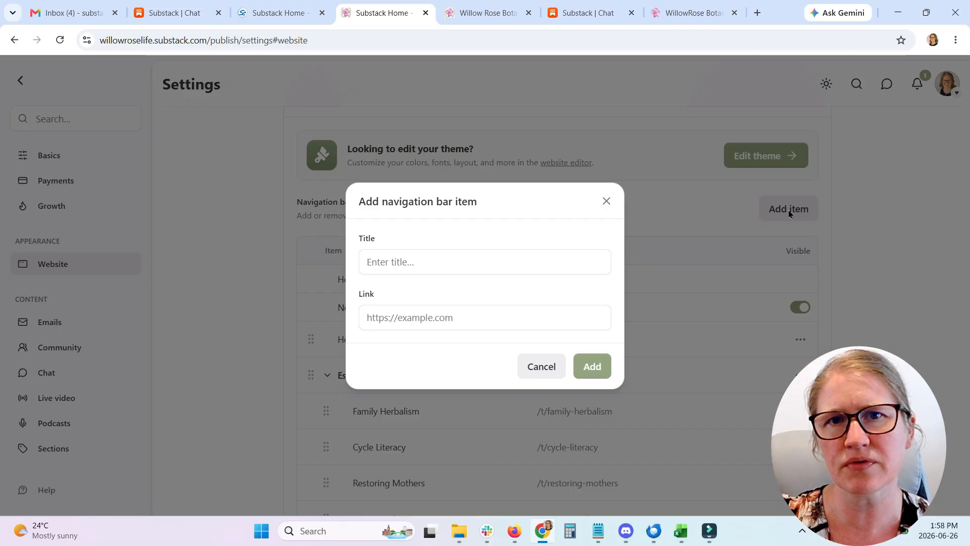
pyautogui.click(453, 311)
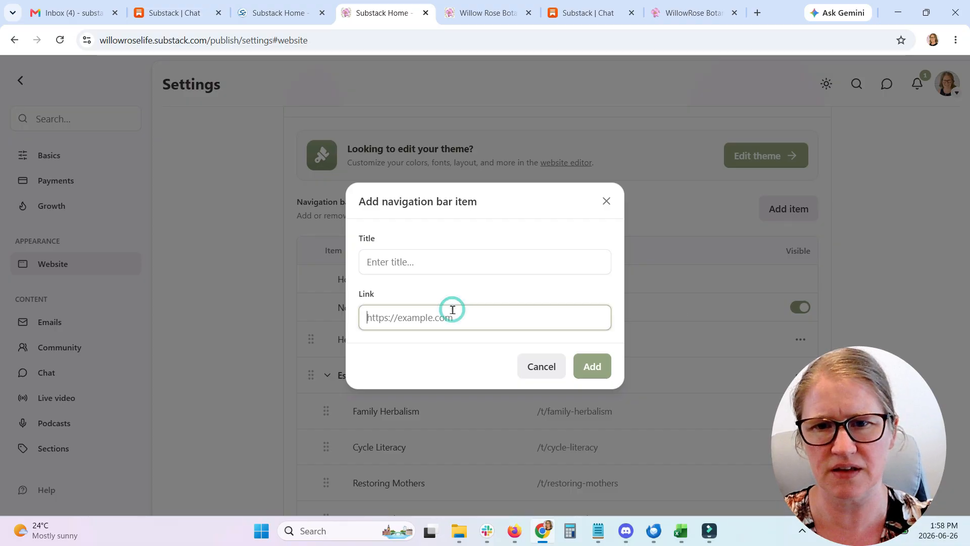
pyautogui.click(443, 261)
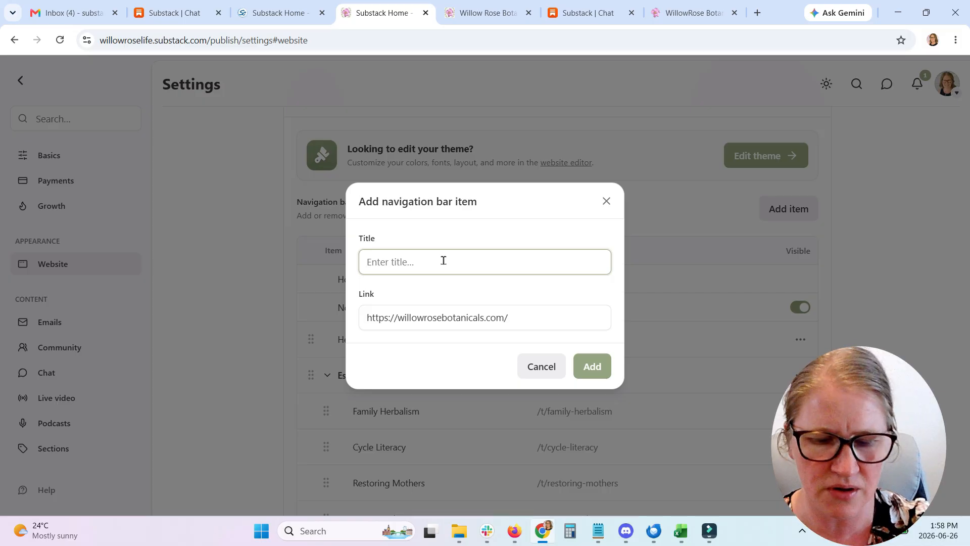
pyautogui.write('Herbal Consultations')
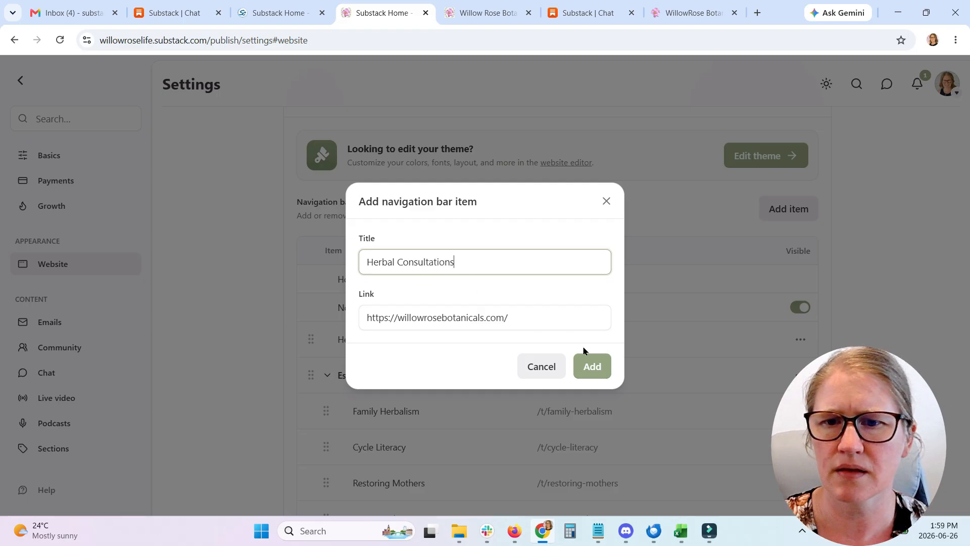
pyautogui.click(592, 366)
# Check the Herbal Consultations item and the Essays submenu in the live website's navigation bar.
pyautogui.click(486, 11)
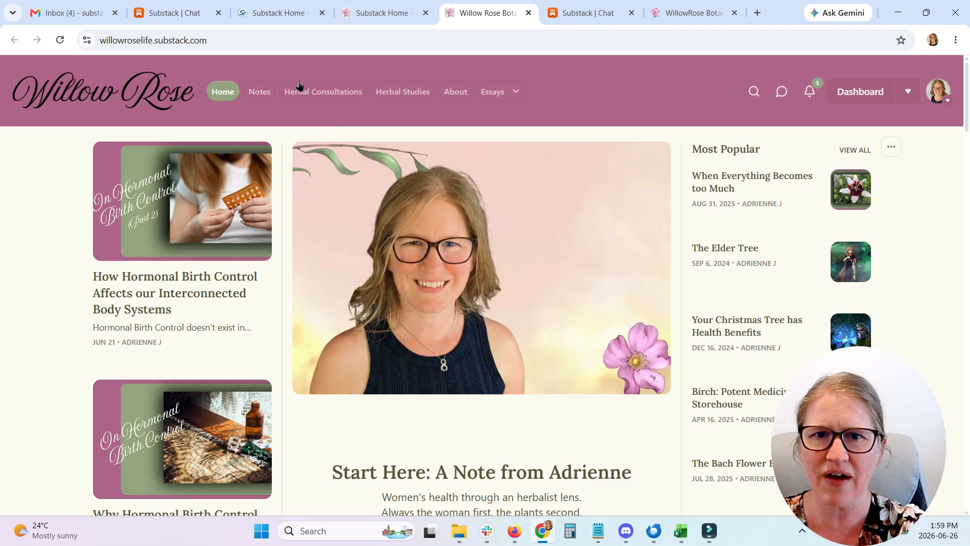
pyautogui.click(515, 94)
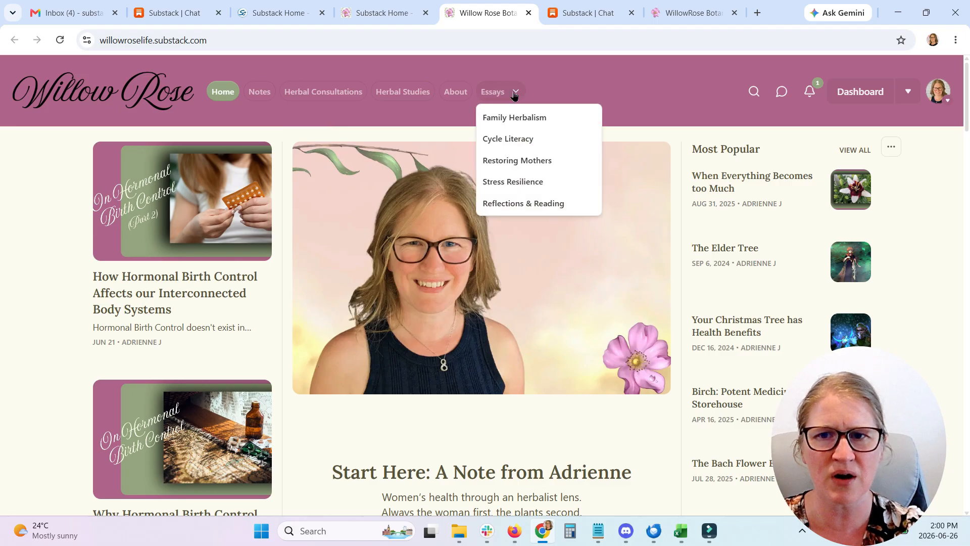
pyautogui.click(600, 93)
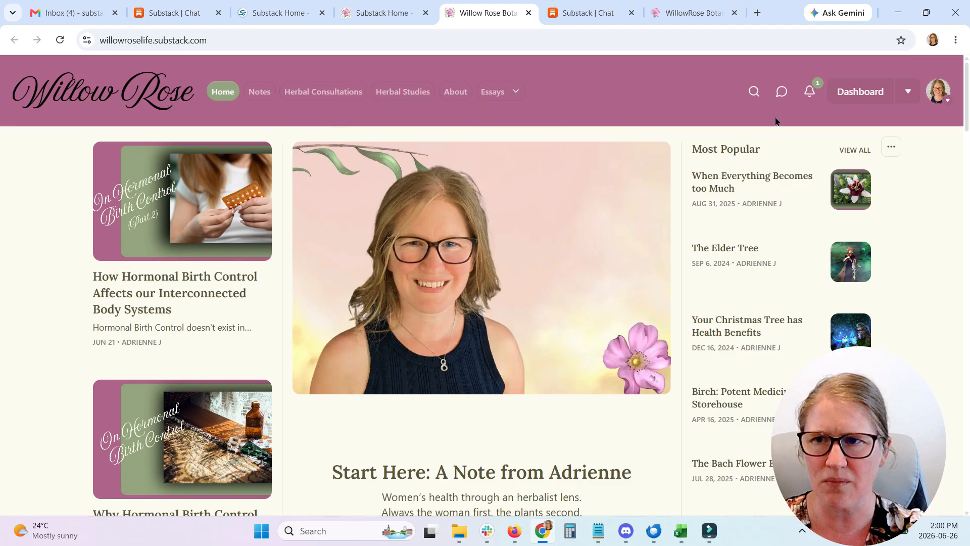
# Review the live homepage from the featured posts through the tag sections, important links and recommendations down to the footer.
pyautogui.scroll(-1, 895, 153)
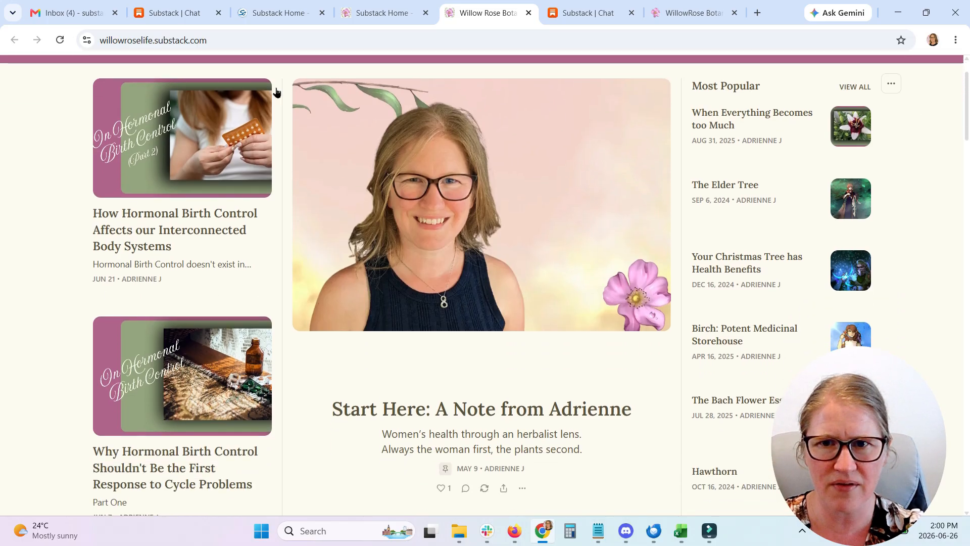
pyautogui.scroll(-1, 792, 343)
pyautogui.scroll(-10, 792, 342)
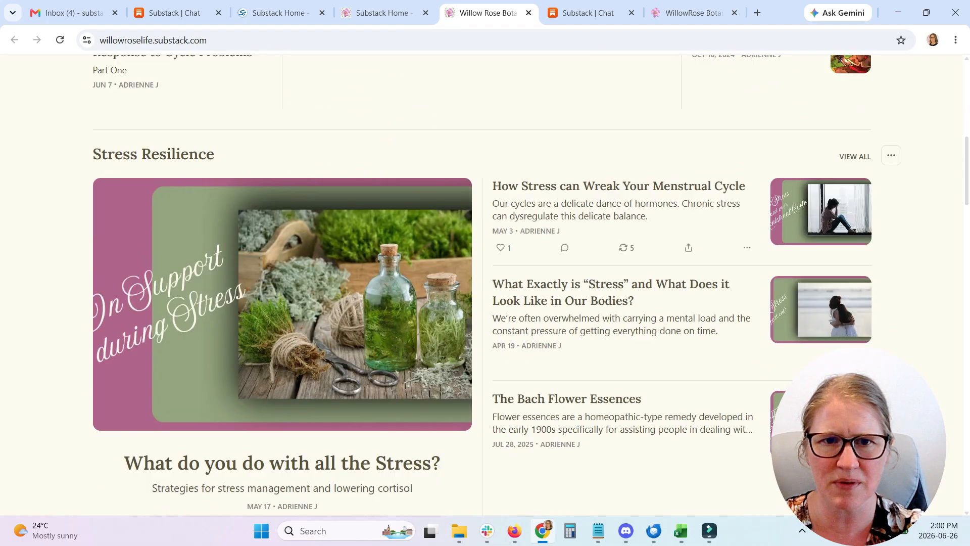
pyautogui.scroll(-6, 765, 411)
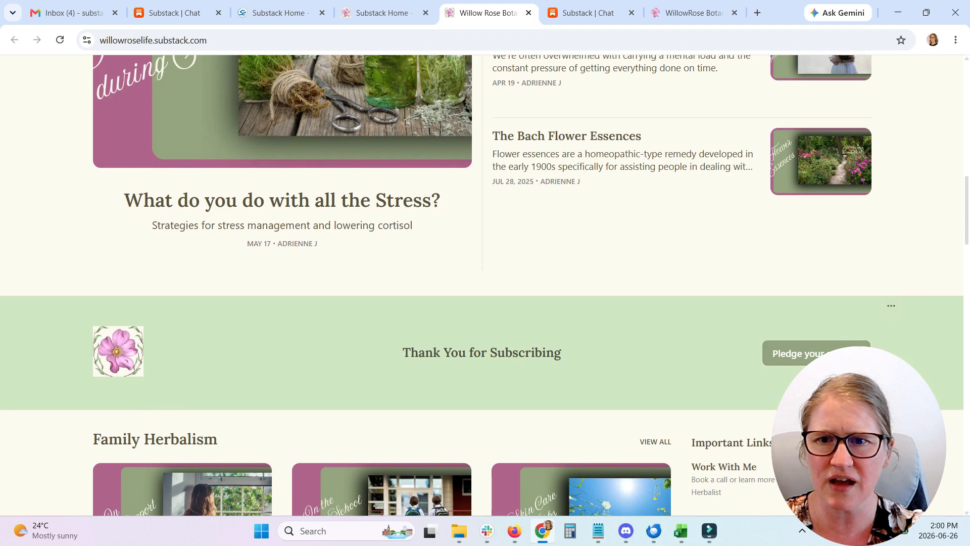
pyautogui.scroll(-5, 783, 445)
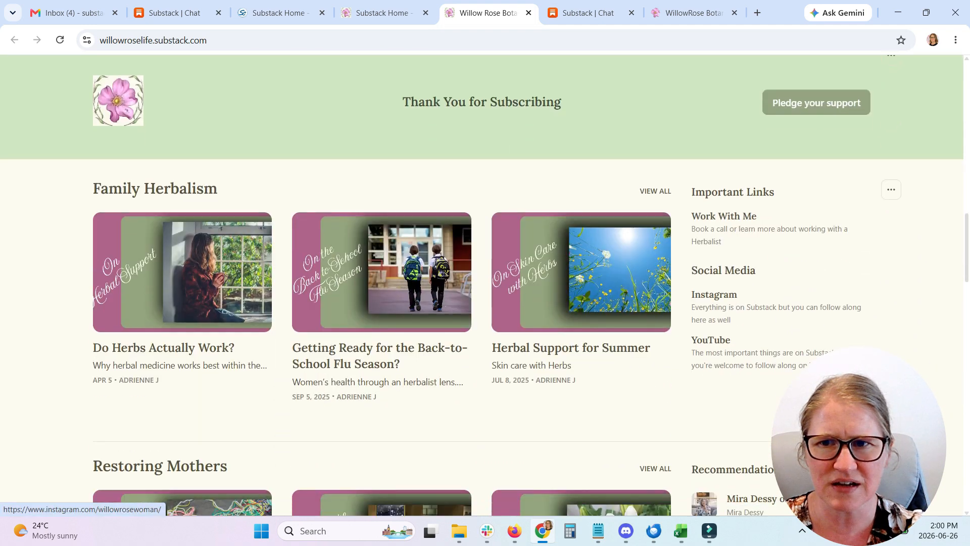
pyautogui.scroll(-10, 784, 445)
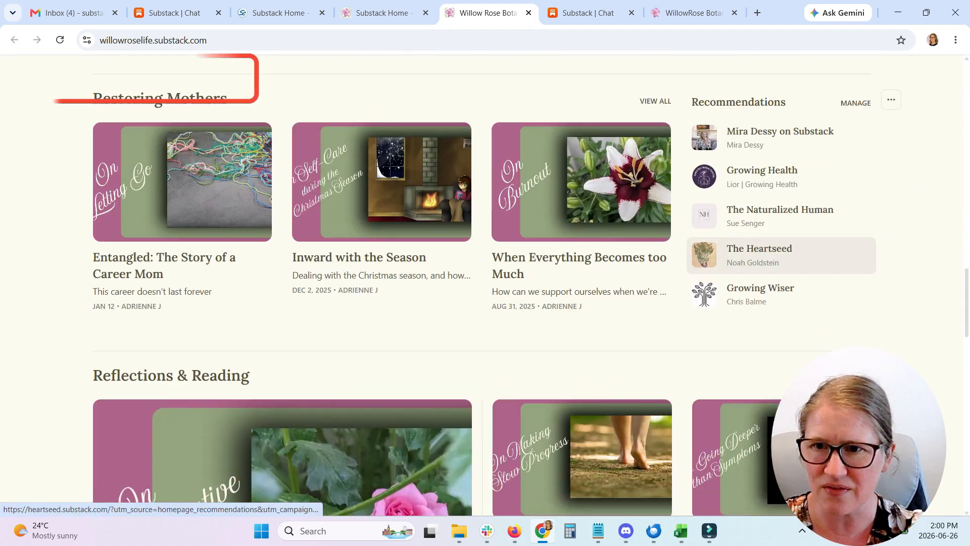
pyautogui.scroll(-11, 784, 445)
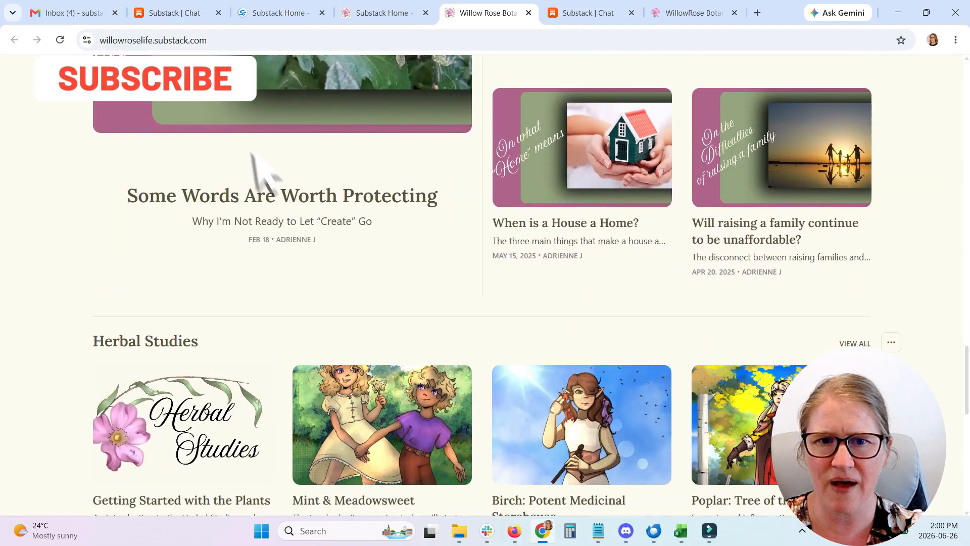
pyautogui.scroll(-6, 159, 248)
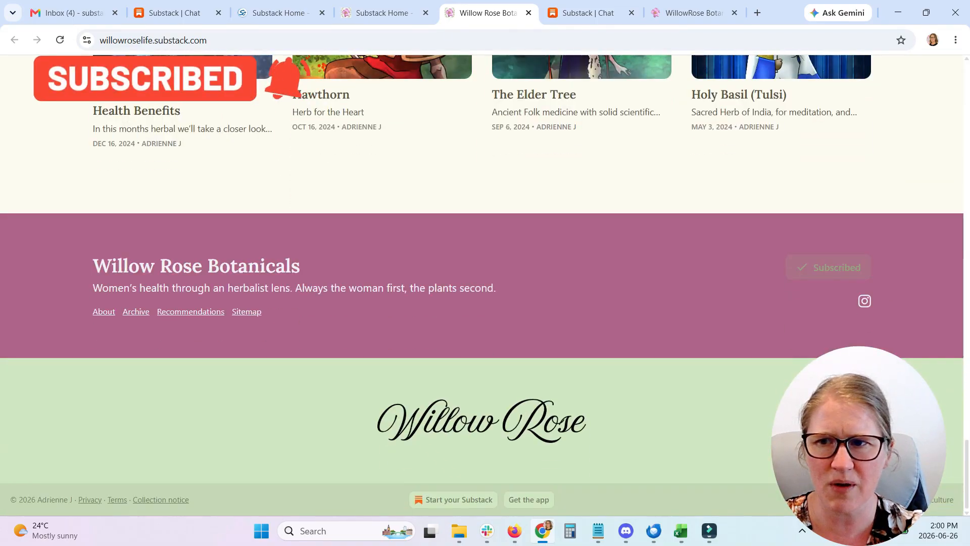